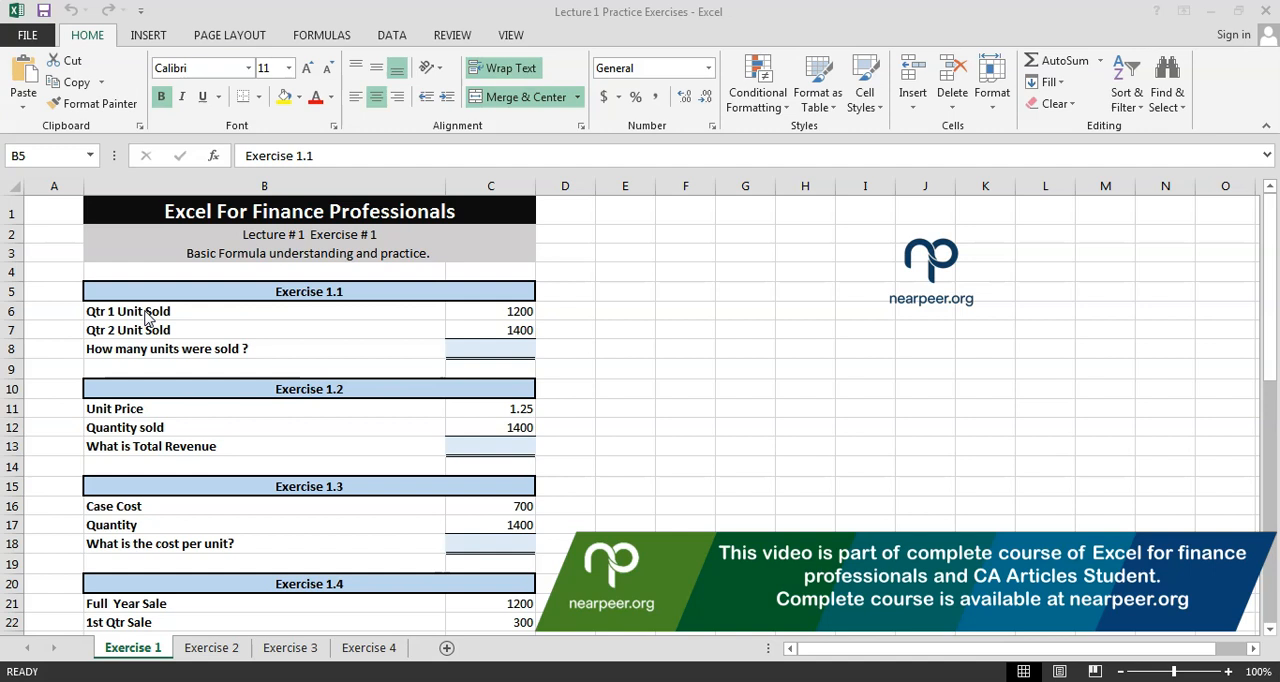
# Examine the exercise headings and the Qtr 1, Qtr 2 and units-sold rows of Exercise 1.1
pyautogui.click(176, 290)
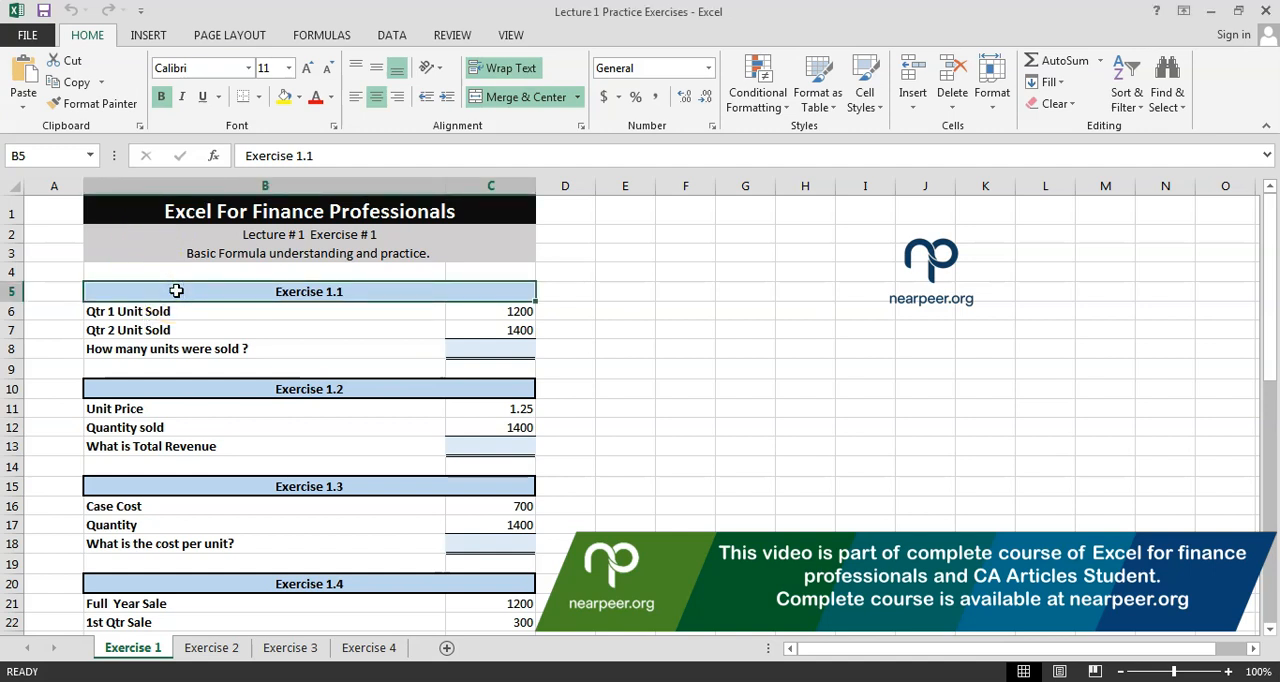
pyautogui.click(231, 398)
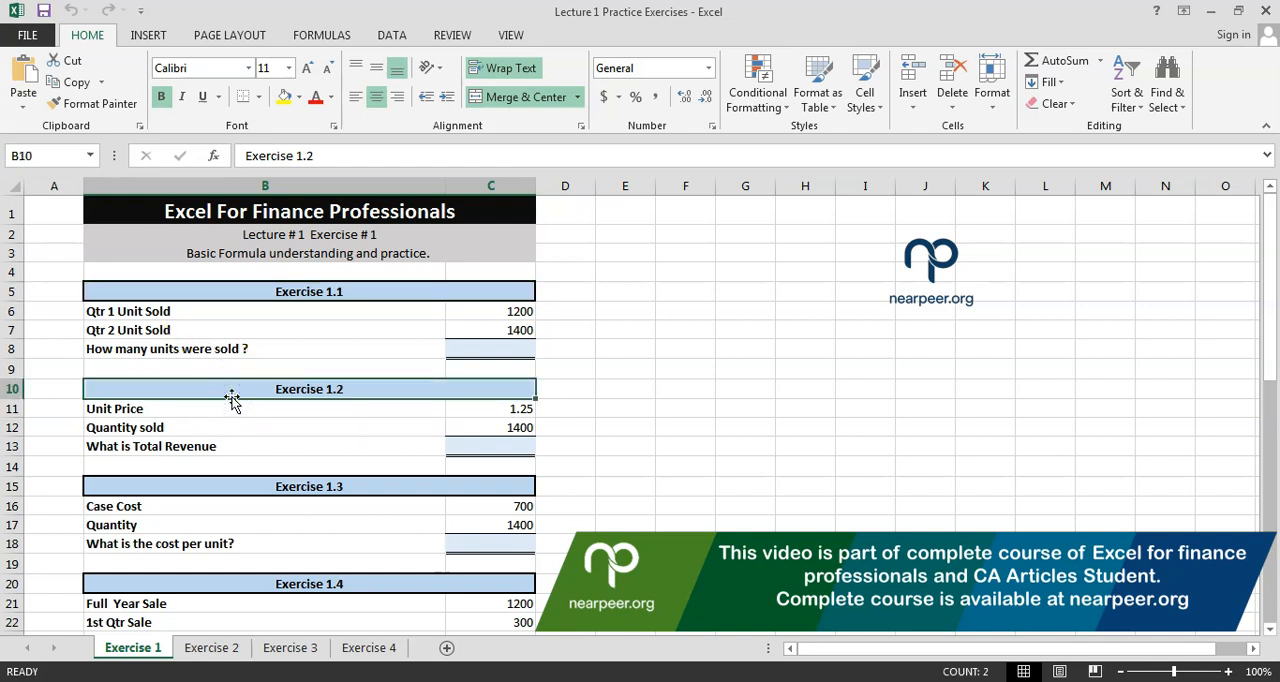
pyautogui.click(240, 292)
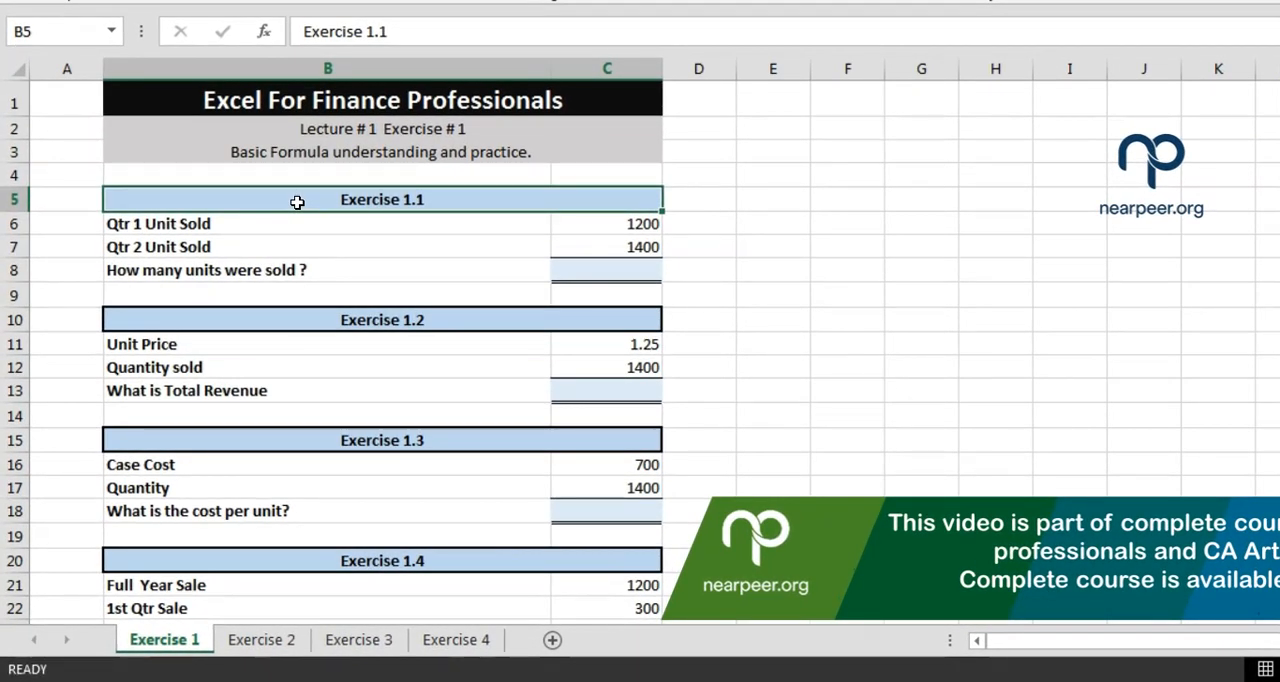
pyautogui.click(212, 226)
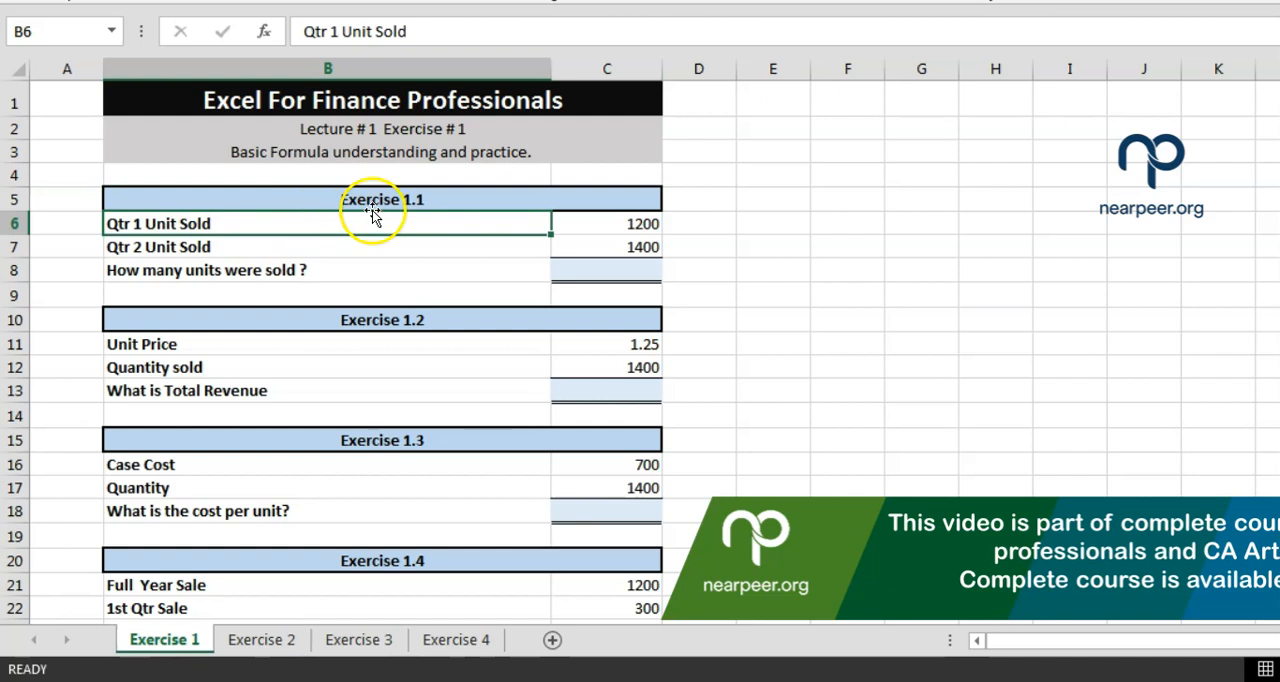
pyautogui.click(578, 216)
pyautogui.click(206, 250)
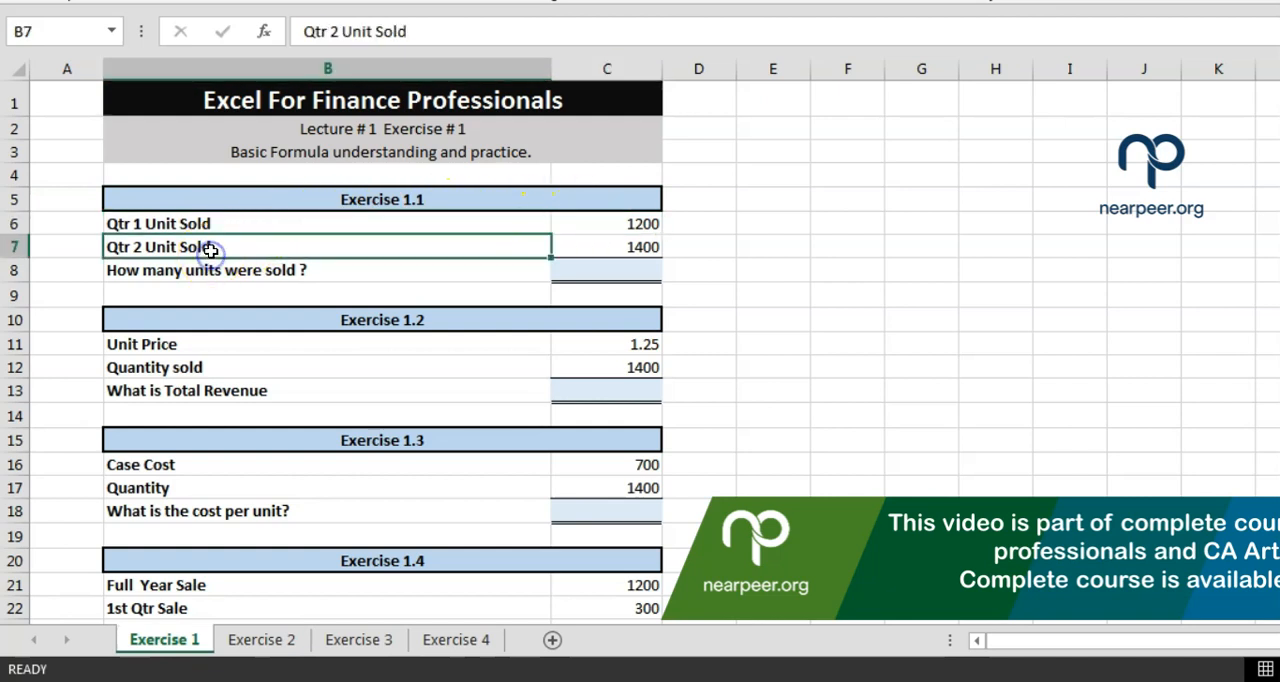
pyautogui.click(569, 245)
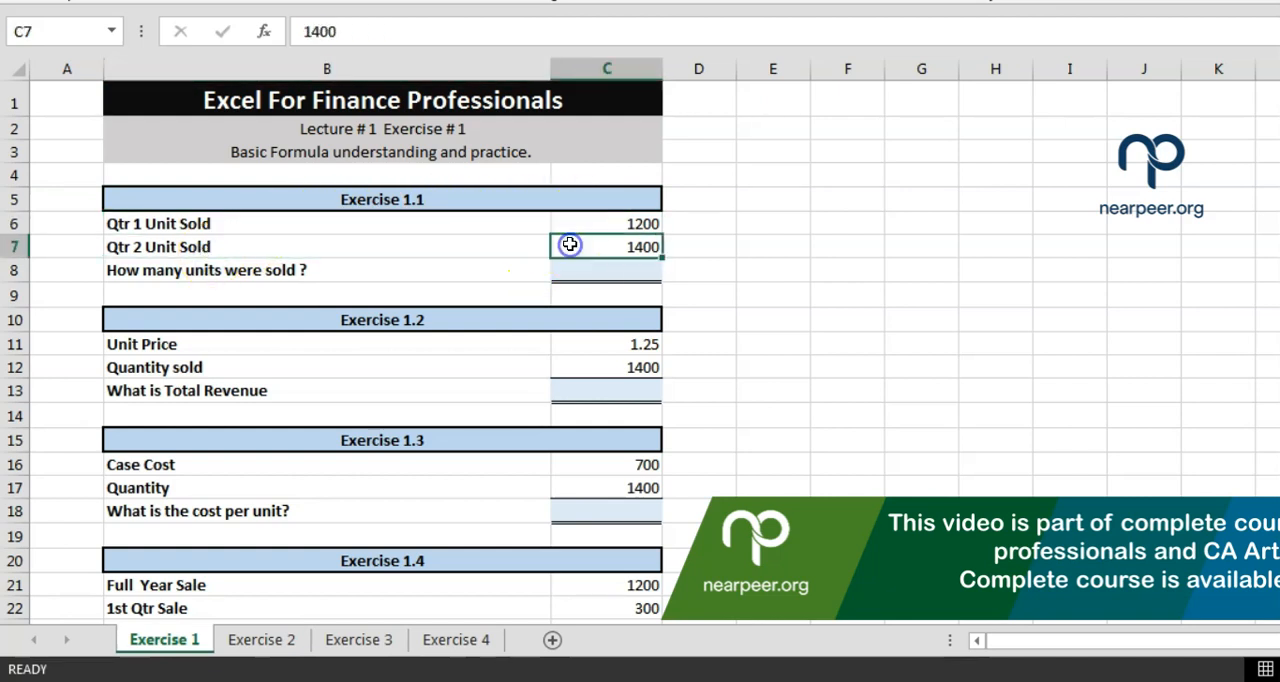
pyautogui.click(251, 279)
# Enter 2600 as a fixed number in the units-sold answer cell C8
pyautogui.click(585, 266)
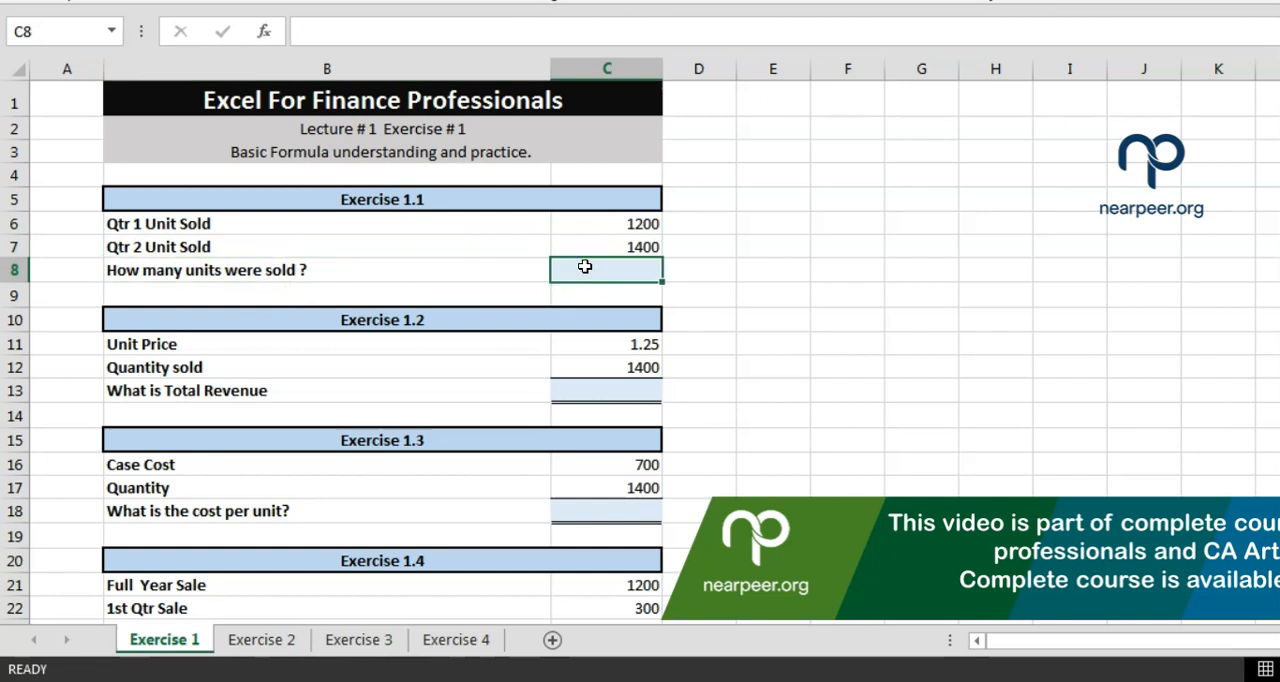
pyautogui.write('2600')
pyautogui.press('Return')
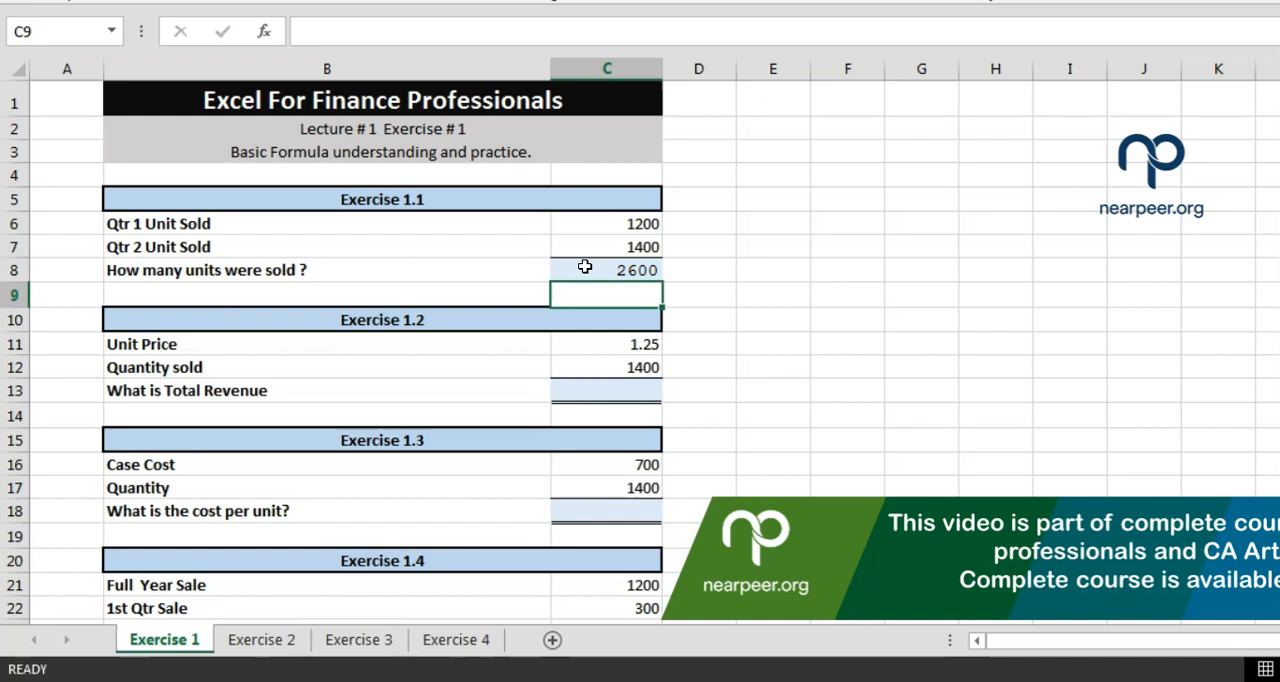
# Replace the fixed total in C8 with the formula =1200+1400 and review it against the Qtr 1 value
pyautogui.click(585, 267)
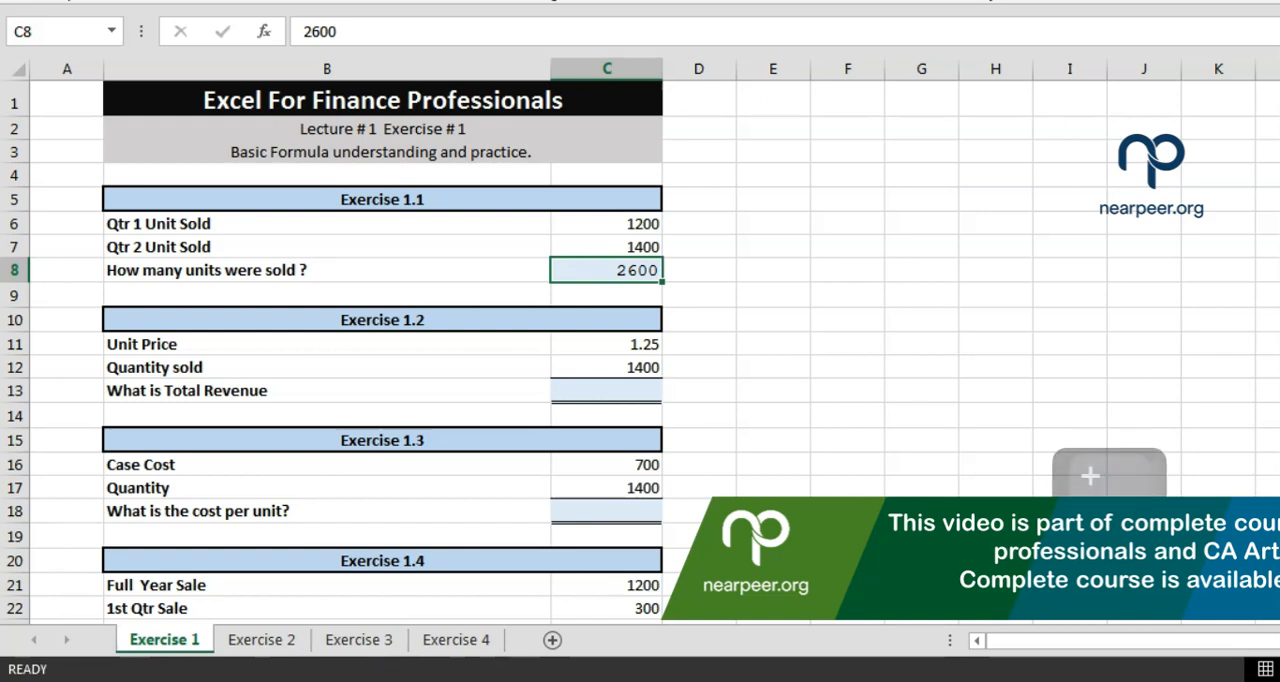
pyautogui.write('=')
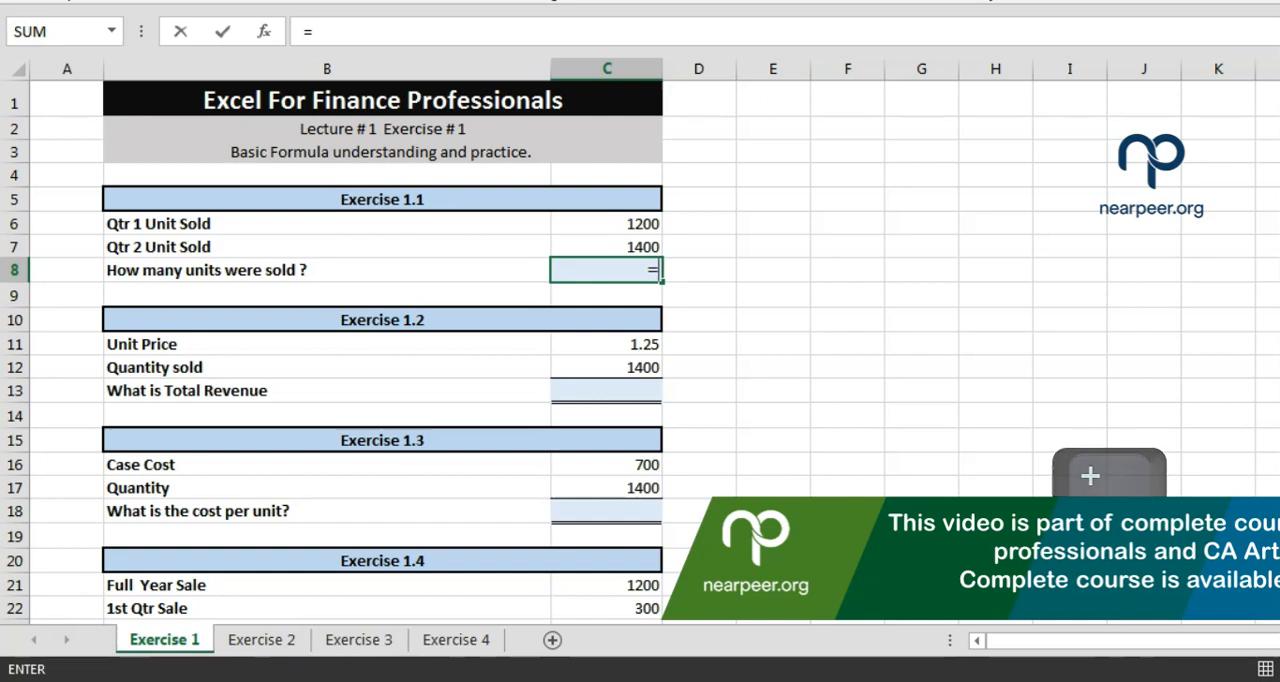
pyautogui.write('12')
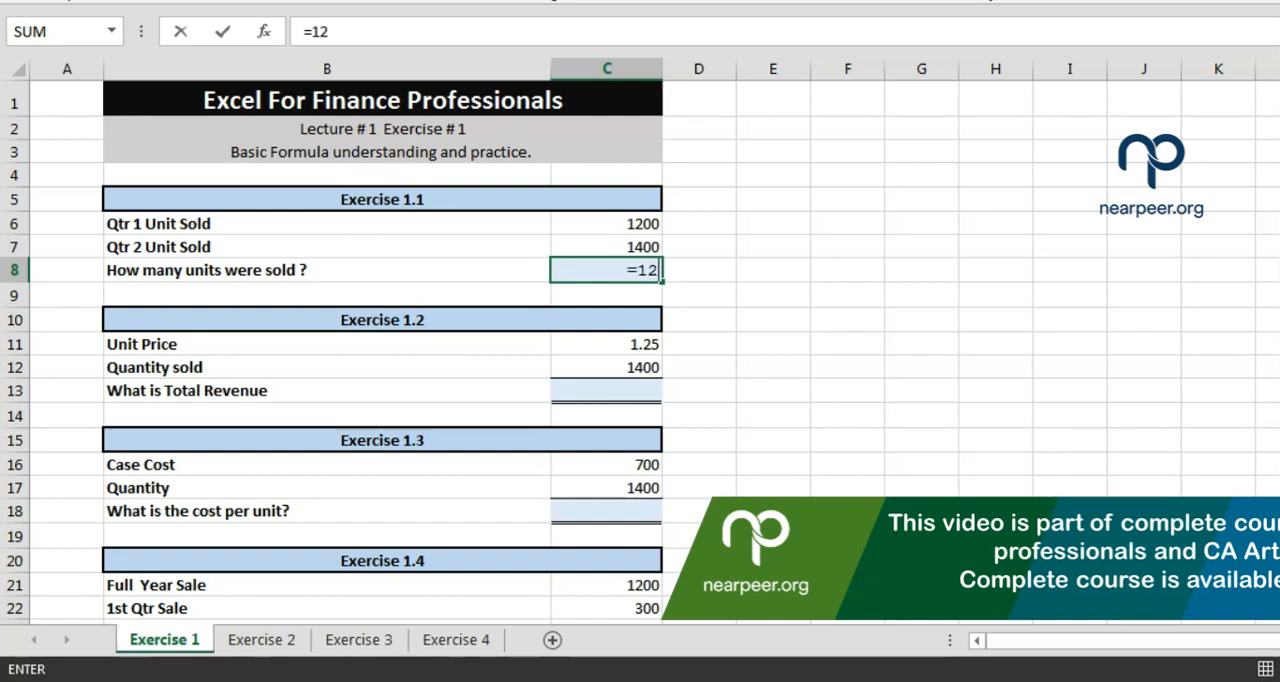
pyautogui.write('00+1400')
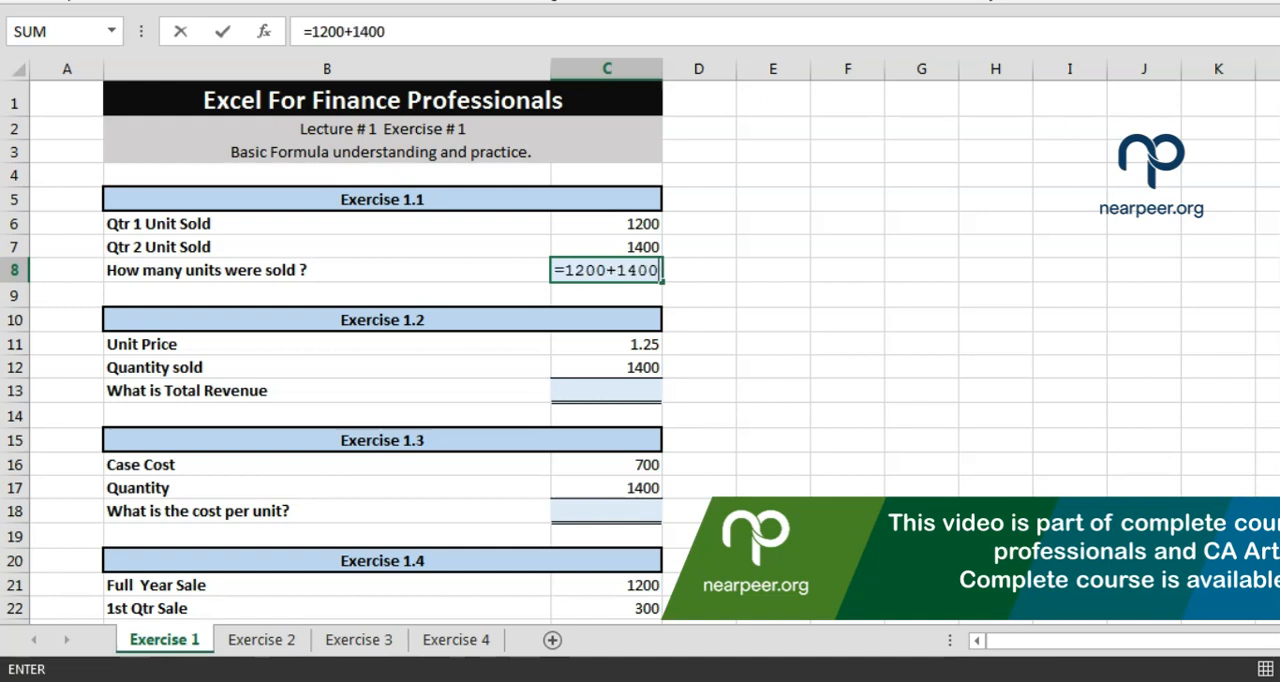
pyautogui.press('Return')
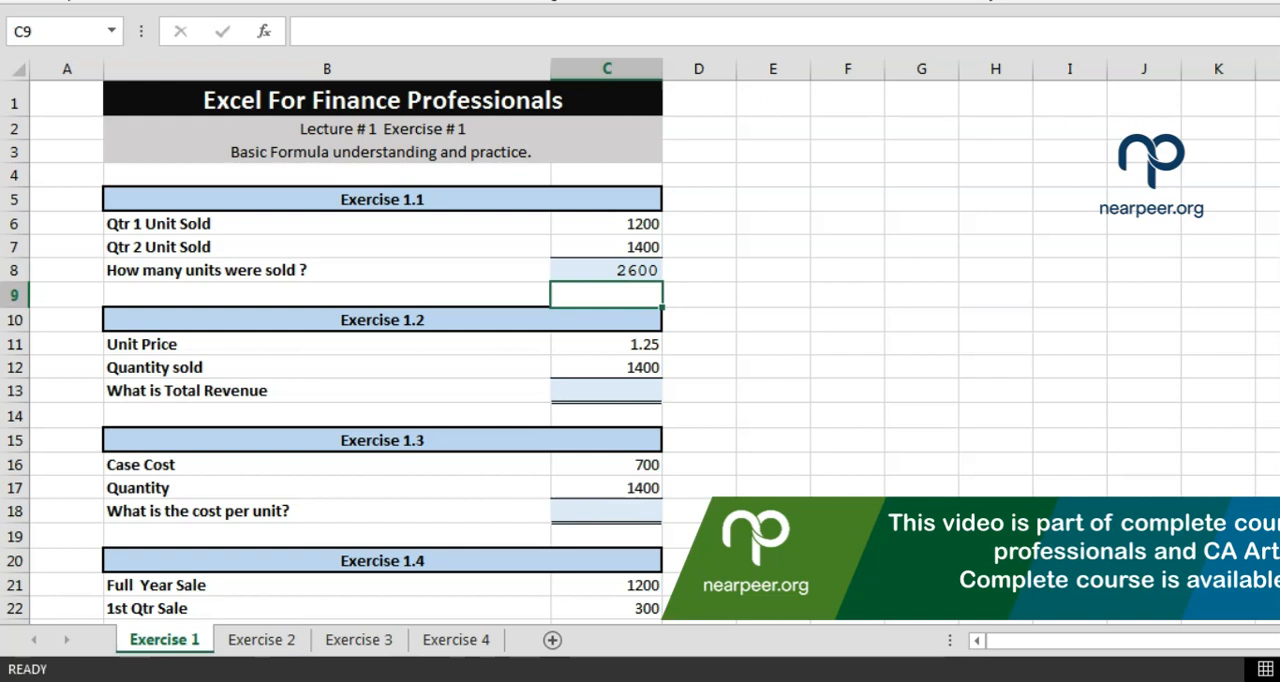
pyautogui.click(606, 270)
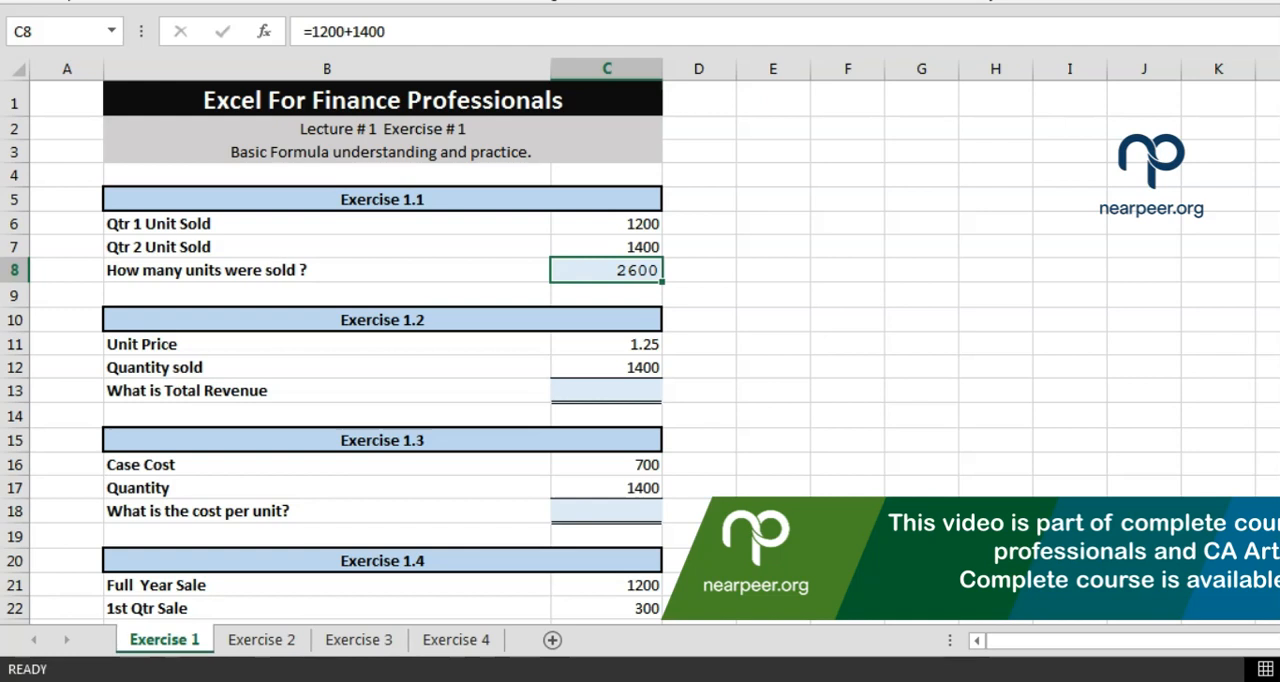
pyautogui.click(571, 222)
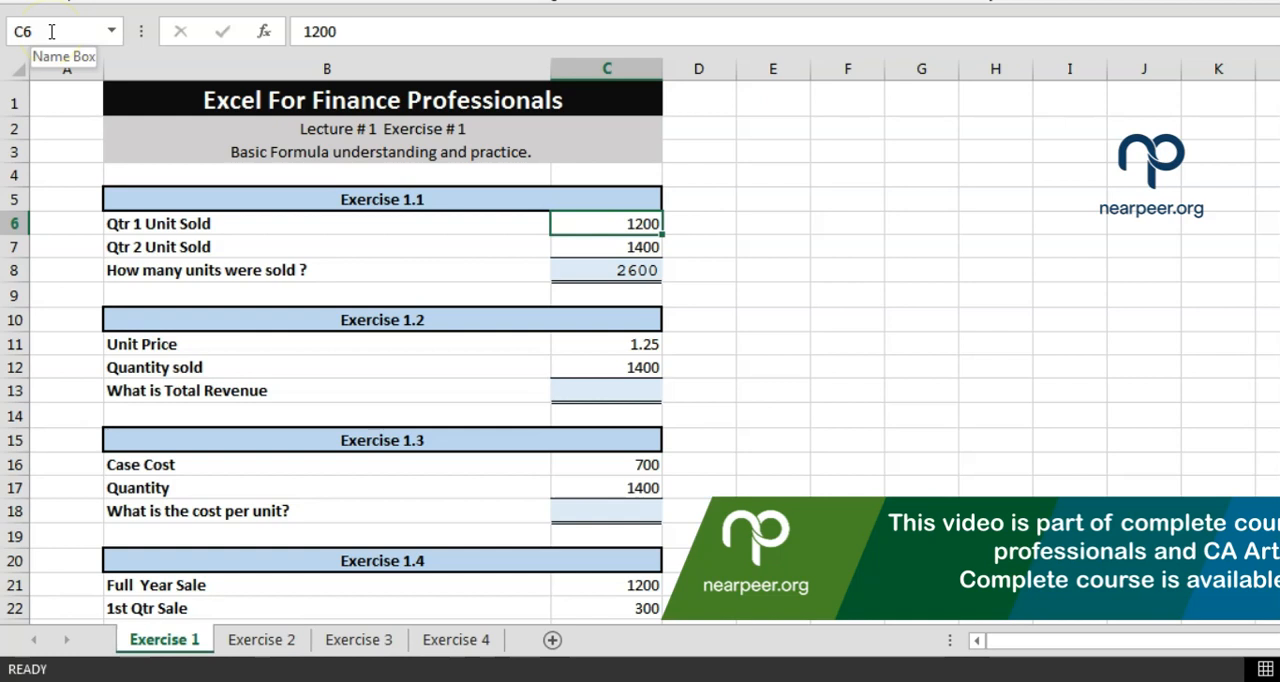
# Clear C8 and enter the cell-reference formula =C6+C7 for the total units sold
pyautogui.click(579, 271)
pyautogui.press('Delete')
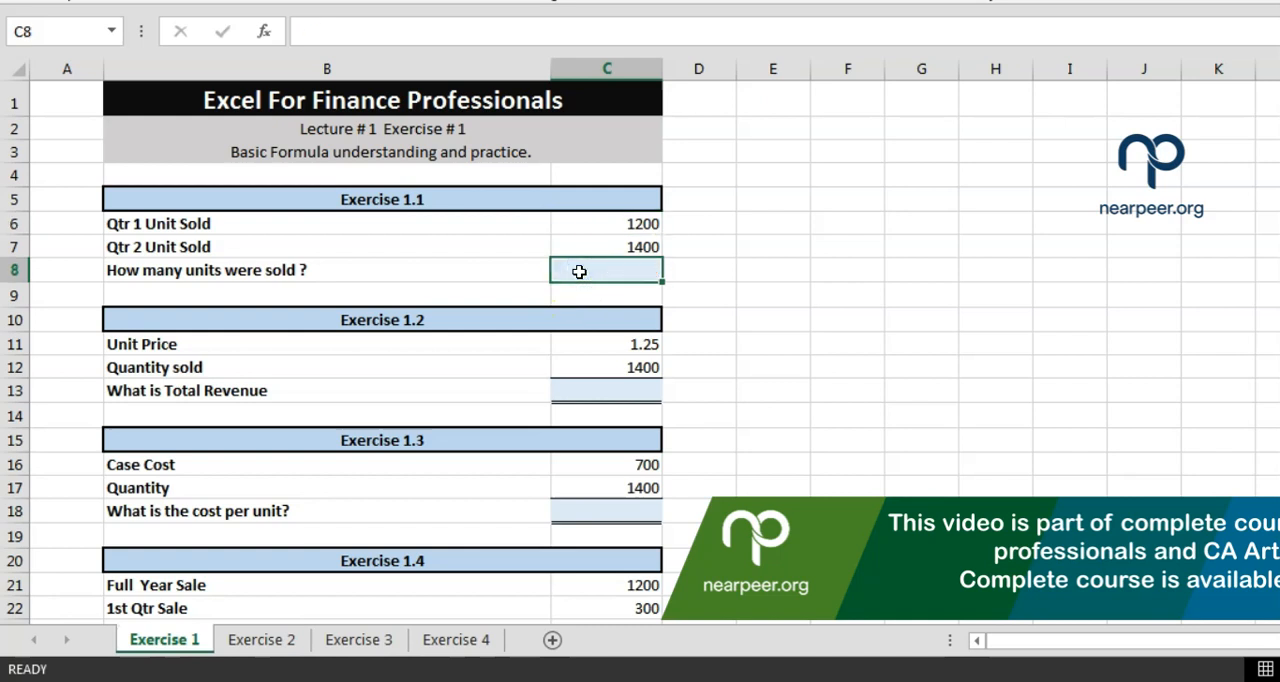
pyautogui.write('=')
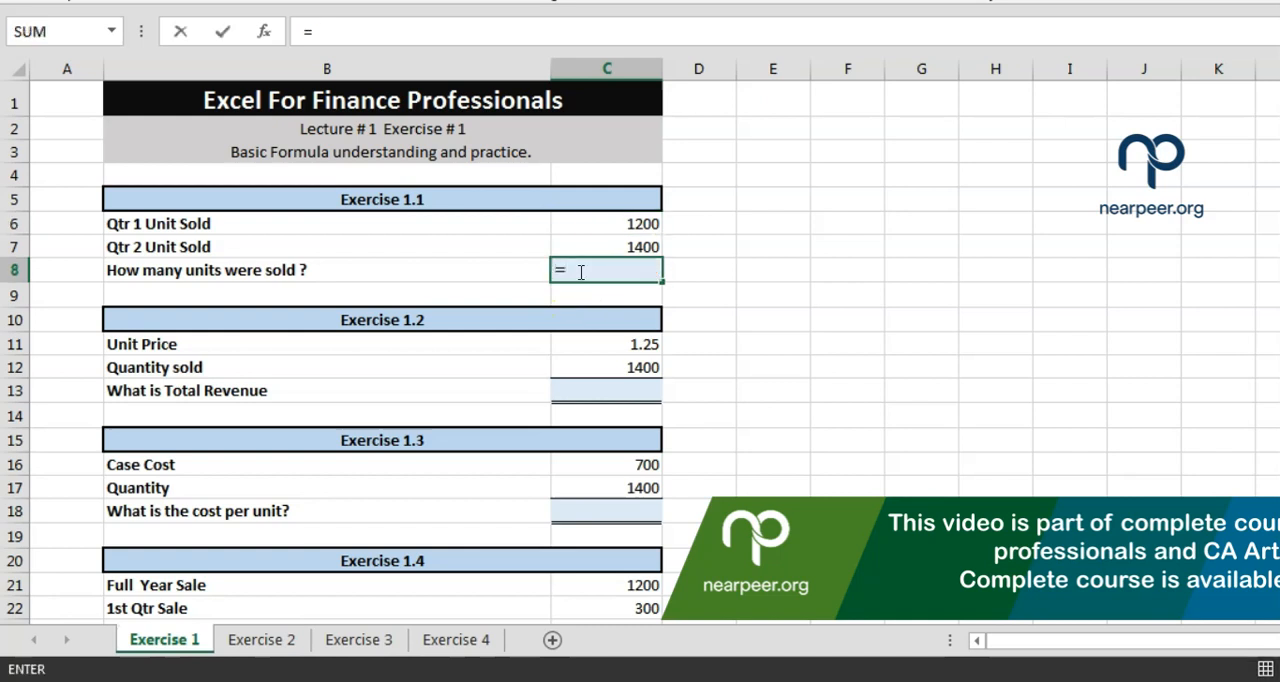
pyautogui.write('c6')
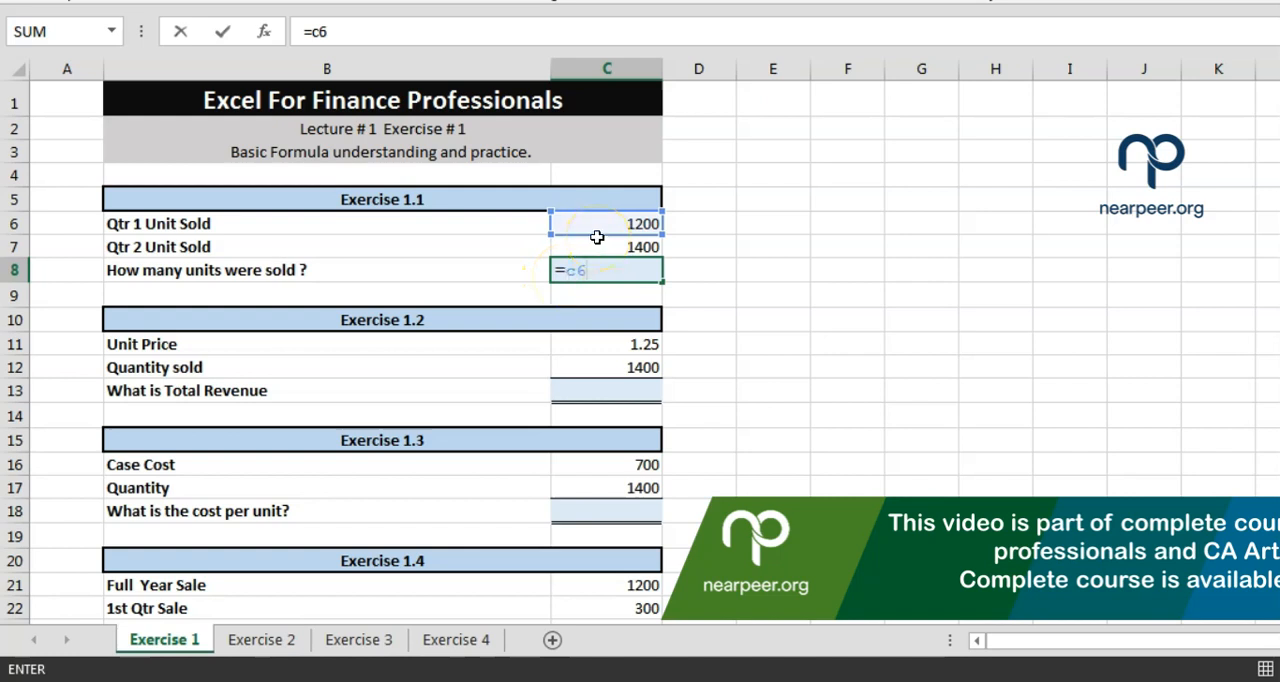
pyautogui.click(581, 270)
pyautogui.doubleClick(573, 270)
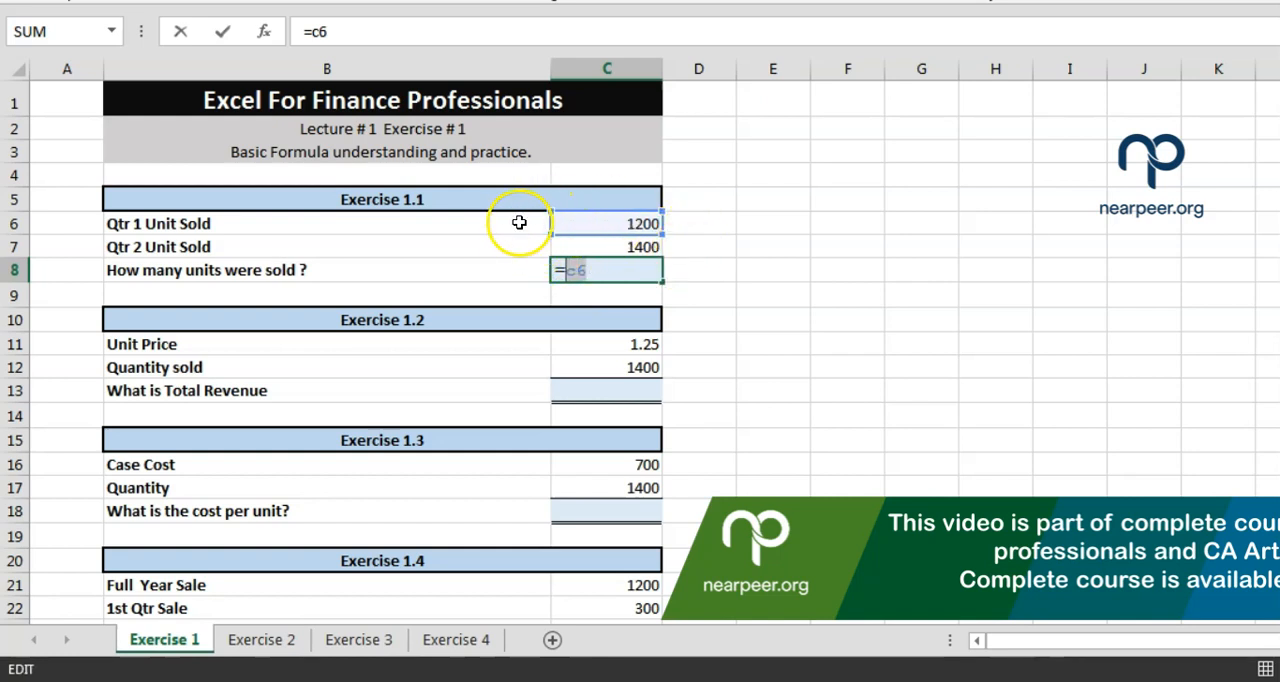
pyautogui.press('Right')
pyautogui.press('Right')
pyautogui.write('+')
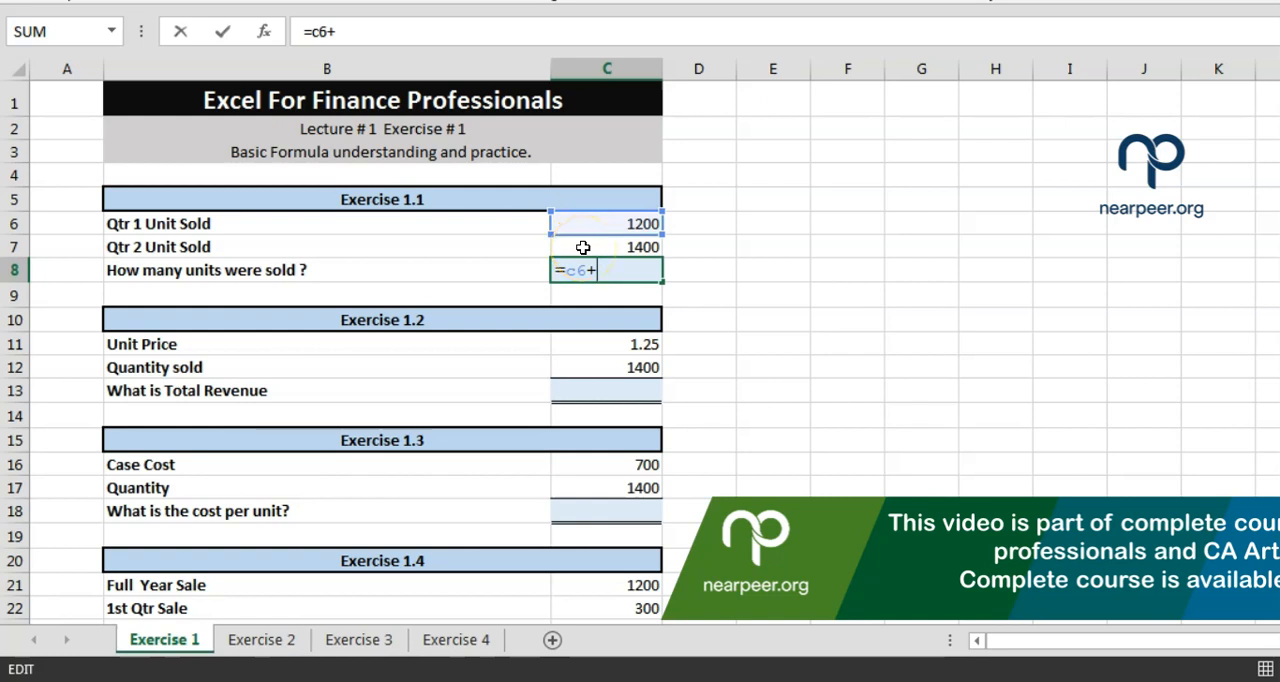
pyautogui.write('c7')
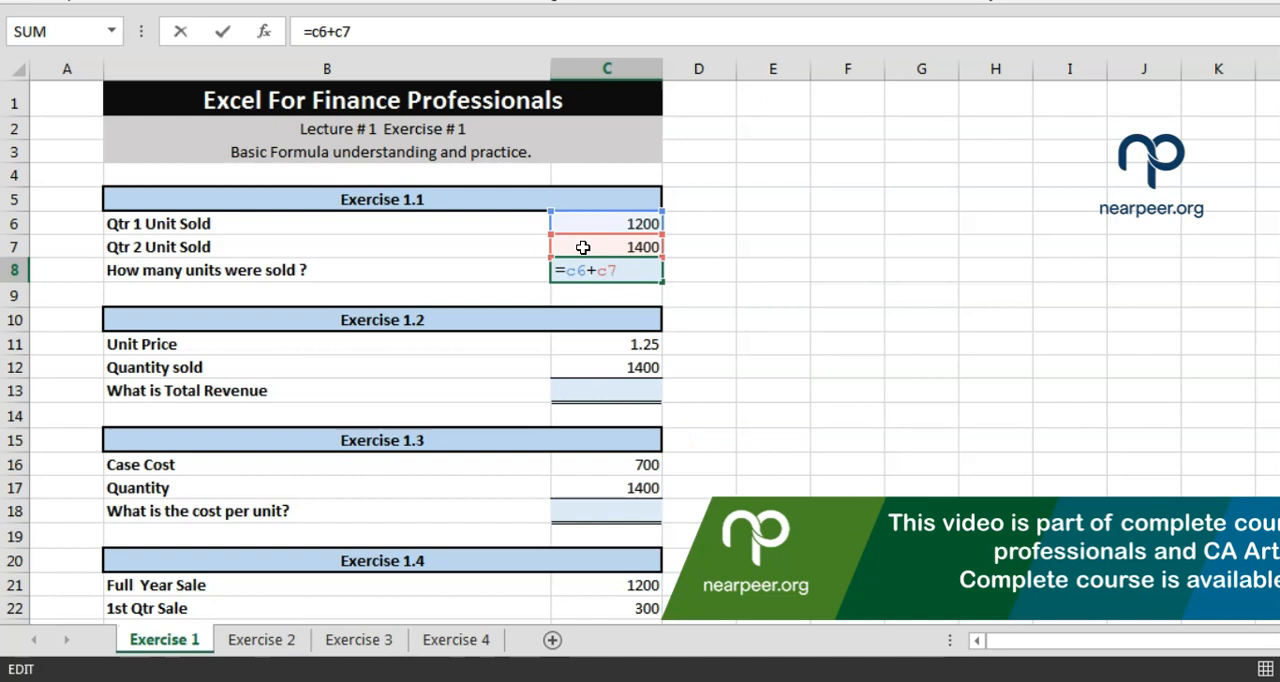
pyautogui.click(614, 272)
pyautogui.moveTo(614, 272); pyautogui.dragTo(601, 276)
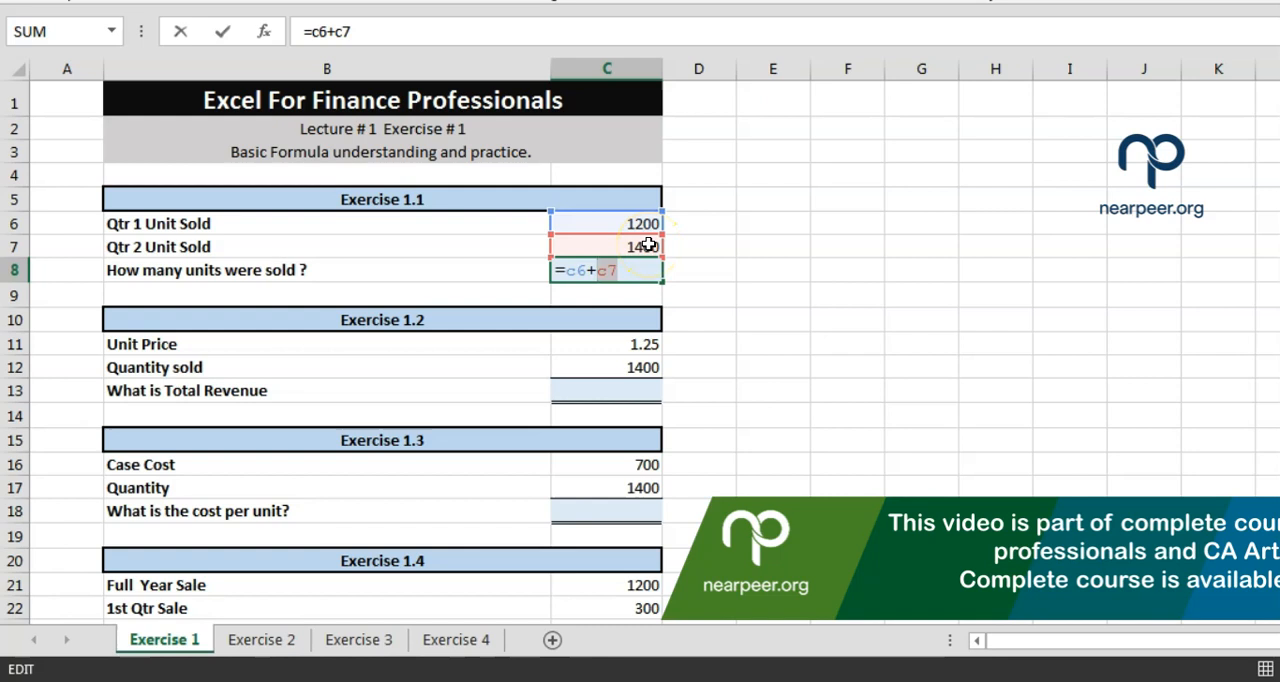
pyautogui.press('Return')
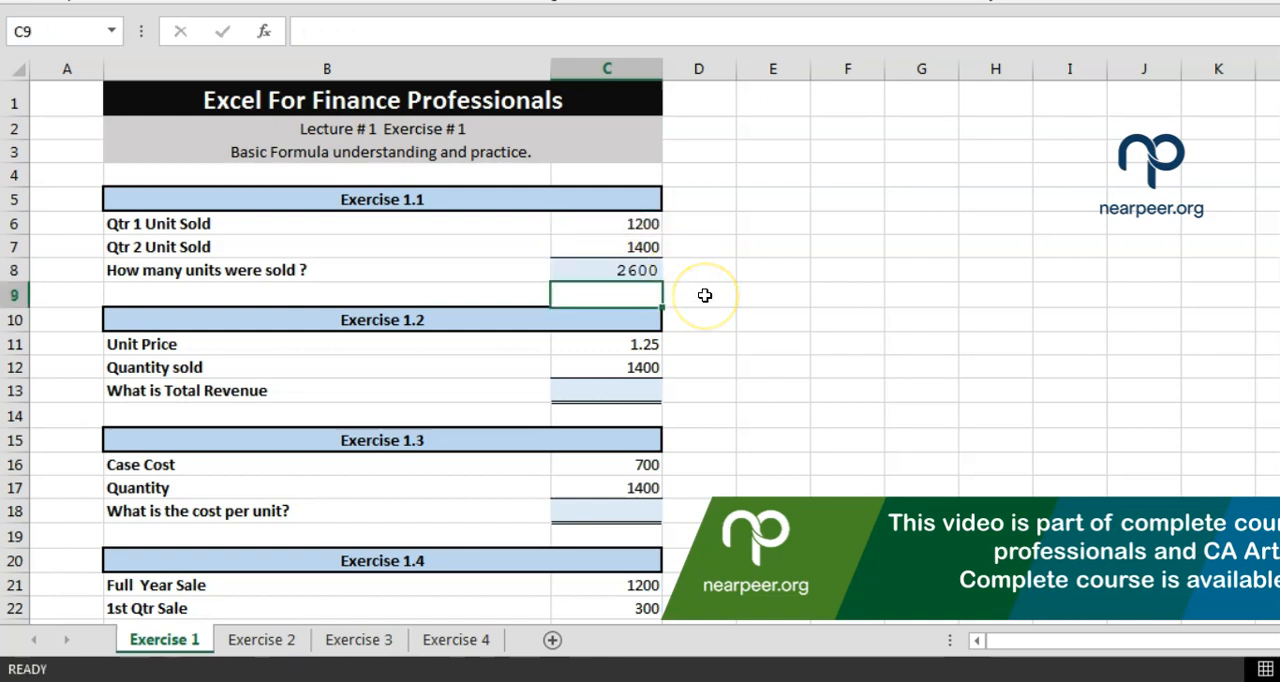
# Set the Qtr 1 units sold in C6 to 1400 and the Qtr 2 units sold in C7 to 500
pyautogui.press('Up')
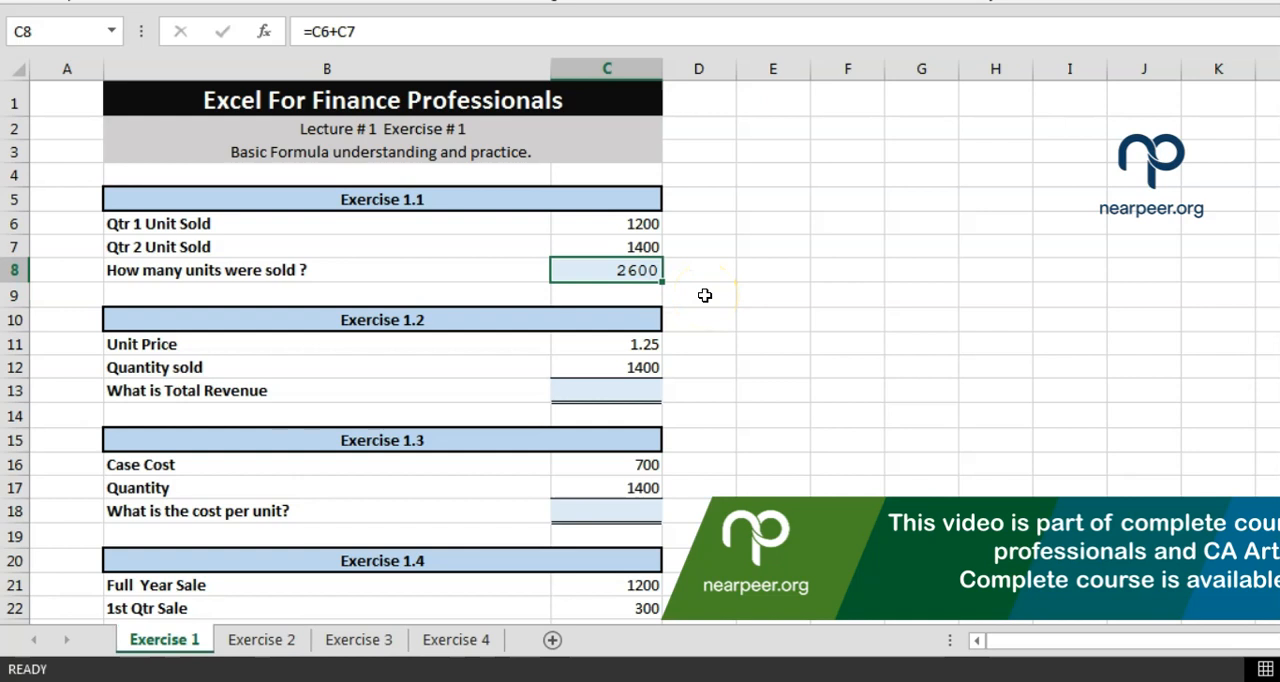
pyautogui.press('Up')
pyautogui.press('Up')
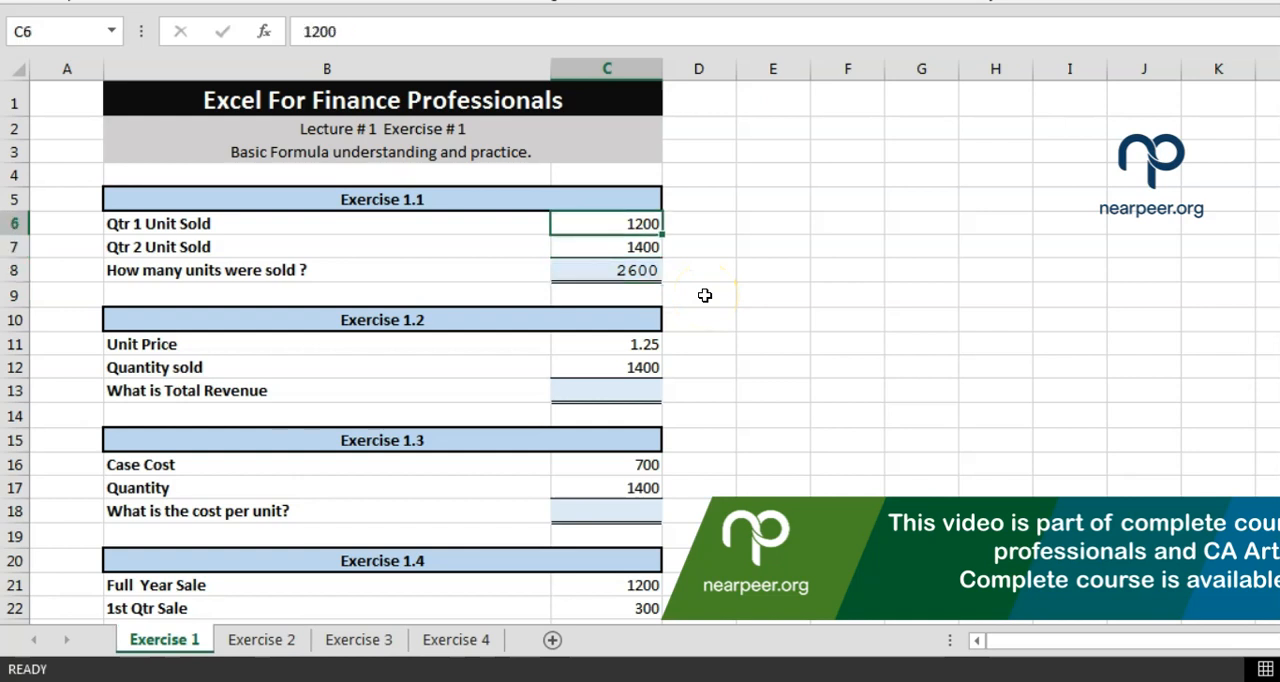
pyautogui.write('1400')
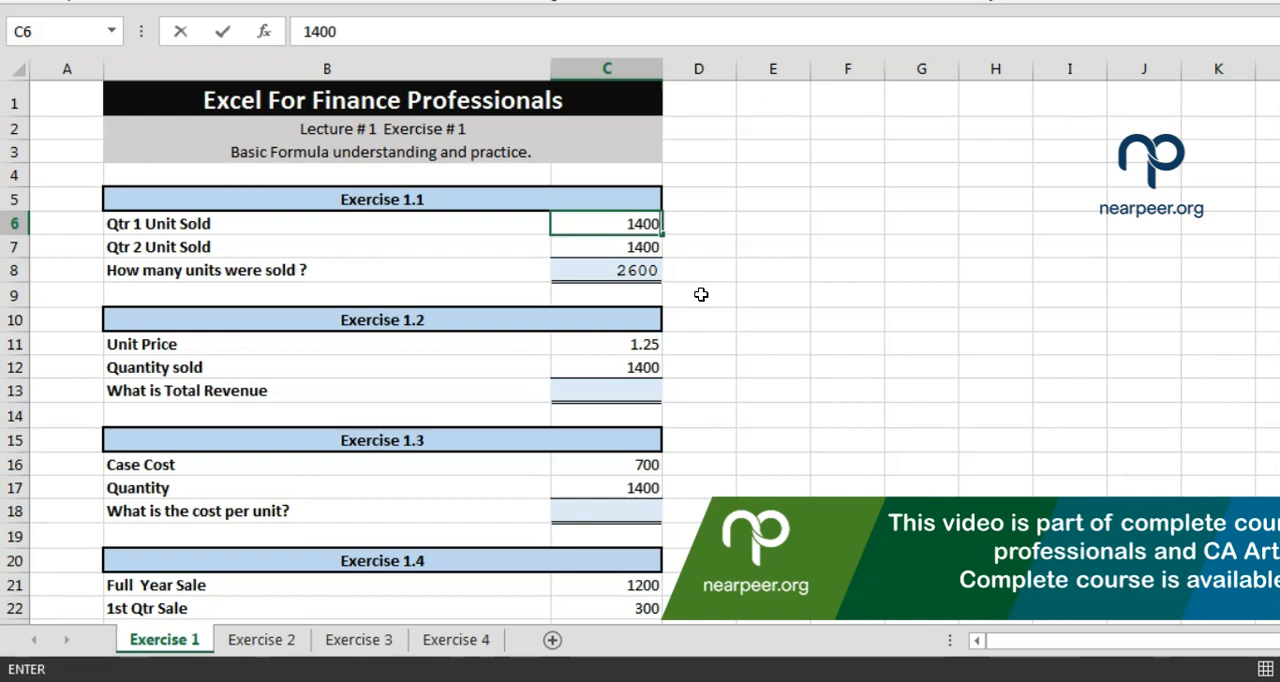
pyautogui.press('Return')
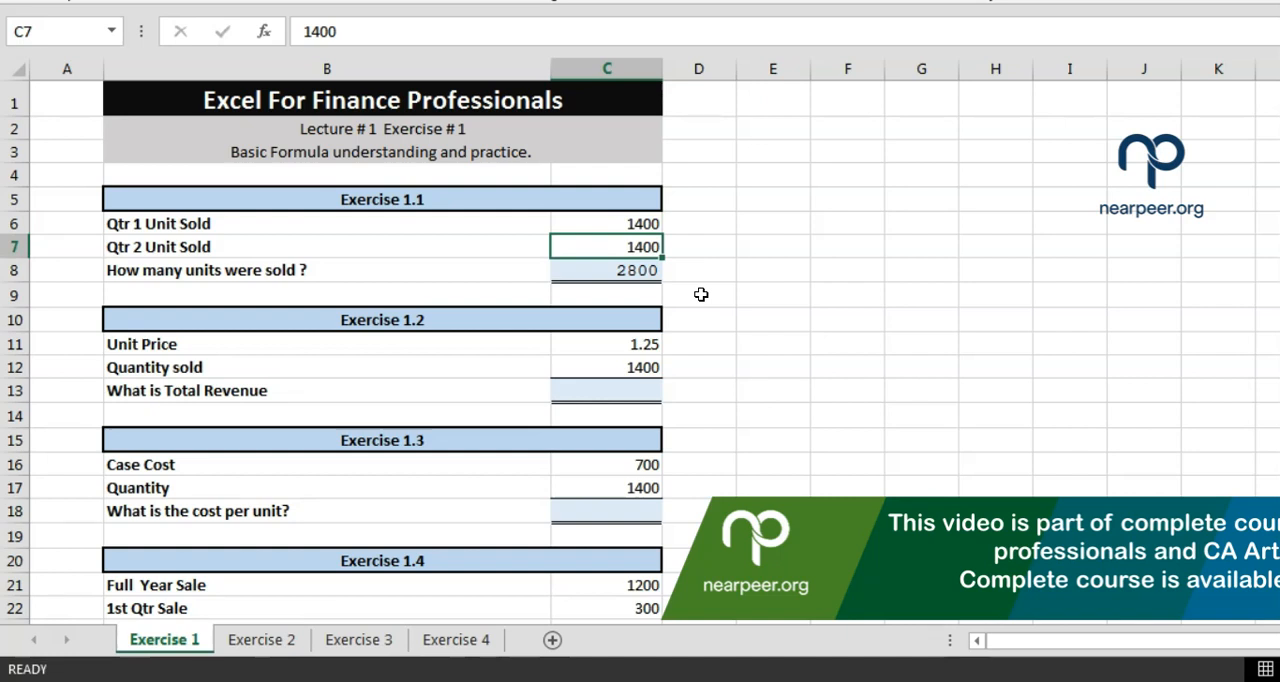
pyautogui.write('500')
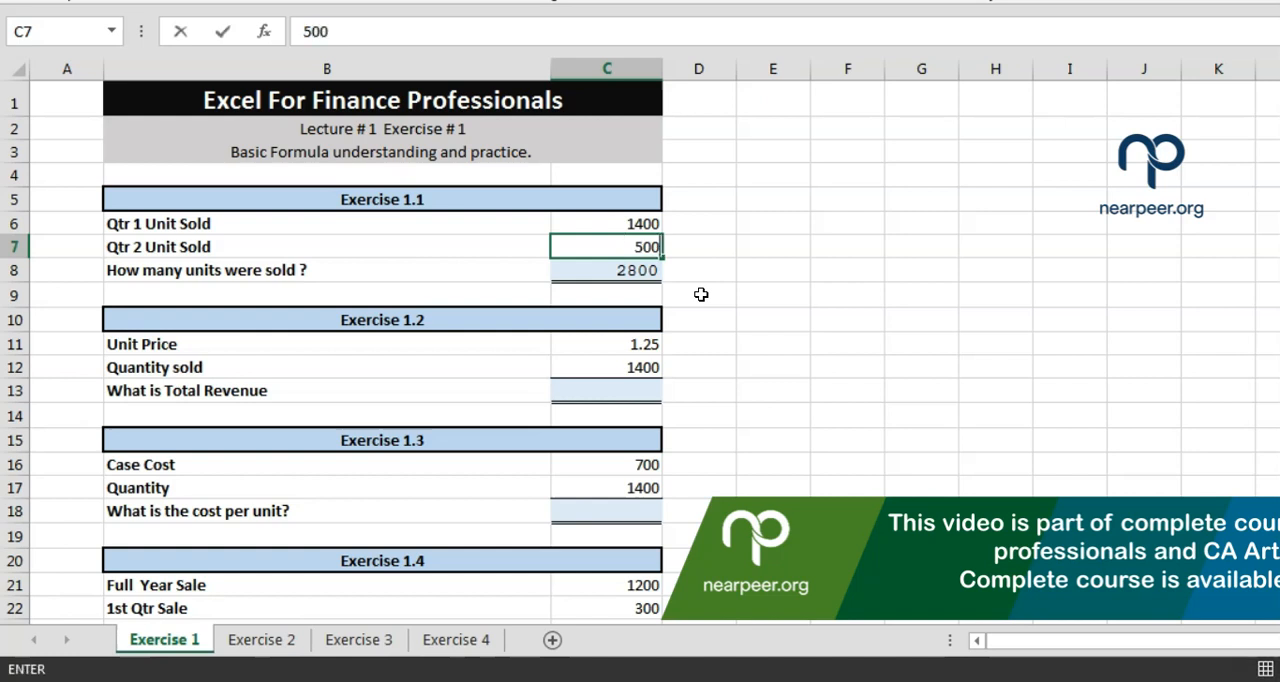
pyautogui.press('Return')
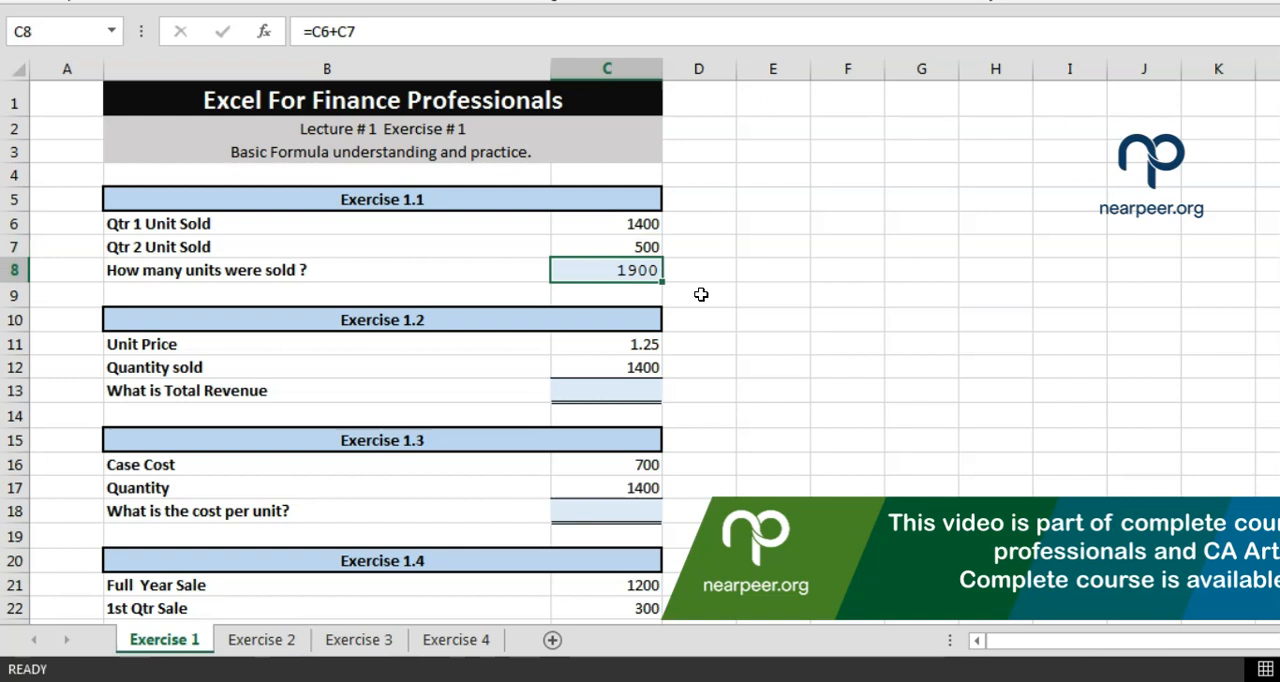
pyautogui.press('Up')
pyautogui.press('Up')
pyautogui.write('1400')
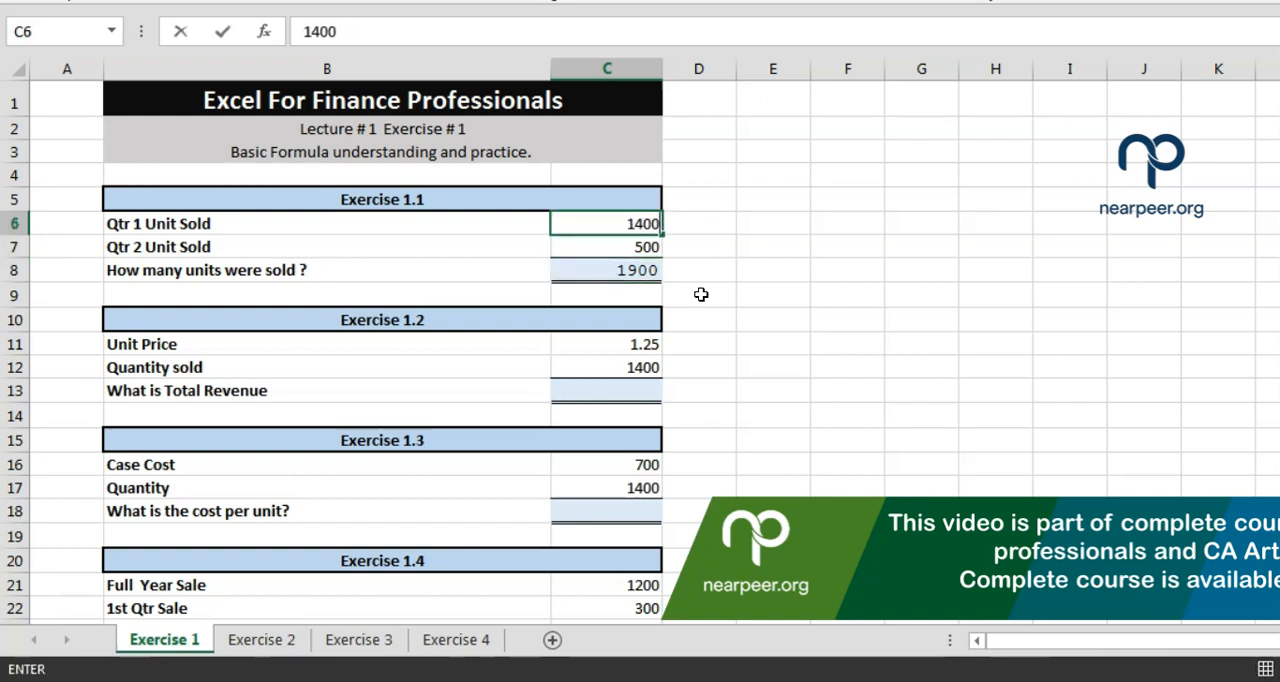
pyautogui.press('Return')
pyautogui.press('Up')
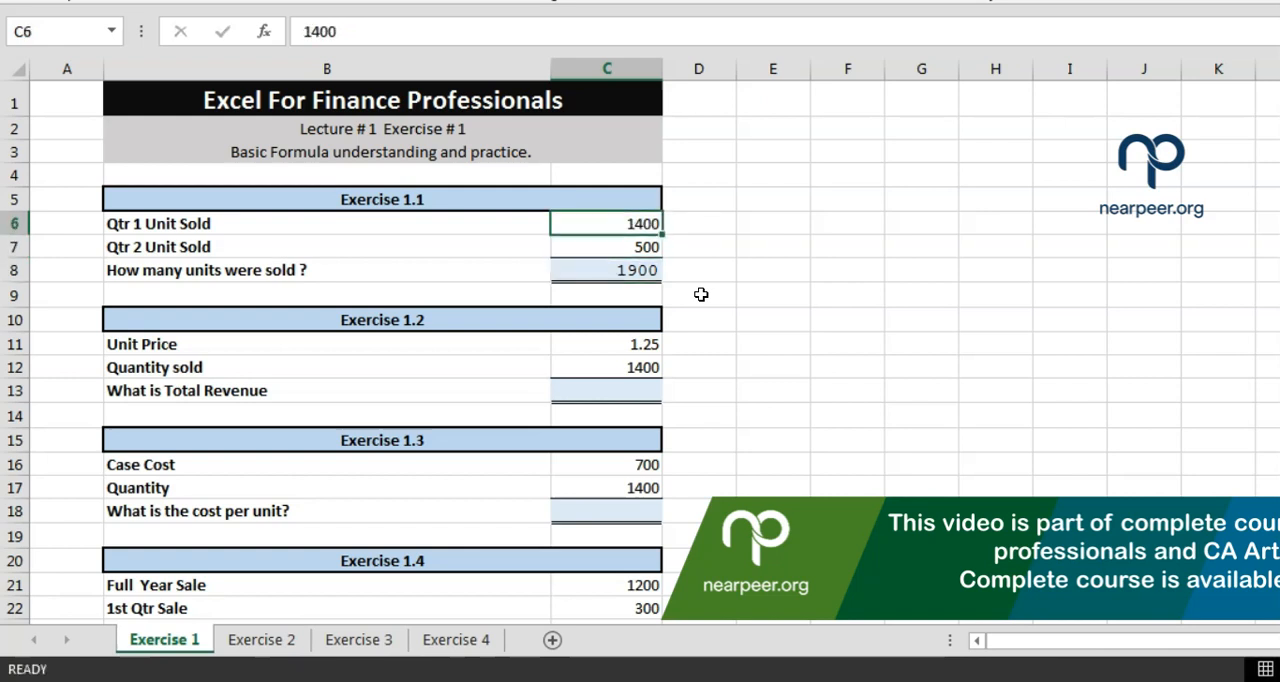
# Inspect the cell references used by the units-sold formula in C8 without changing it
pyautogui.press('Down')
pyautogui.press('Down')
pyautogui.press('F2')
pyautogui.press('Escape')
pyautogui.press('Up')
pyautogui.press('Down')
pyautogui.press('F2')
pyautogui.press('Escape')
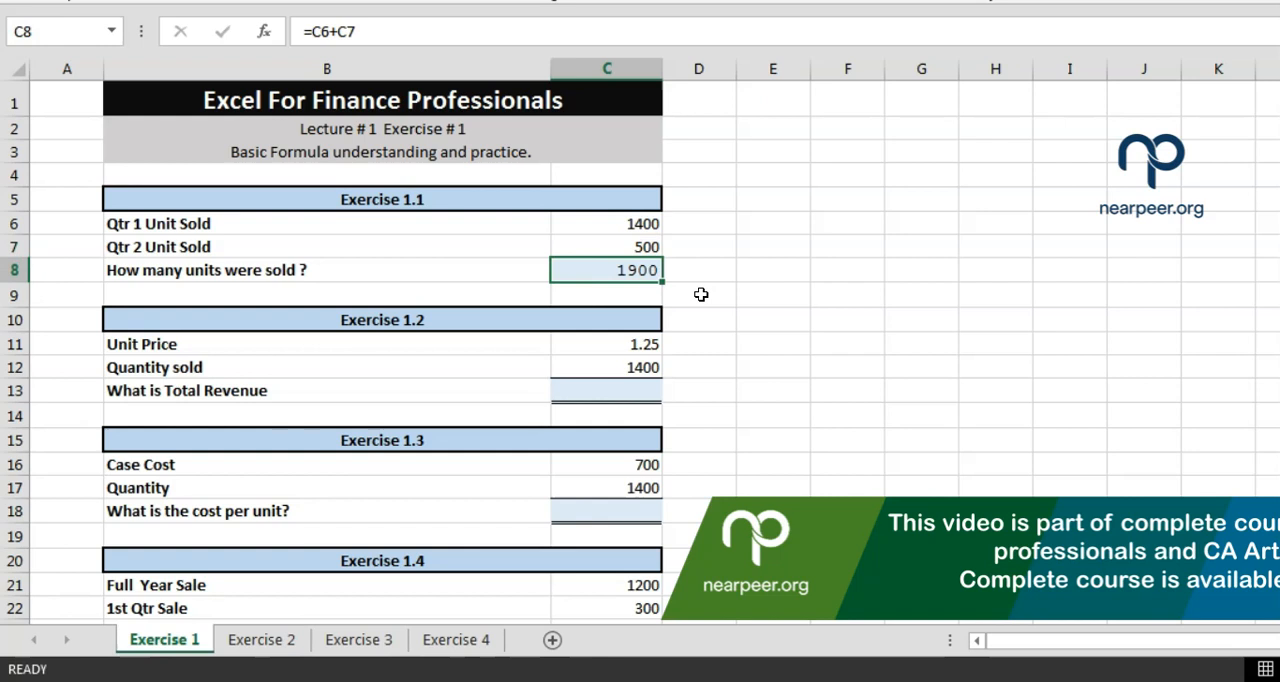
# Calculate the total revenue for Exercise 1.2 in C13 with the cell-reference formula =C12*C11
pyautogui.press('Down')
pyautogui.press('Down')
pyautogui.press('Down')
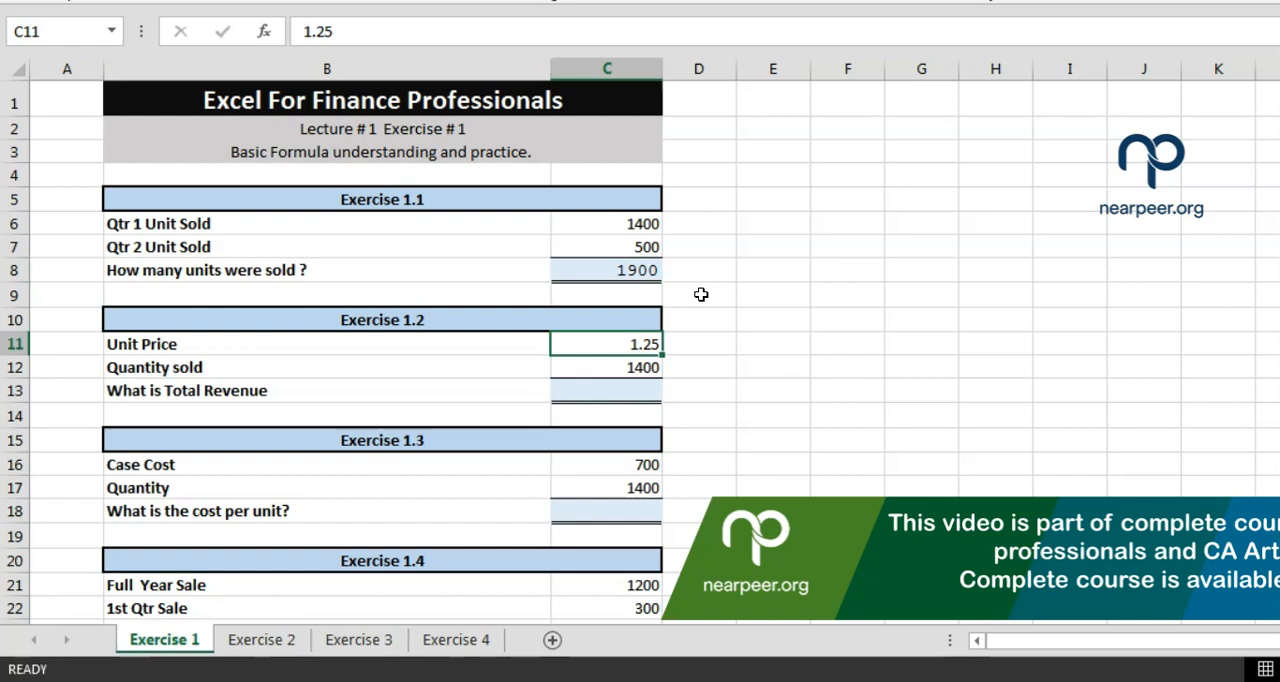
pyautogui.press('Down')
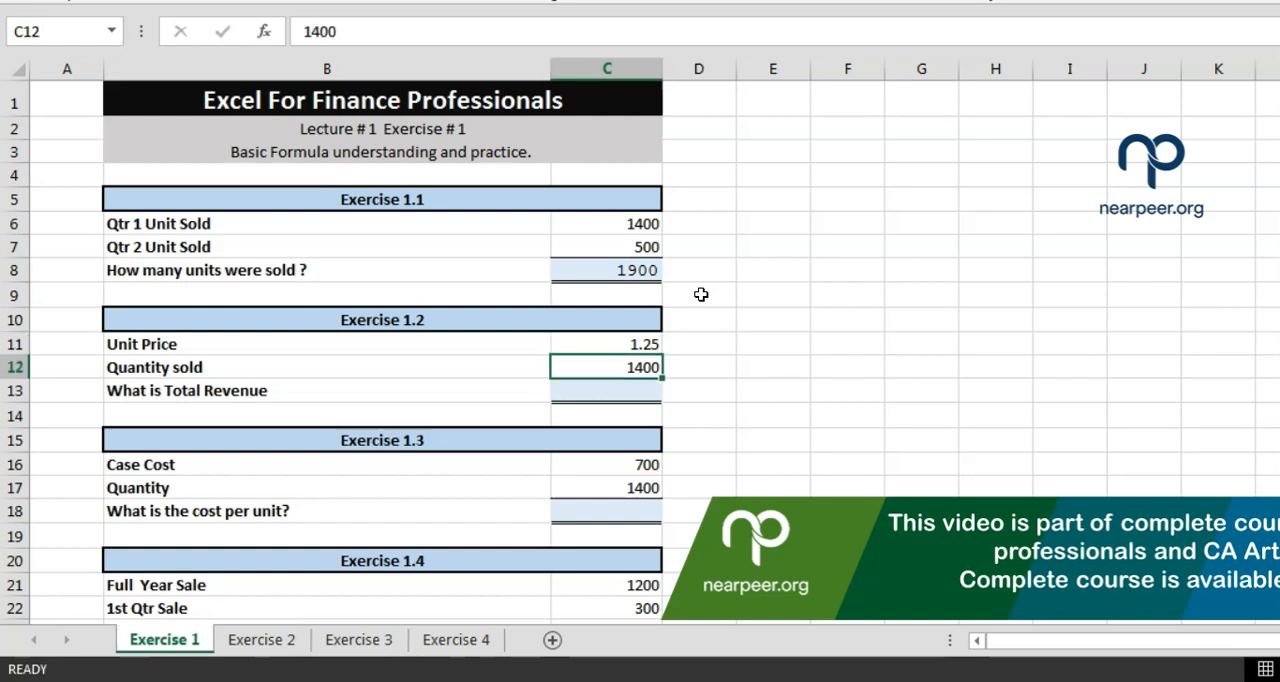
pyautogui.press('Down')
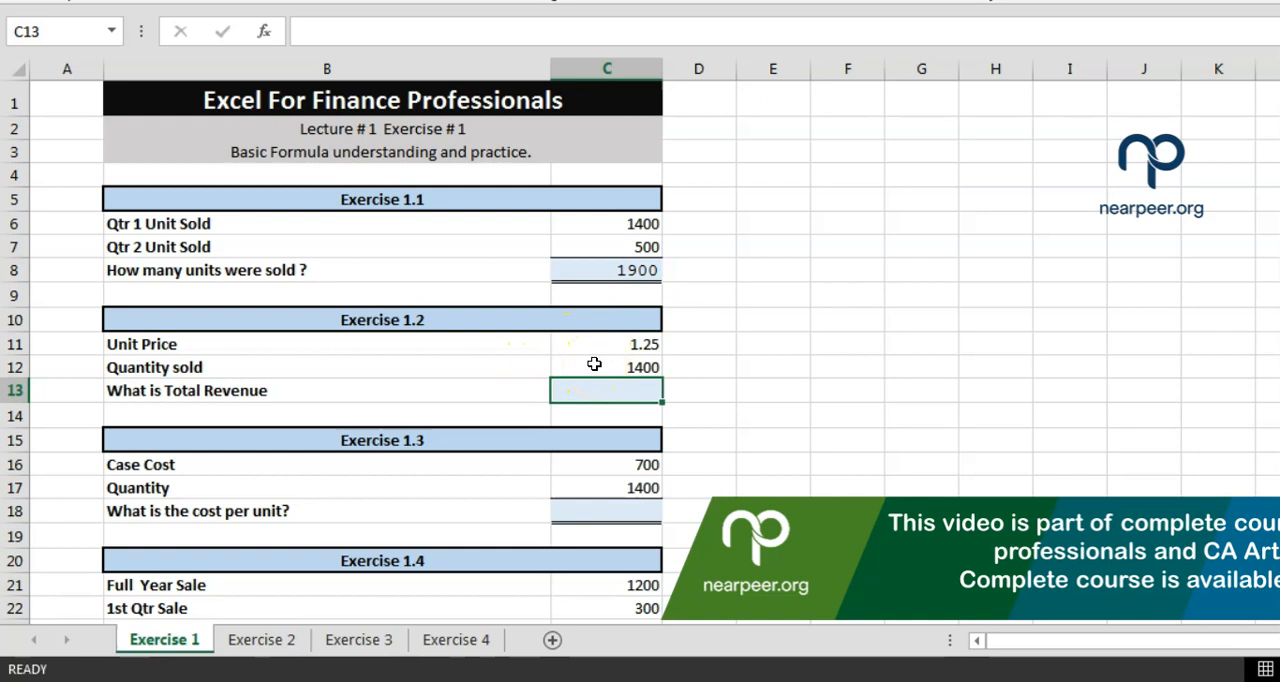
pyautogui.write('=')
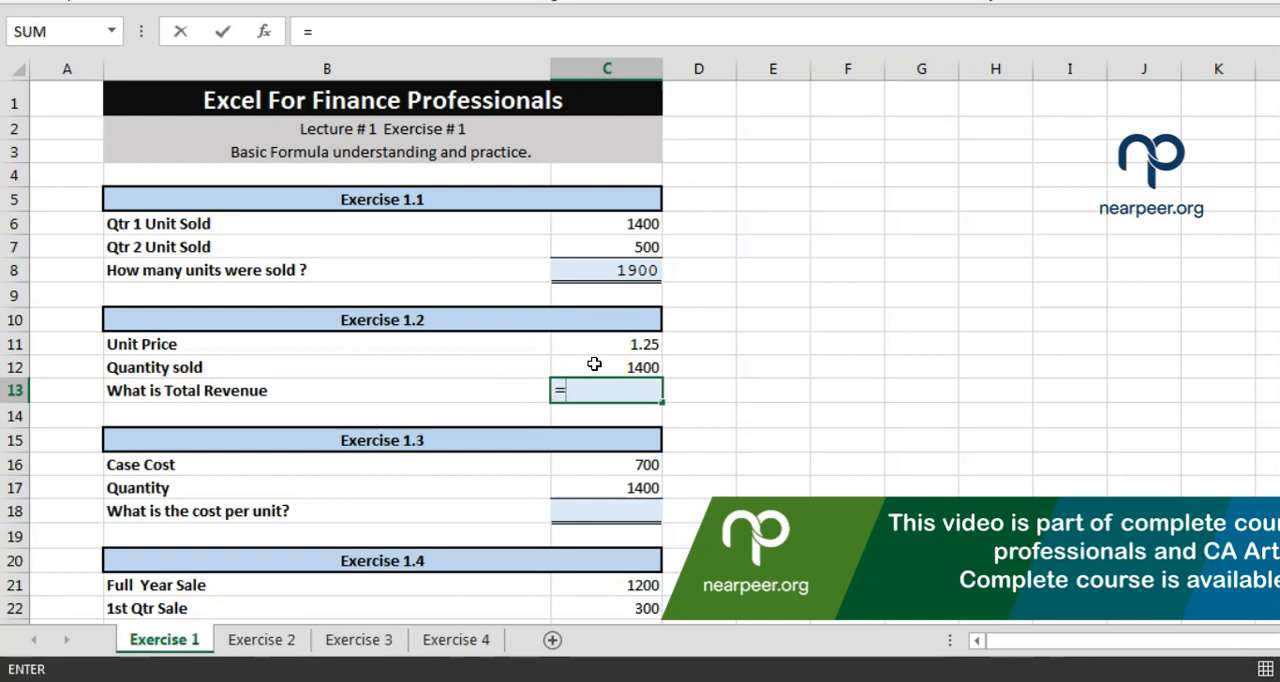
pyautogui.write('c12')
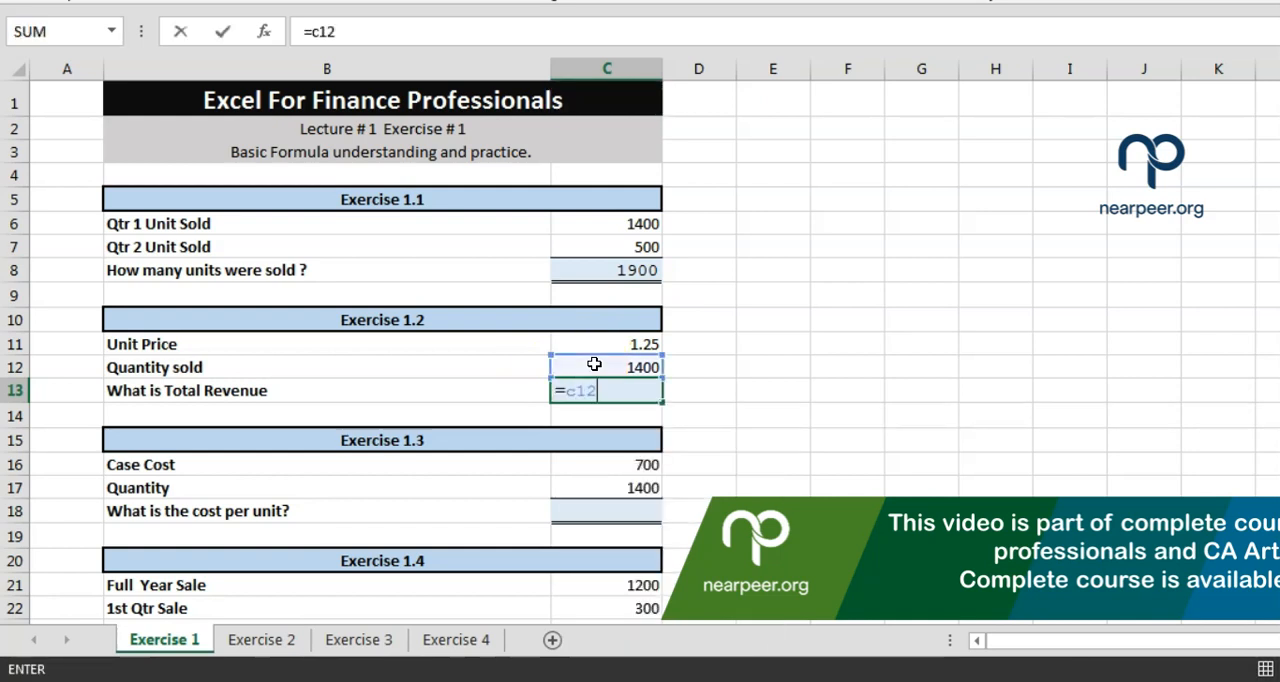
pyautogui.write('*')
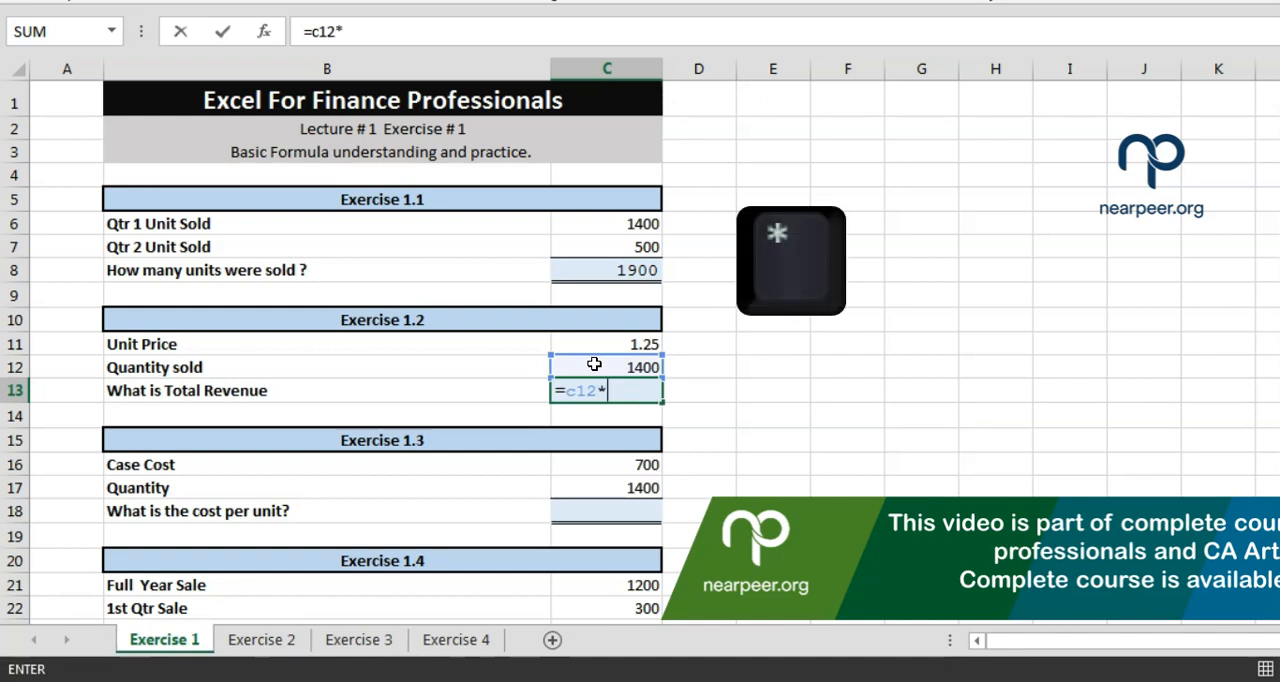
pyautogui.write('c11')
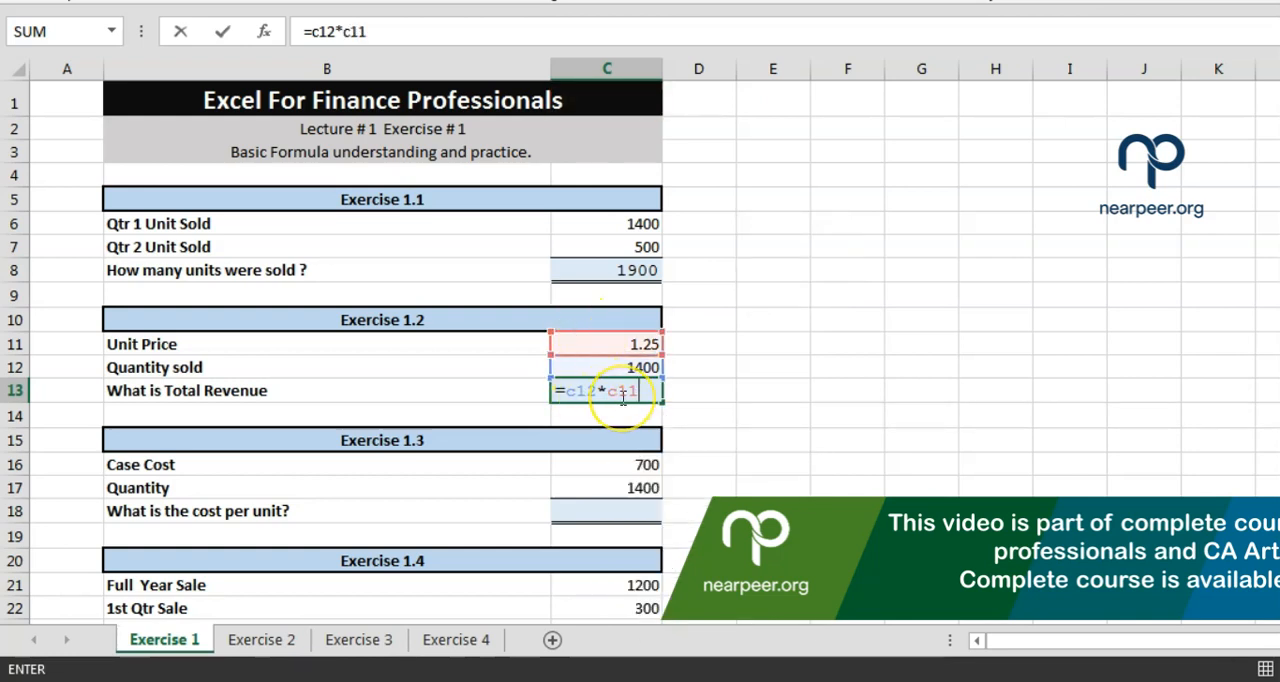
pyautogui.press('Return')
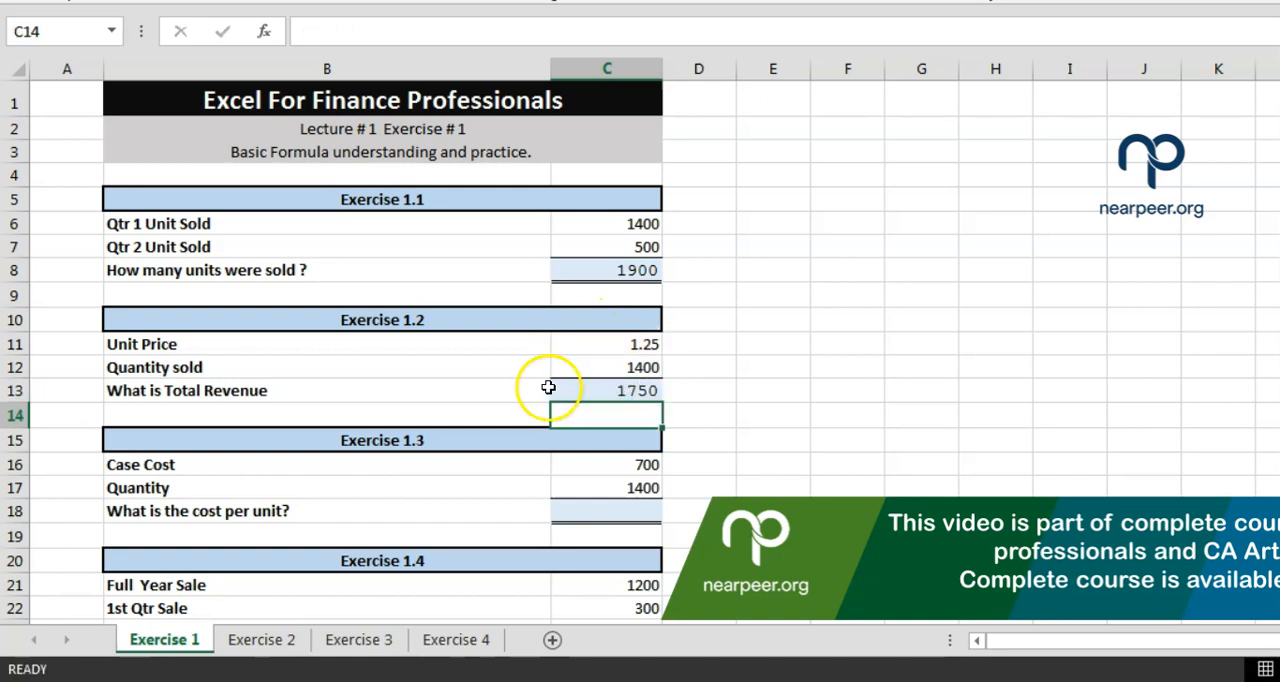
# Examine the case cost and quantity labels and values in Exercise 1.3
pyautogui.press('Down')
pyautogui.press('Down')
pyautogui.press('Down')
pyautogui.press('Down')
pyautogui.press('Down')
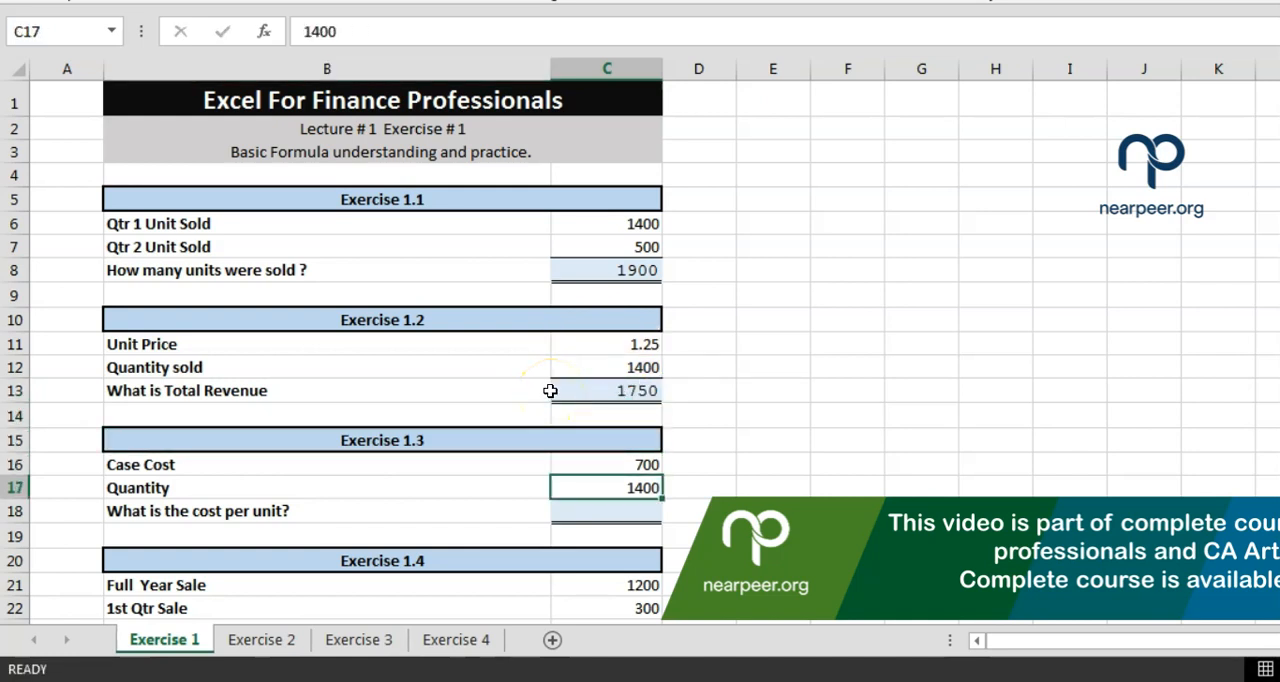
pyautogui.press('Up')
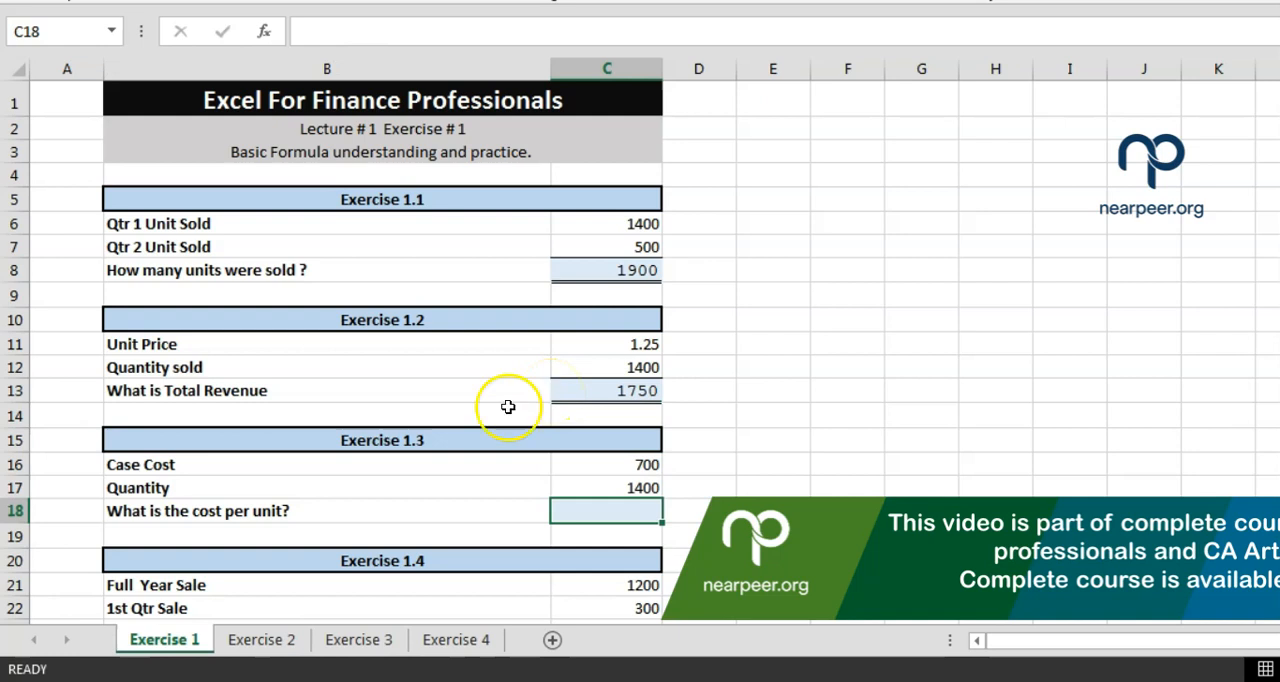
pyautogui.click(462, 469)
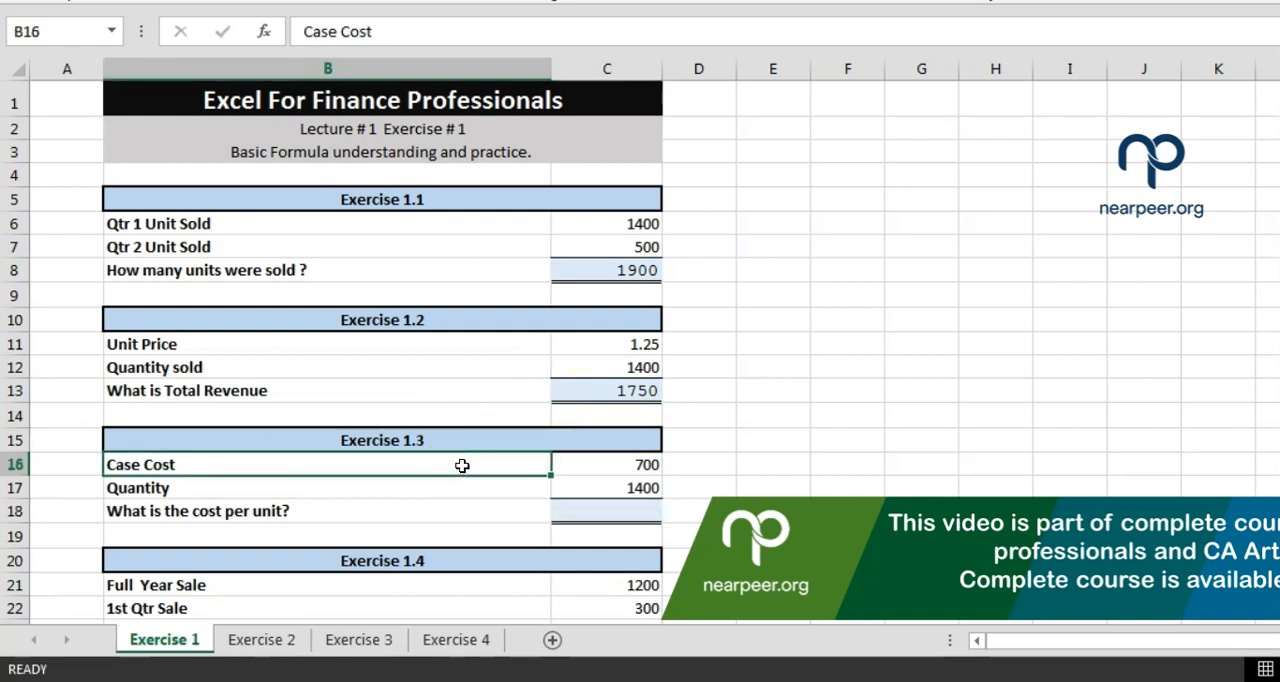
pyautogui.press('Right')
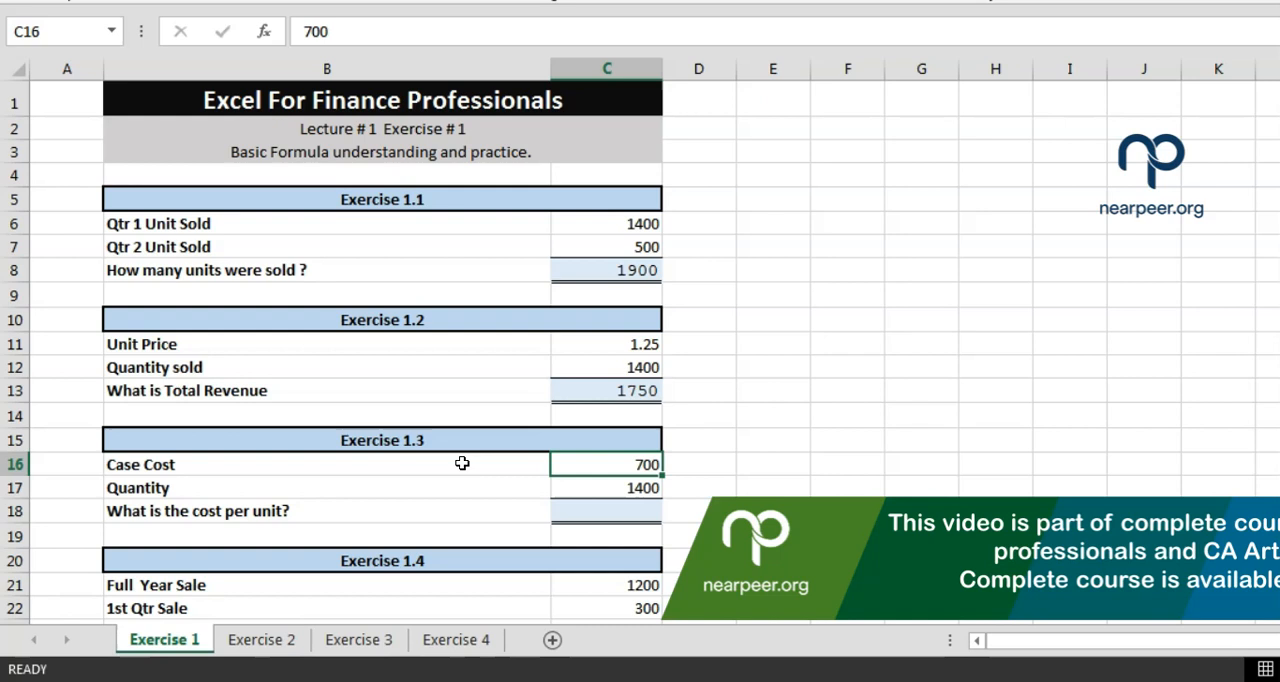
pyautogui.press('Left')
pyautogui.press('Down')
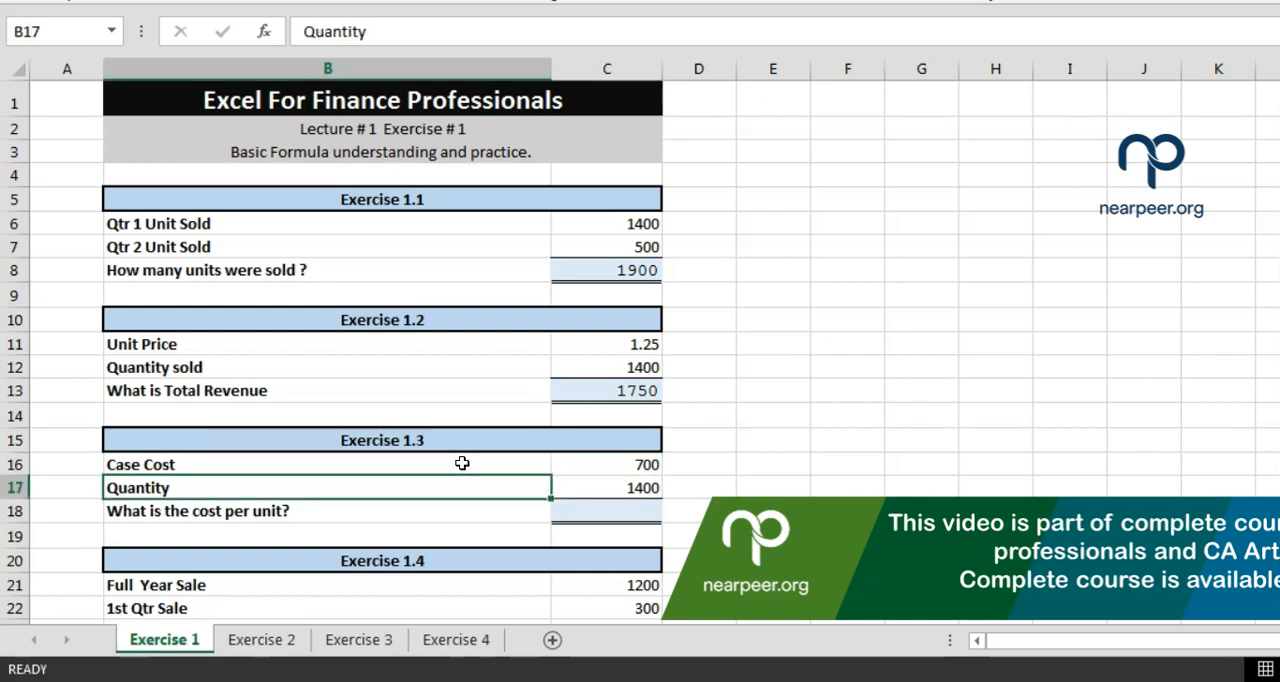
pyautogui.press('Right')
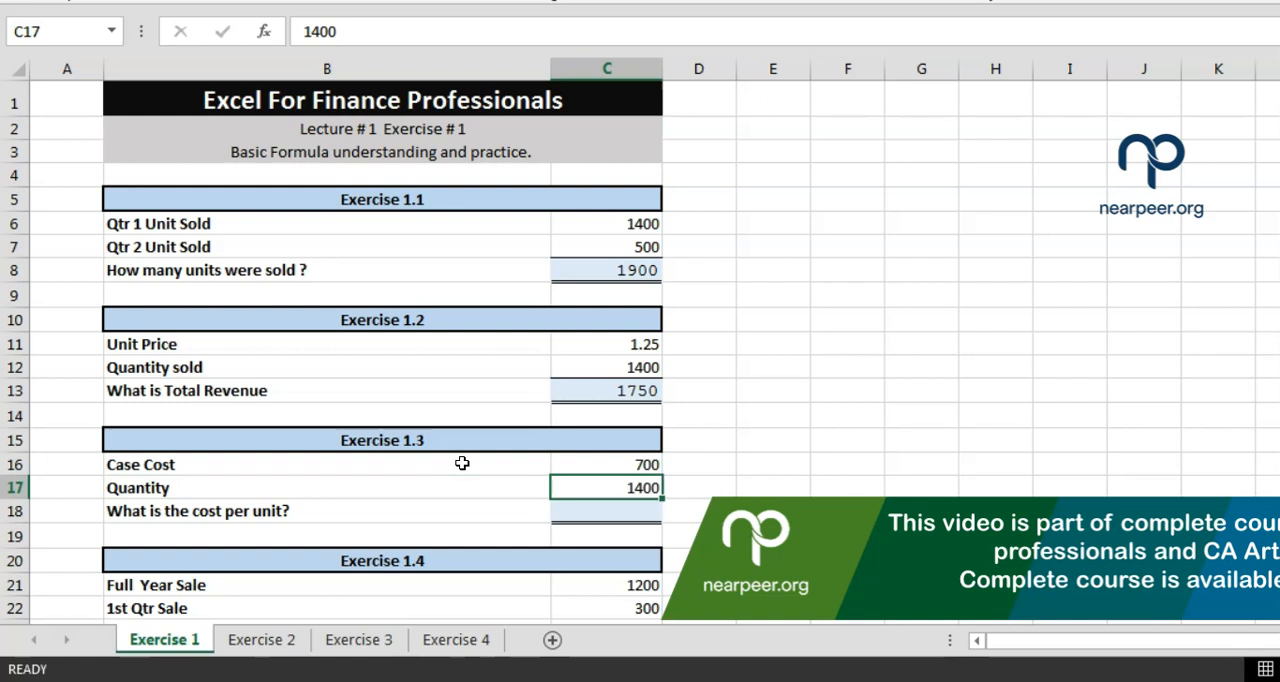
pyautogui.press('Up')
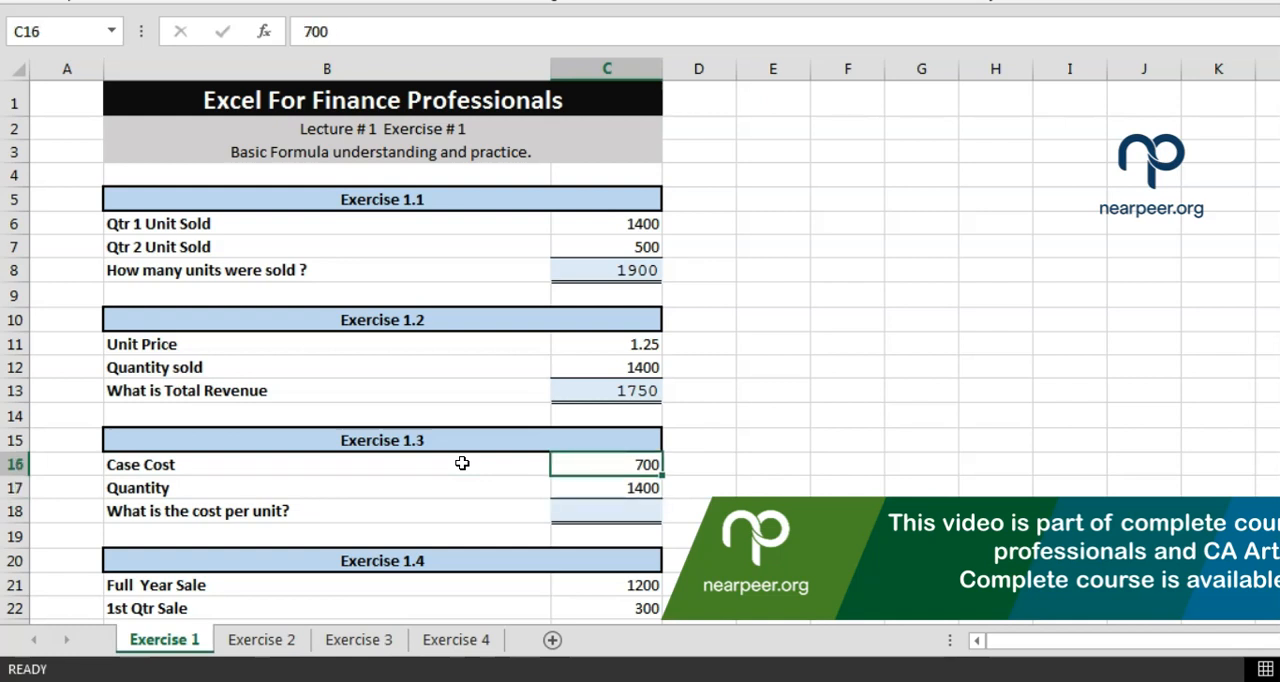
pyautogui.press('Down')
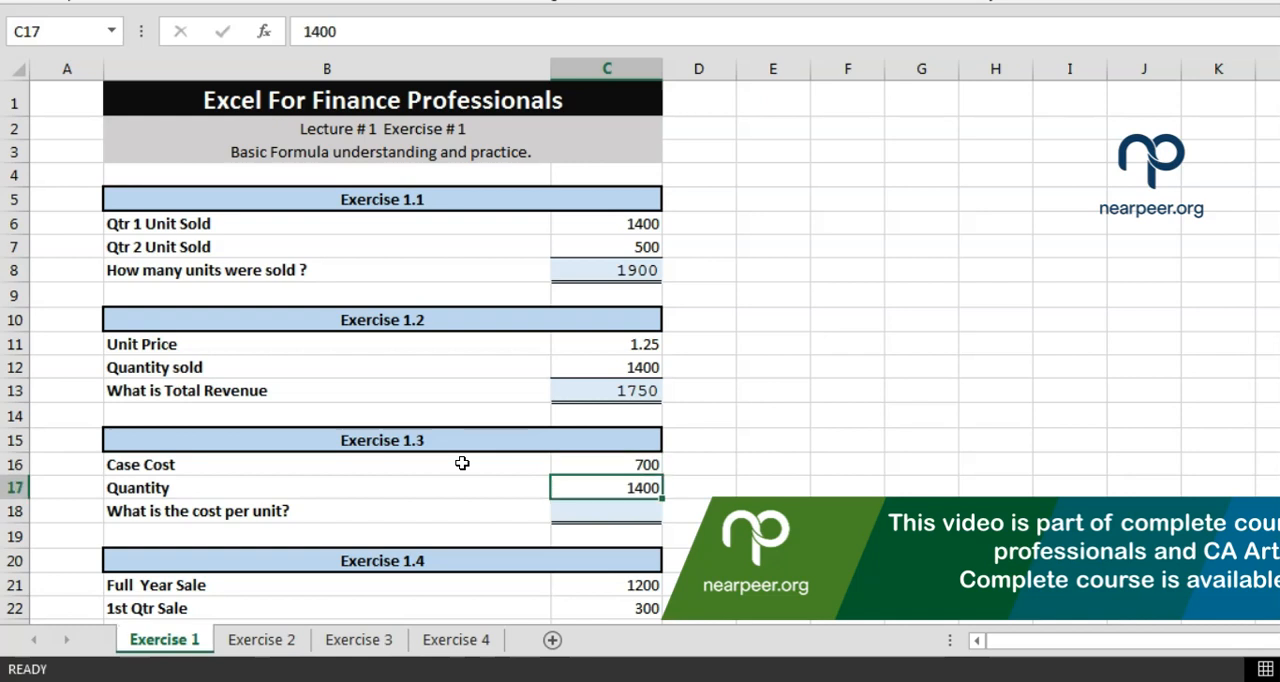
# Calculate the cost per unit for Exercise 1.3 in C18 with the cell-reference formula =C16/C17
pyautogui.press('Down')
pyautogui.write('=')
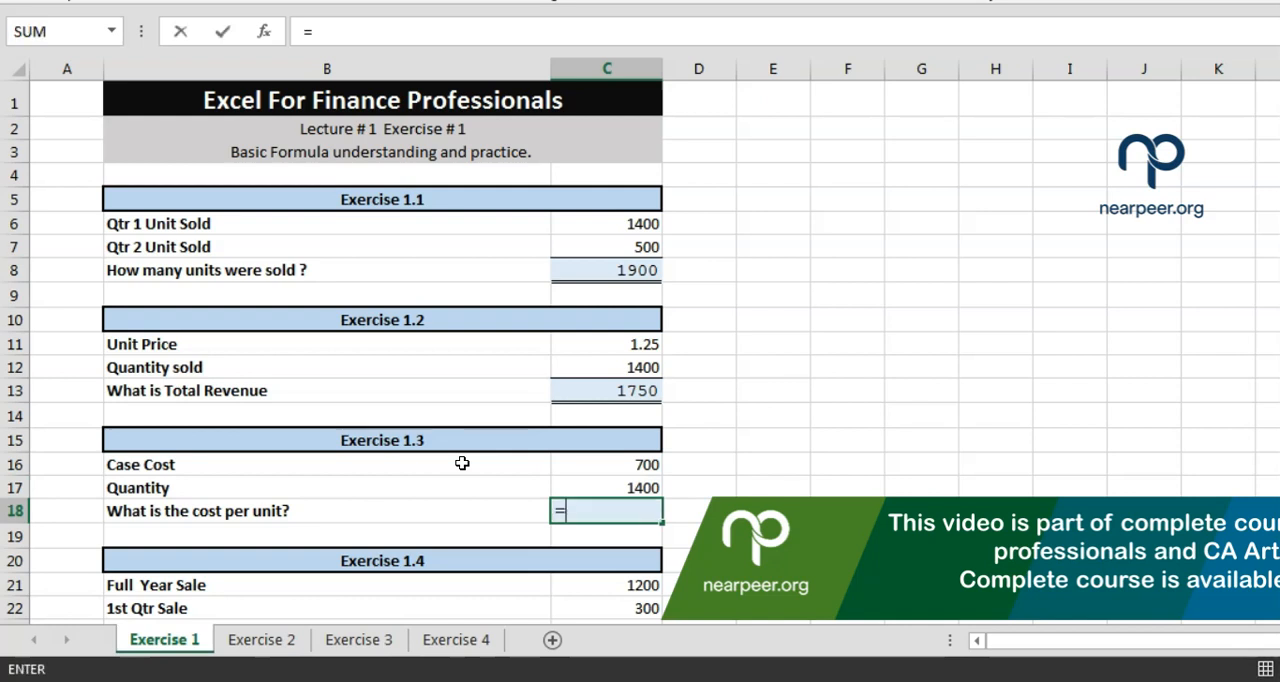
pyautogui.click(609, 505)
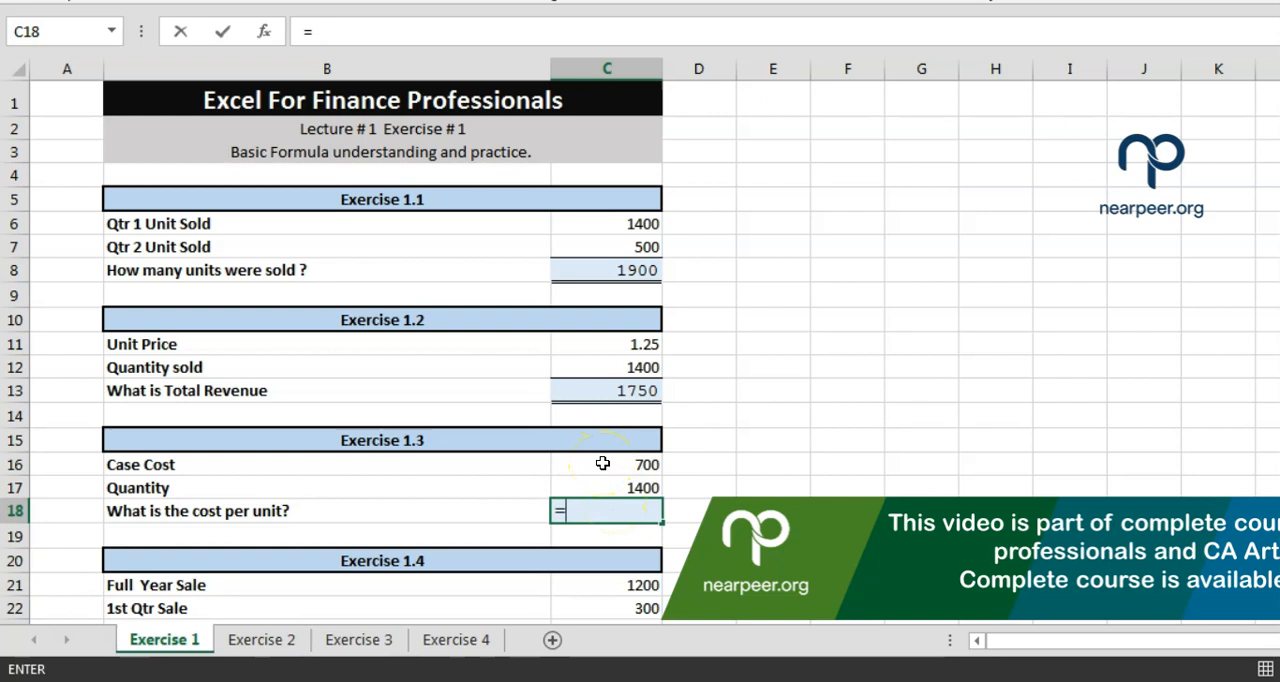
pyautogui.click(603, 463)
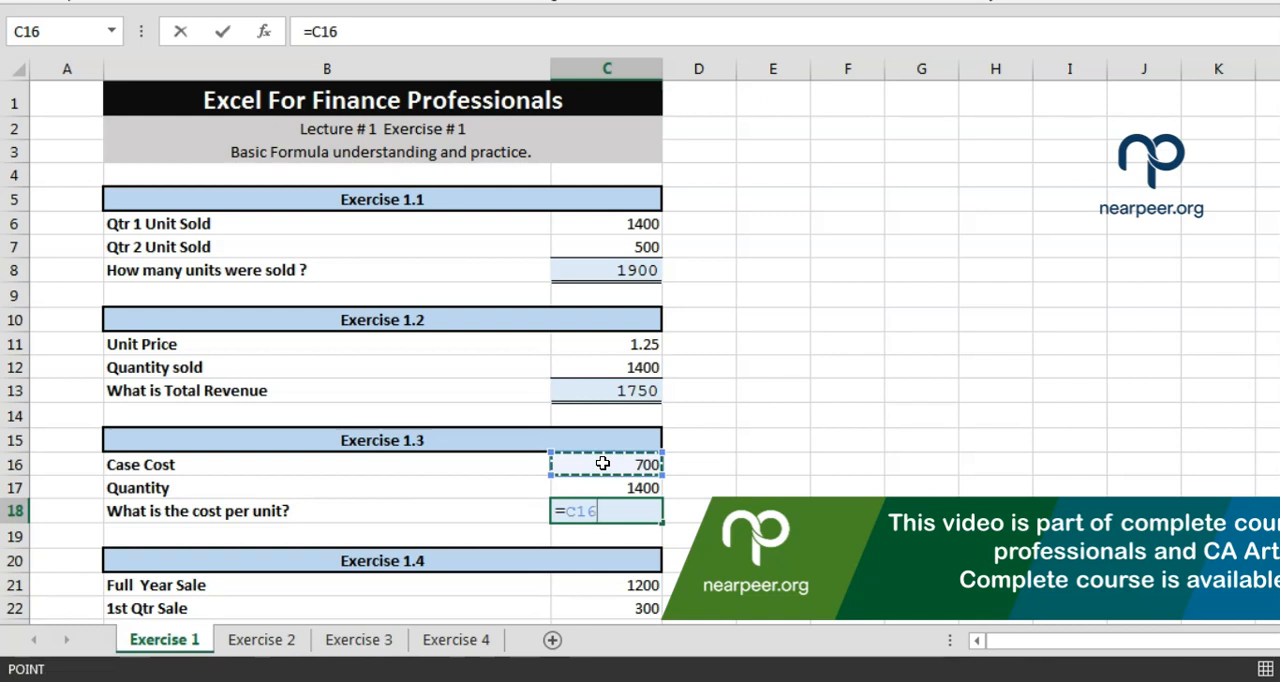
pyautogui.write('/')
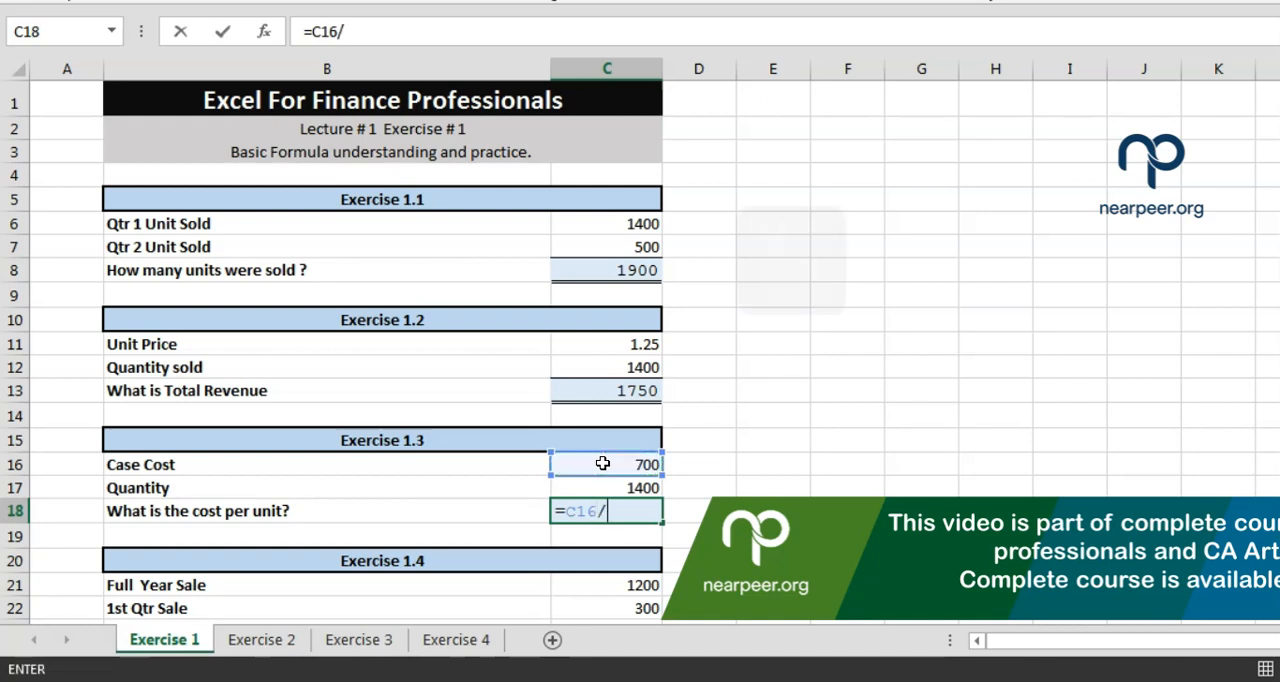
pyautogui.click(607, 512)
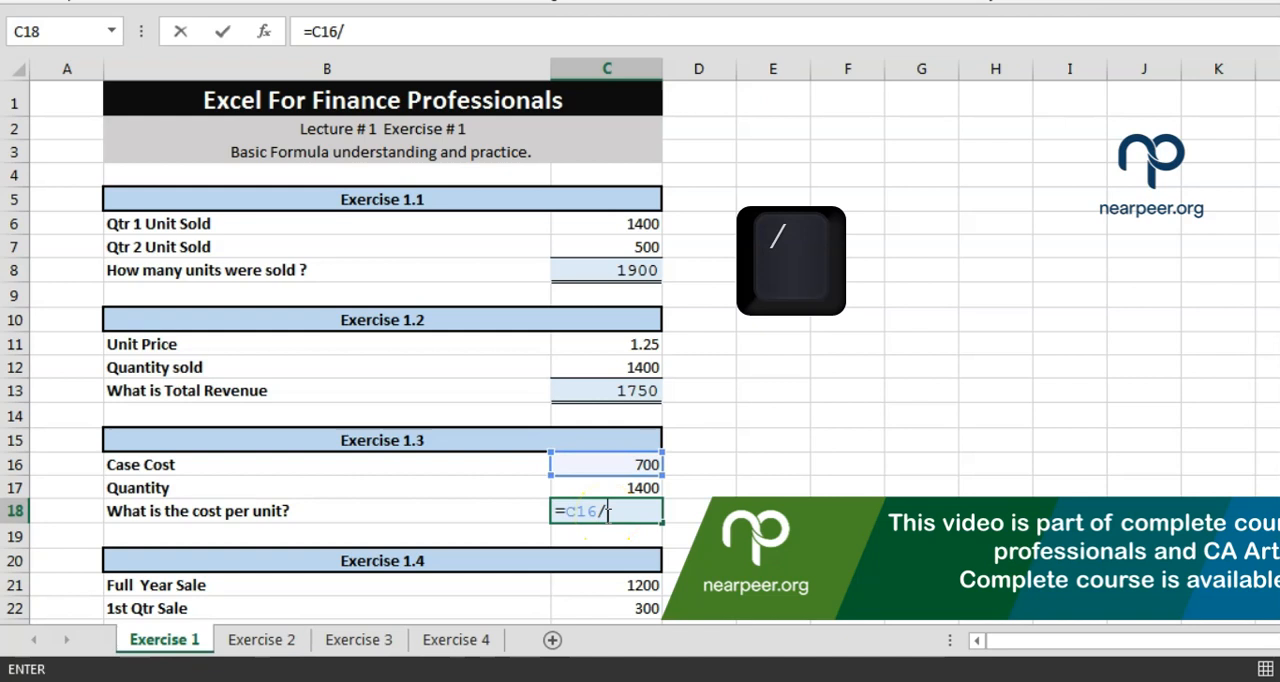
pyautogui.click(626, 485)
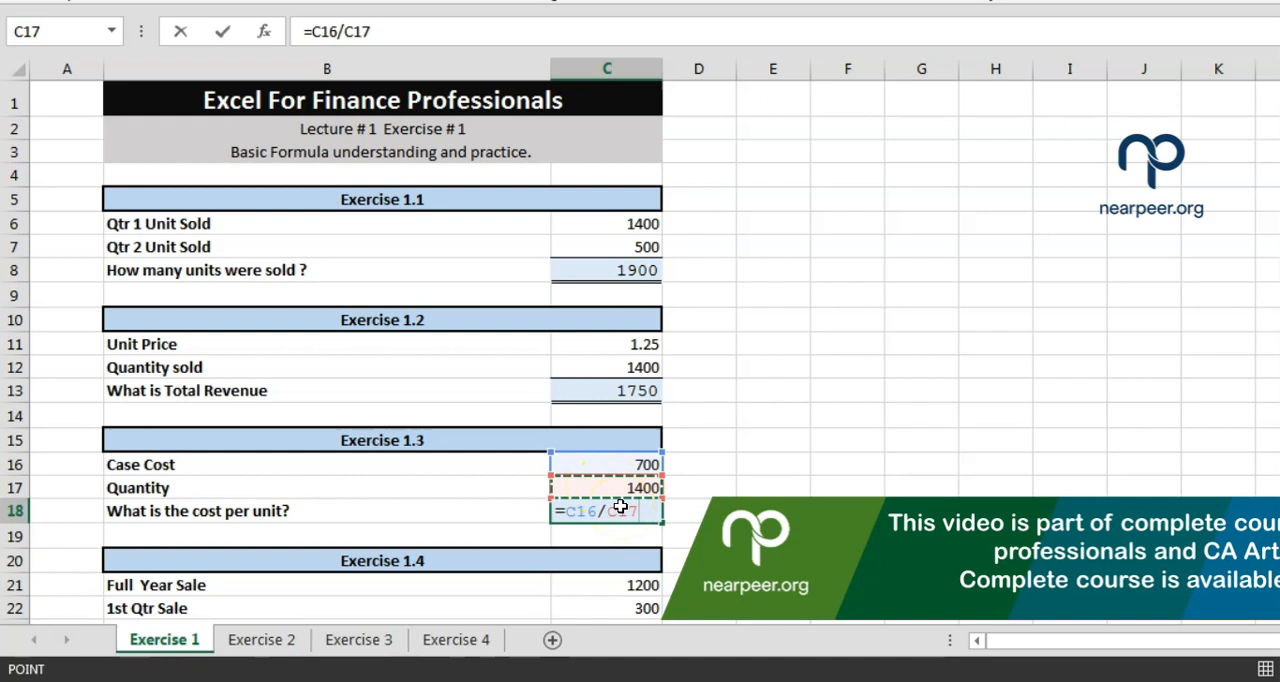
pyautogui.press('Return')
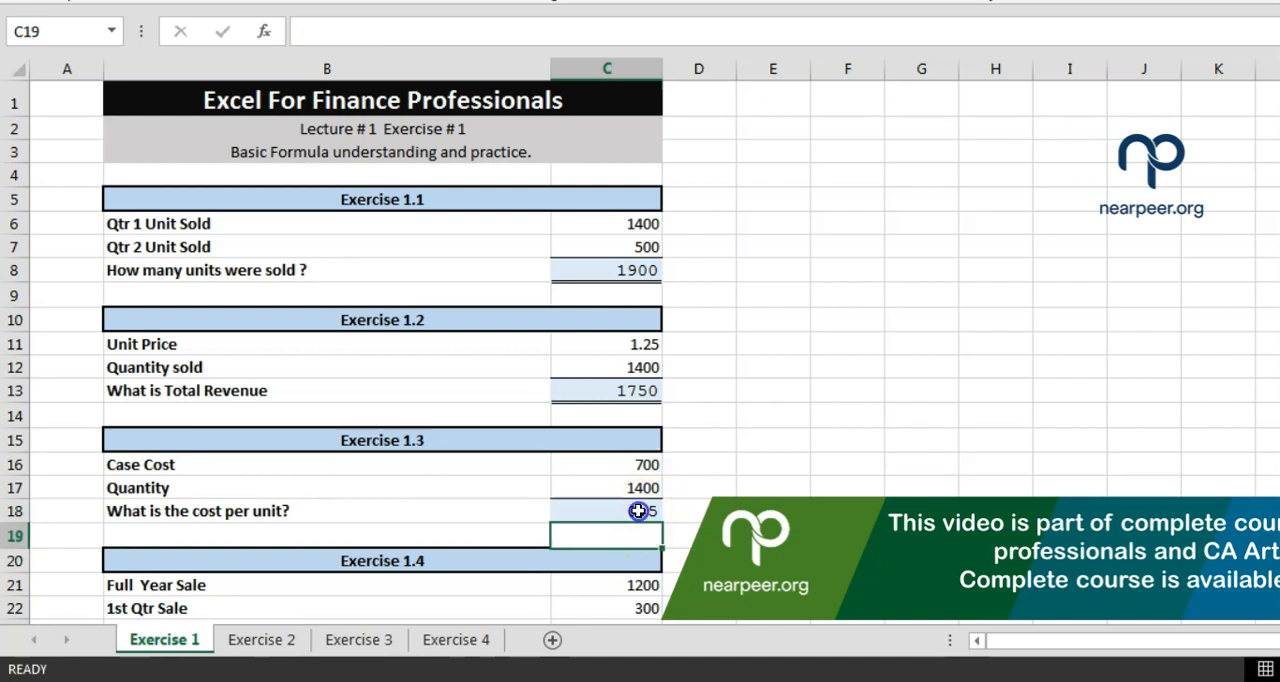
# Examine the full-year sale and the first three quarters' sales in Exercise 1.4, rows 21 to 24
pyautogui.click(640, 512)
pyautogui.press('Return')
pyautogui.press('Down')
pyautogui.press('Down')
pyautogui.press('Down')
pyautogui.press('Down')
pyautogui.press('Down')
pyautogui.press('Down')
pyautogui.press('Down')
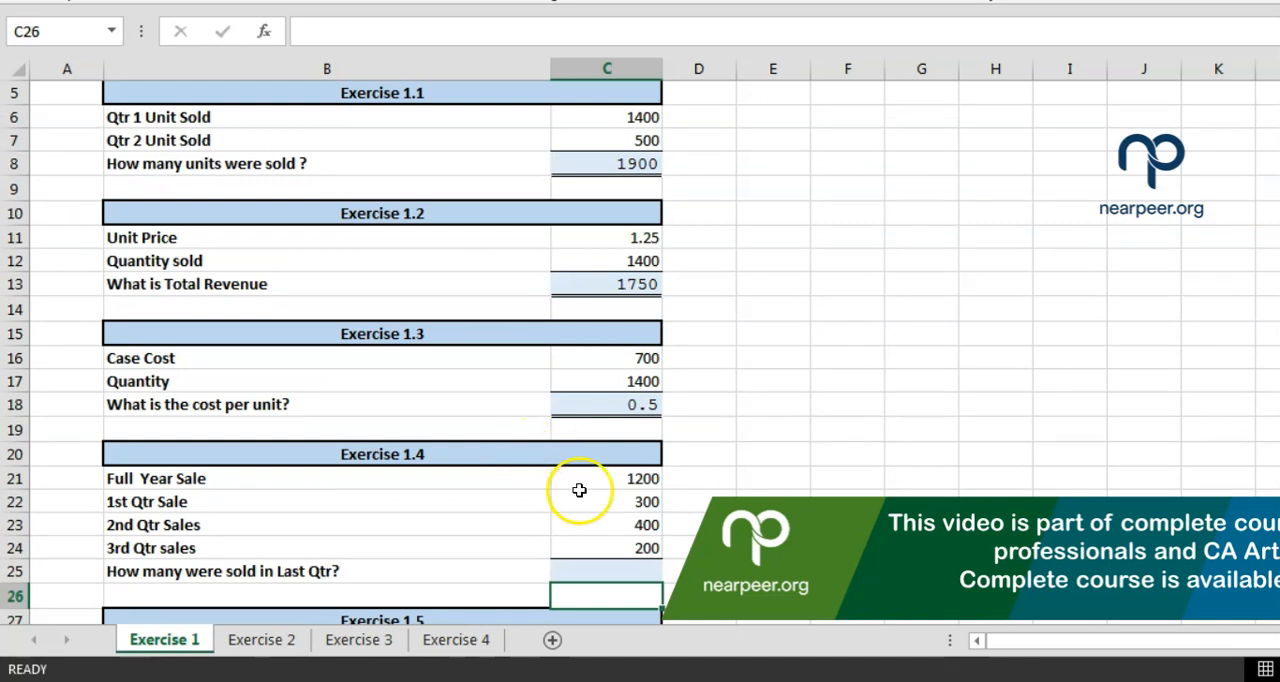
pyautogui.press('Up')
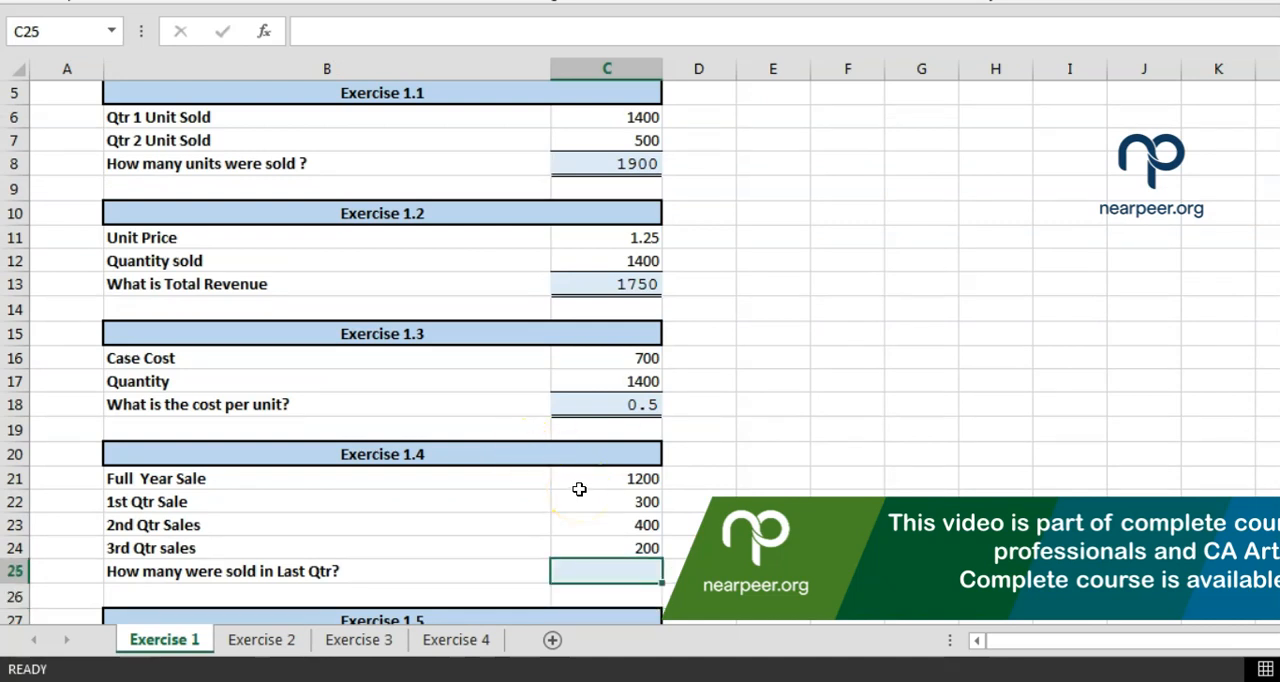
pyautogui.click(229, 481)
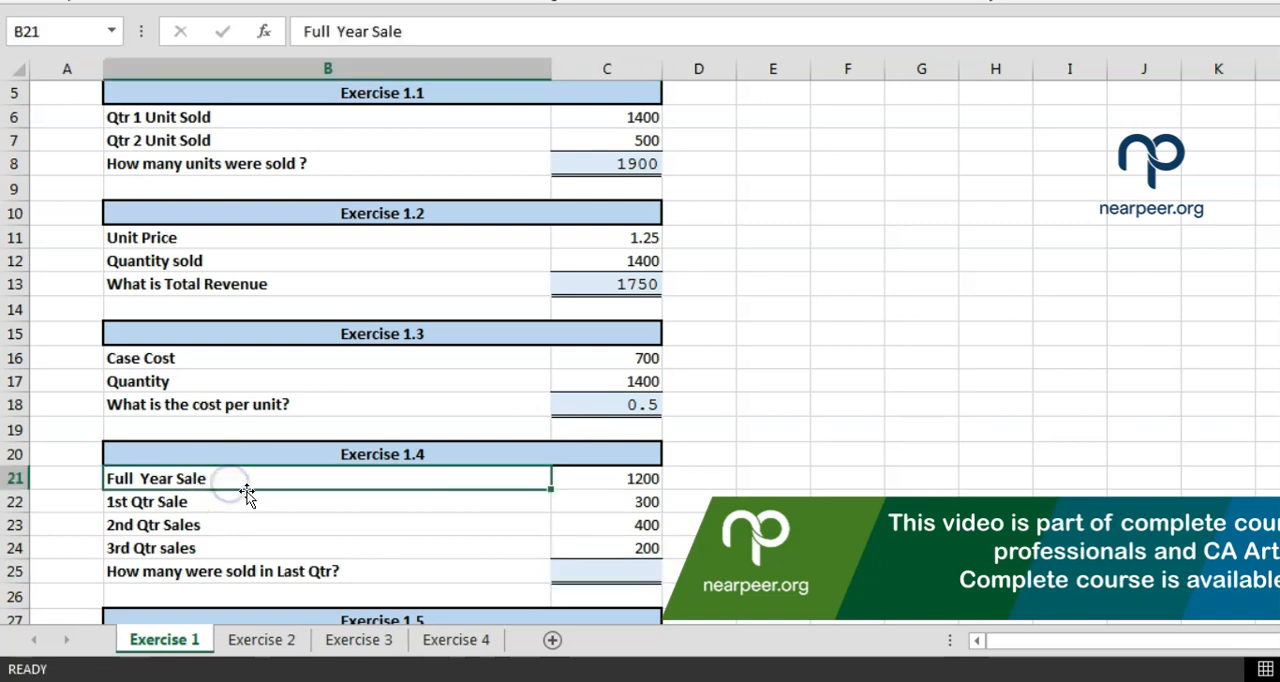
pyautogui.press('Right')
pyautogui.press('Right')
pyautogui.press('Left')
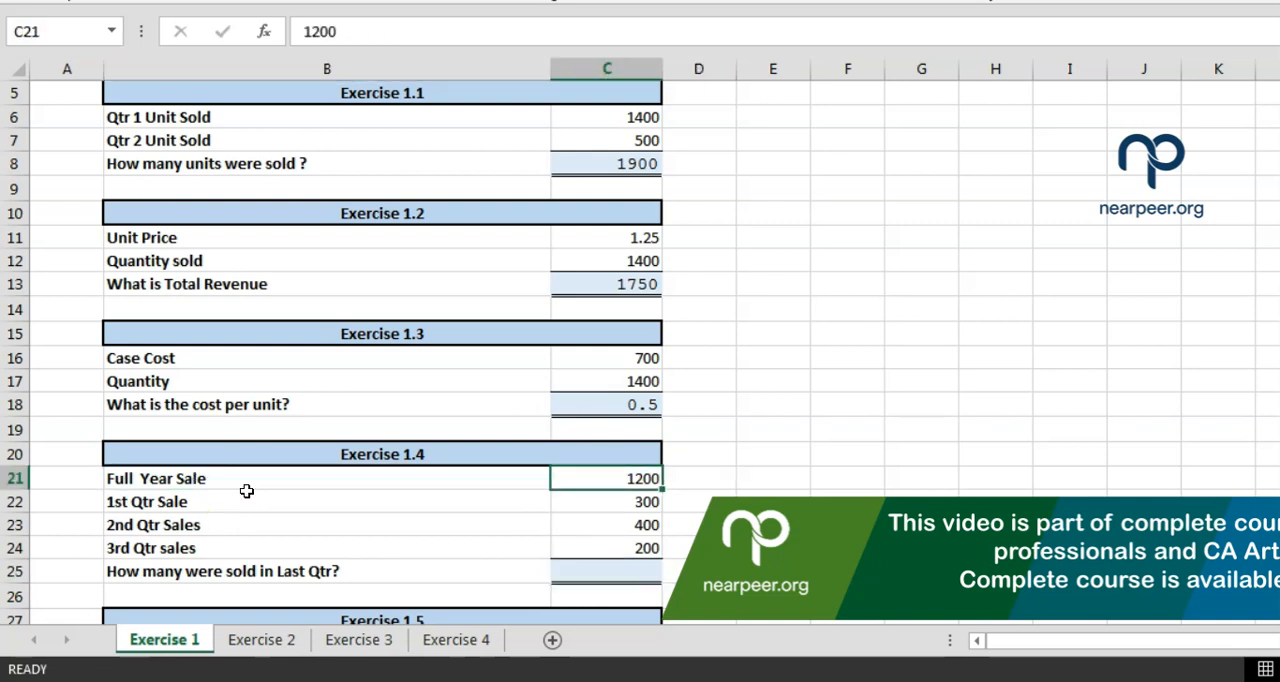
pyautogui.click(220, 500)
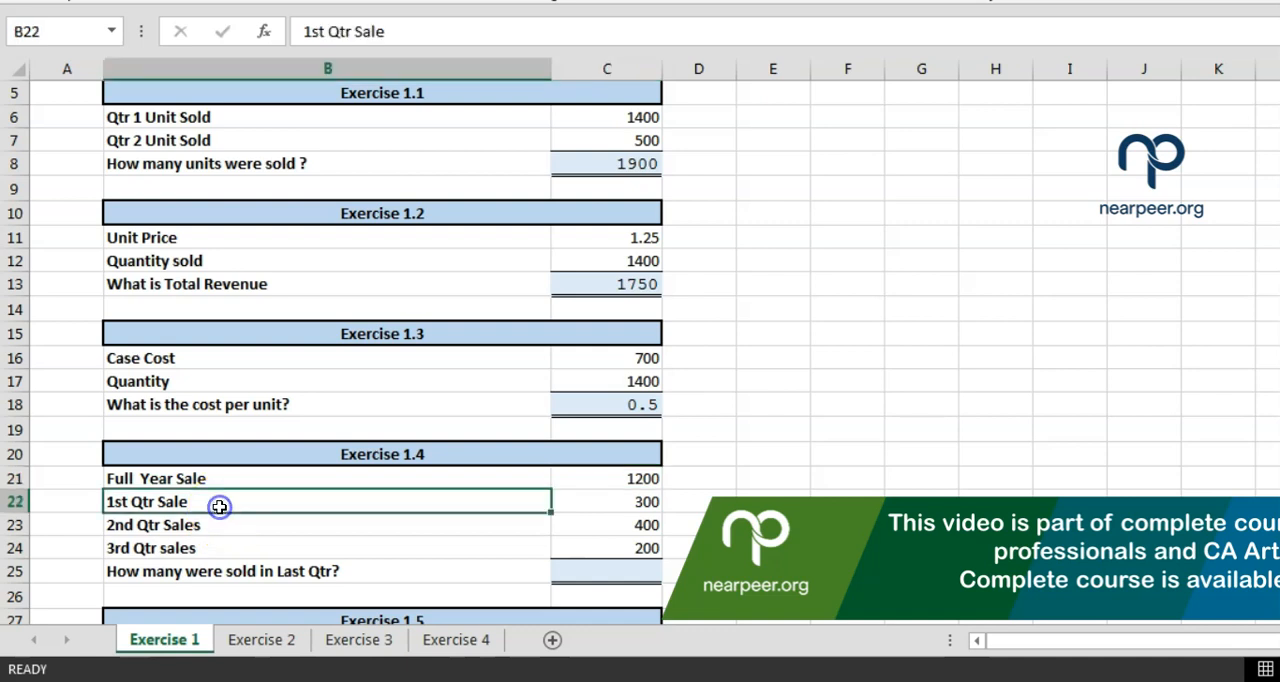
pyautogui.click(596, 497)
pyautogui.click(558, 523)
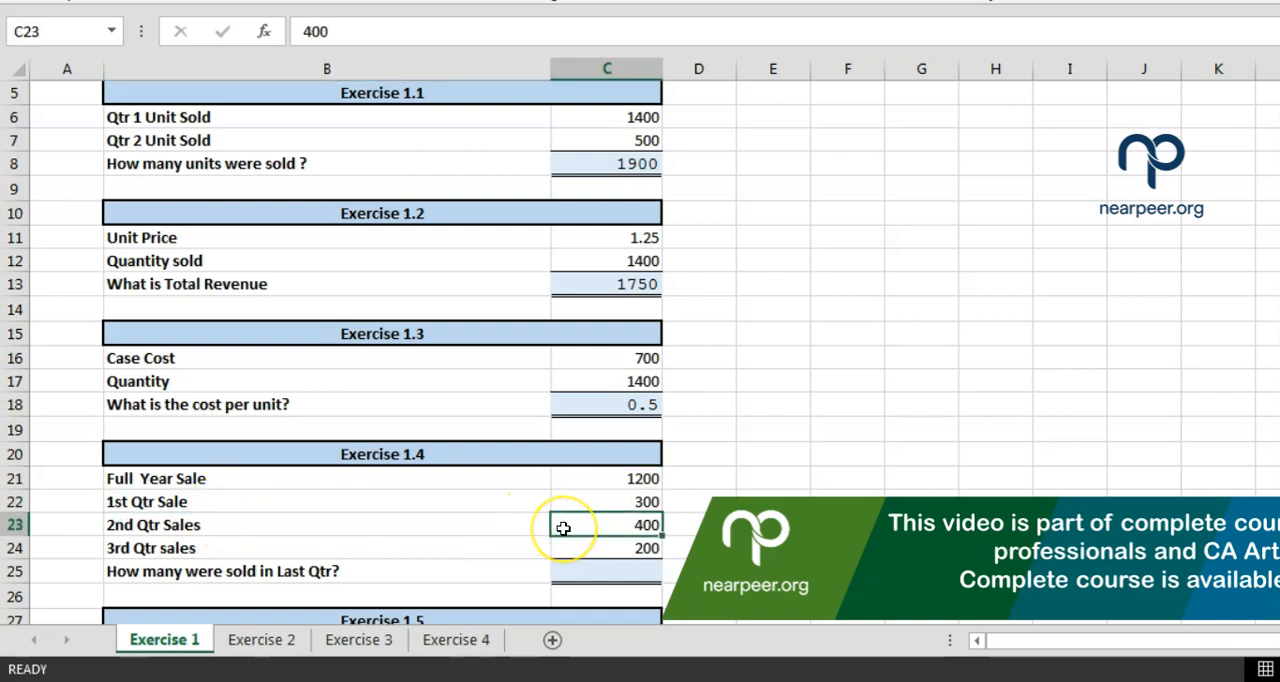
pyautogui.press('Down')
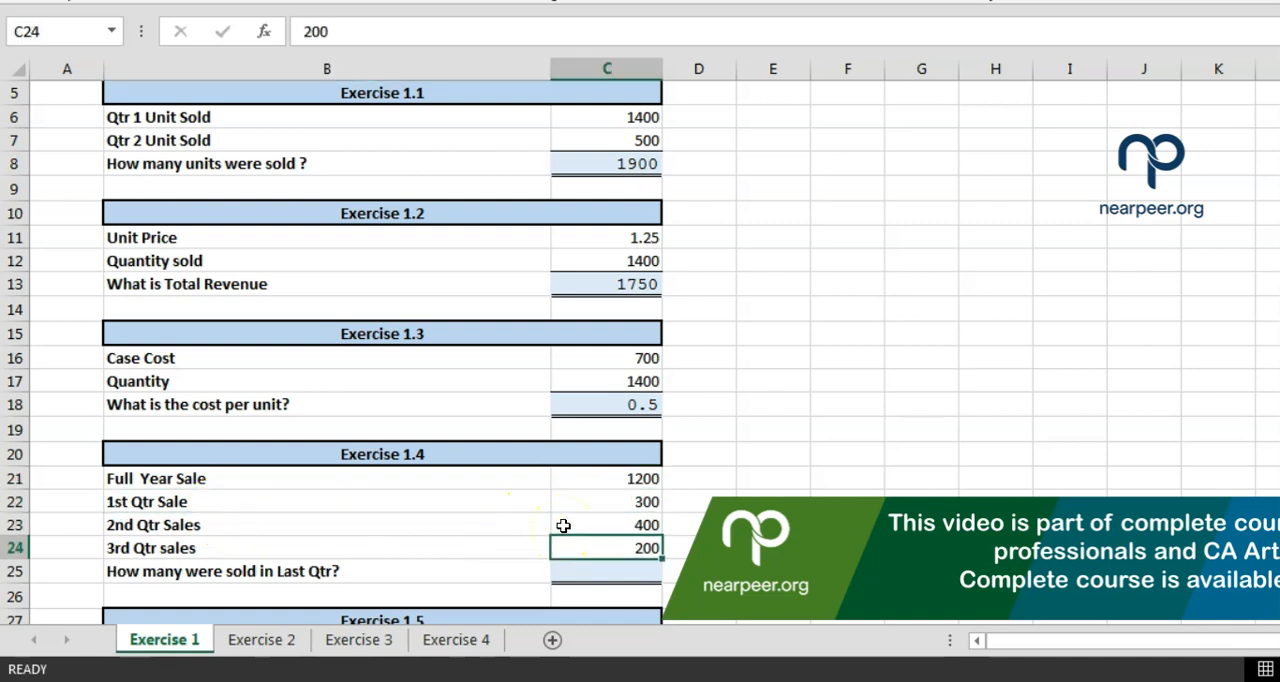
pyautogui.press('Down')
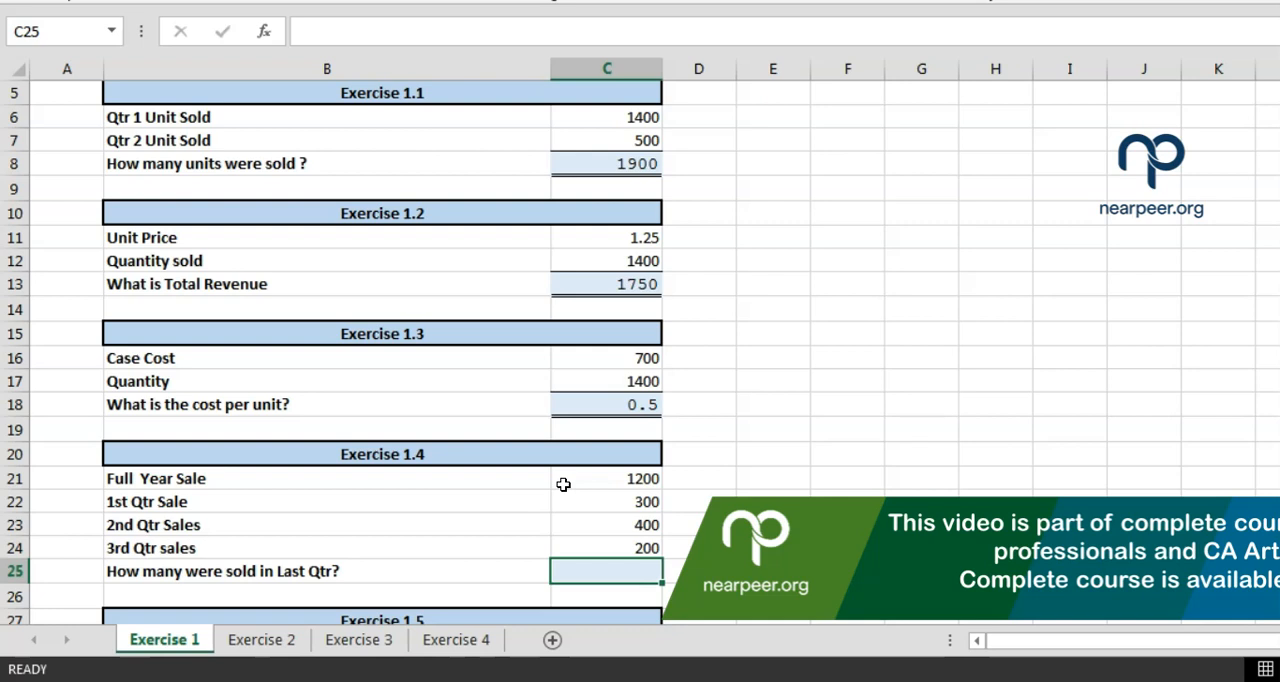
pyautogui.click(600, 476)
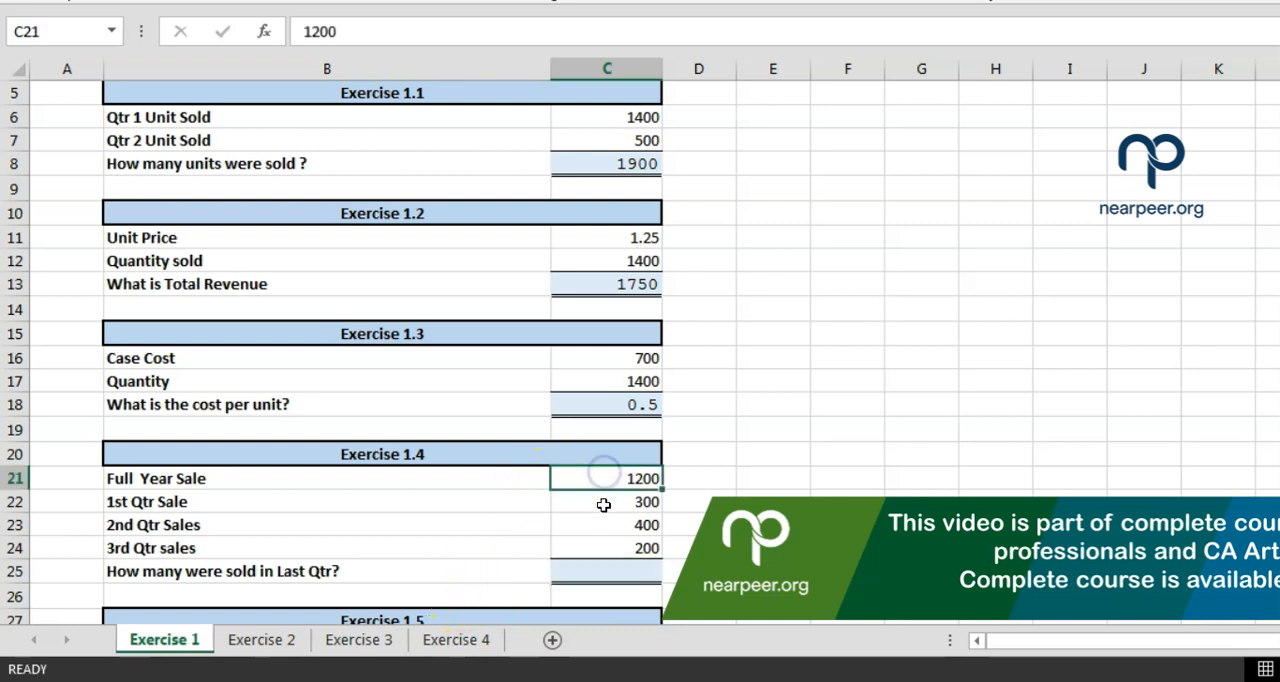
pyautogui.click(604, 503)
# Calculate the last-quarter sales for Exercise 1.4 in C25 with the cell-reference formula =C21-C22-C23-C24
pyautogui.click(615, 577)
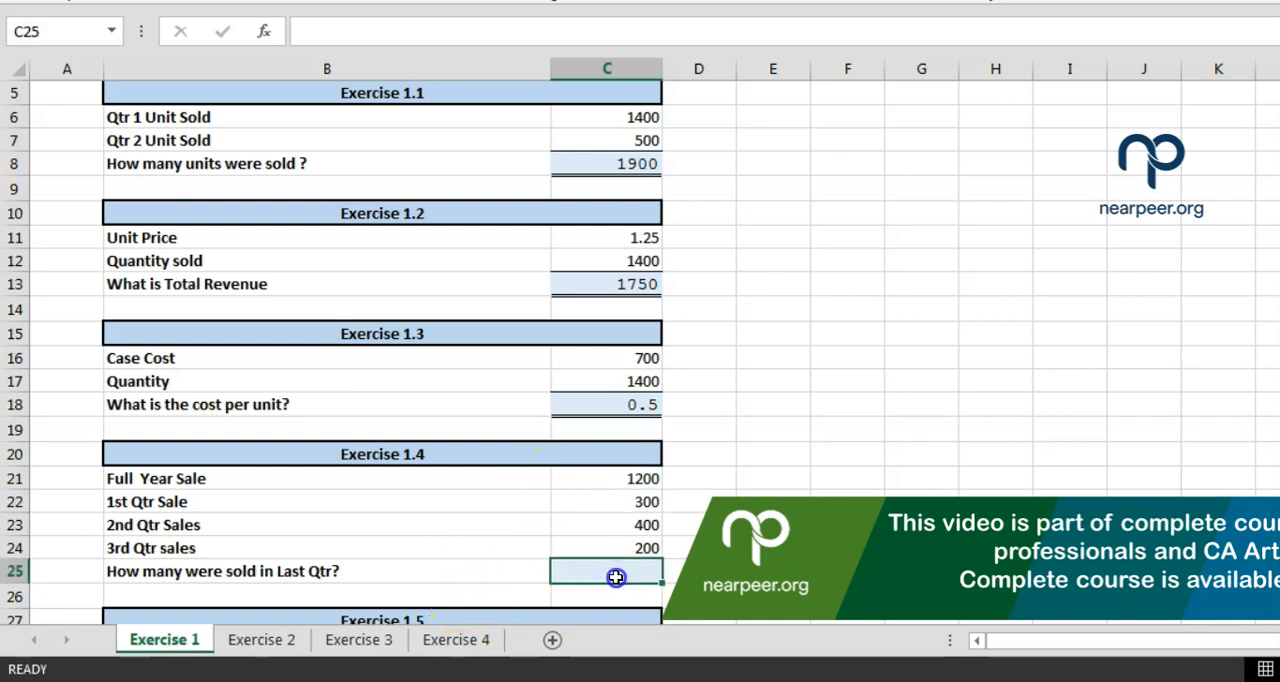
pyautogui.write('=')
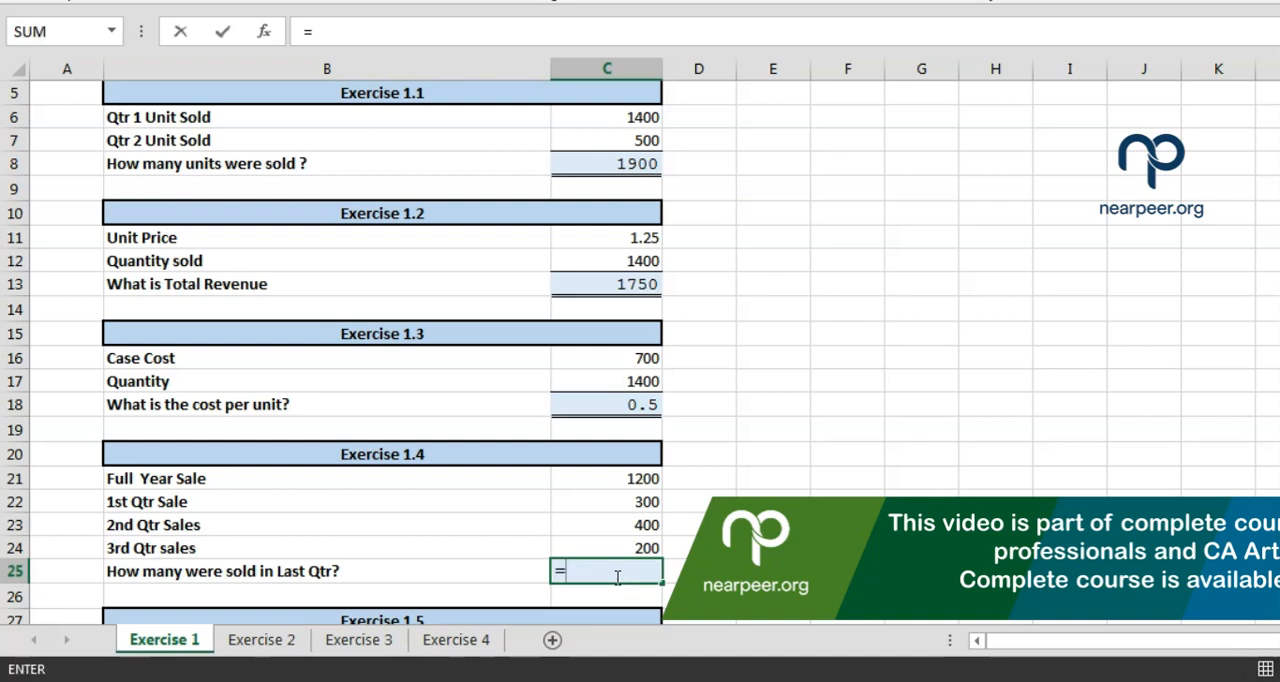
pyautogui.click(590, 481)
pyautogui.write('-')
pyautogui.click(594, 502)
pyautogui.write('-')
pyautogui.click(600, 524)
pyautogui.write('-')
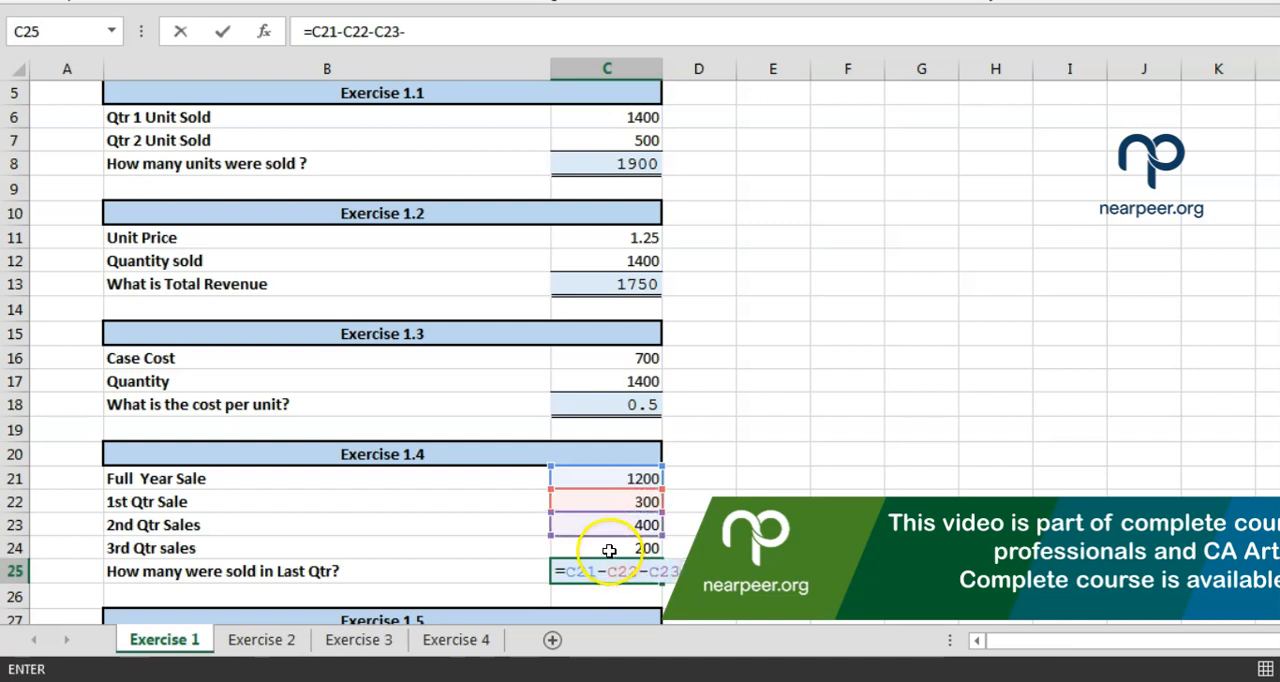
pyautogui.click(609, 551)
pyautogui.press('Return')
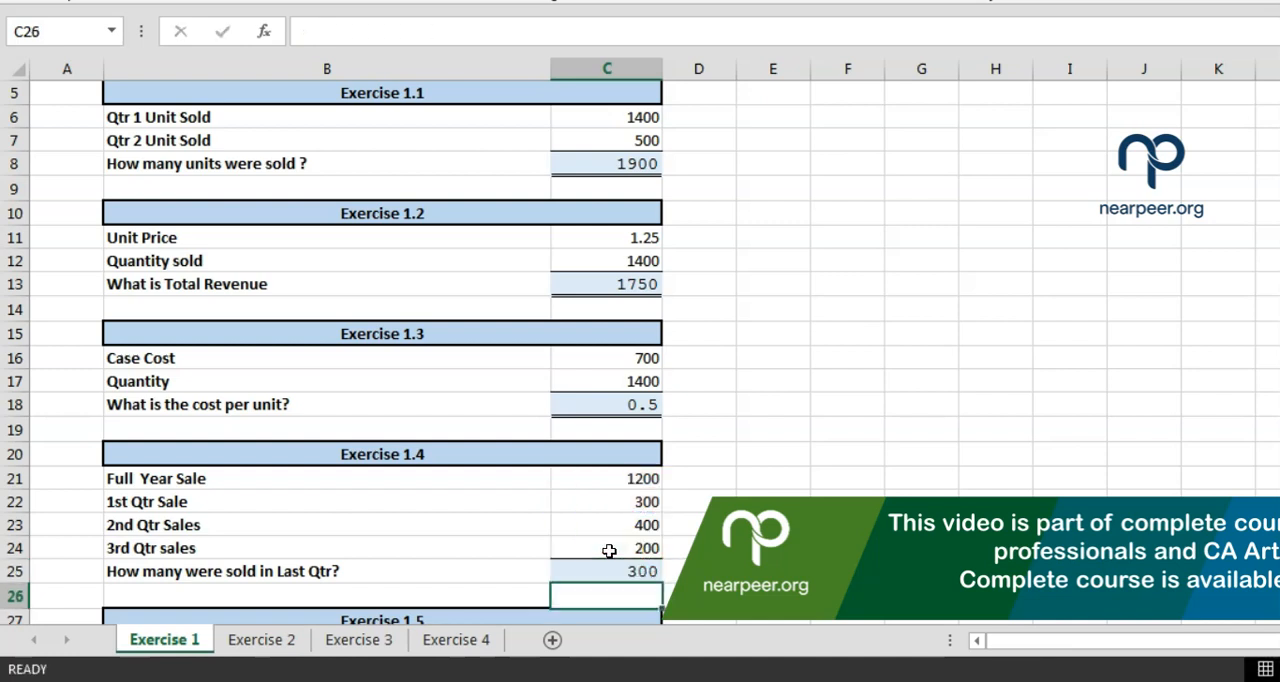
pyautogui.click(613, 570)
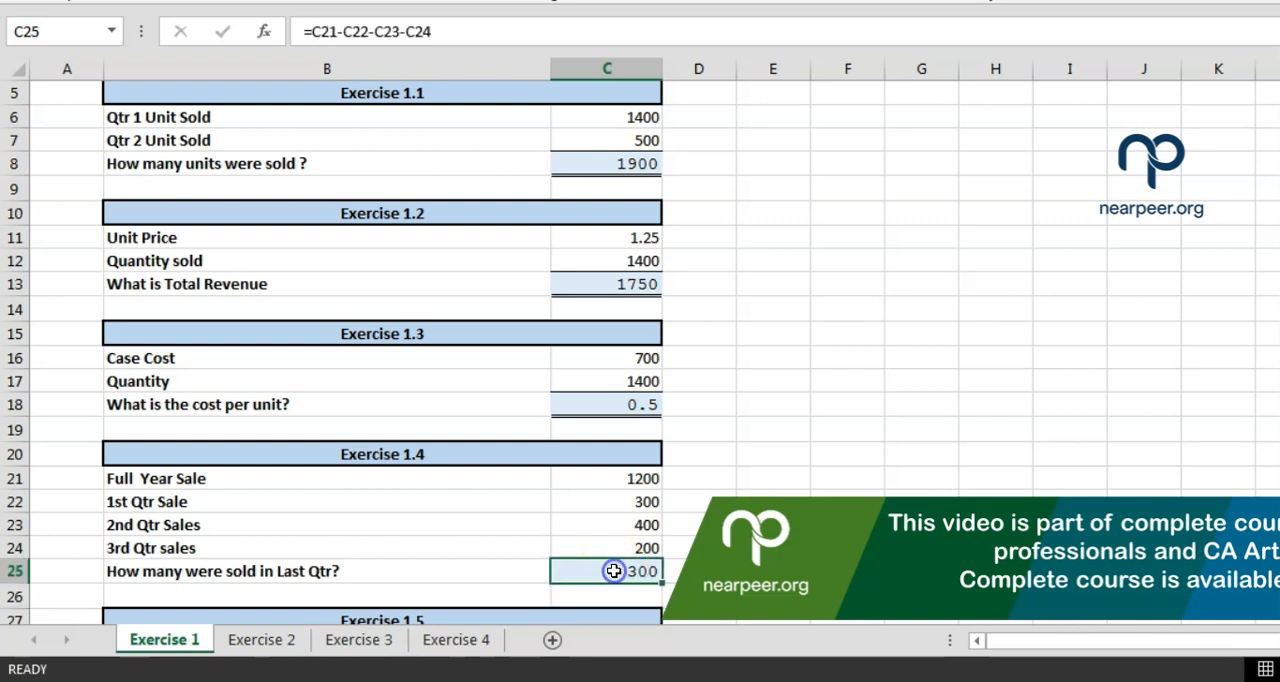
# Set the full-year sale in C21 to 1500 and the 1st quarter sale in C22 to 0
pyautogui.press('Up')
pyautogui.press('Up')
pyautogui.press('Up')
pyautogui.press('Up')
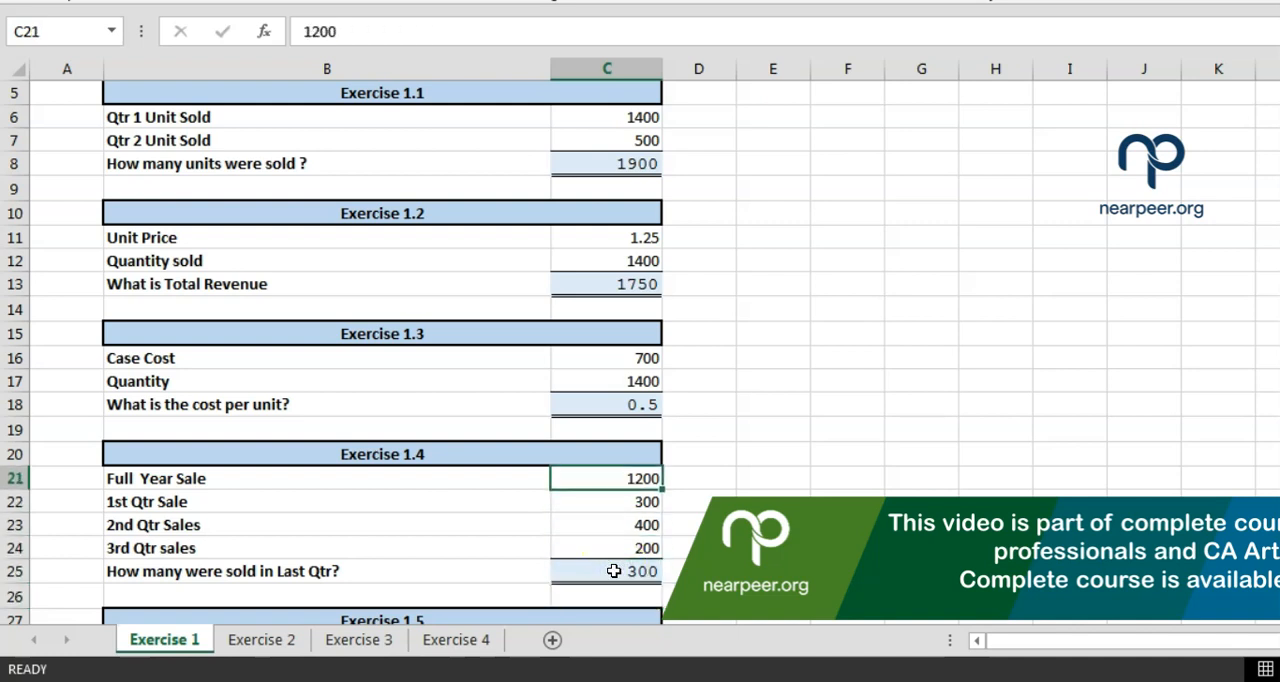
pyautogui.press('Down')
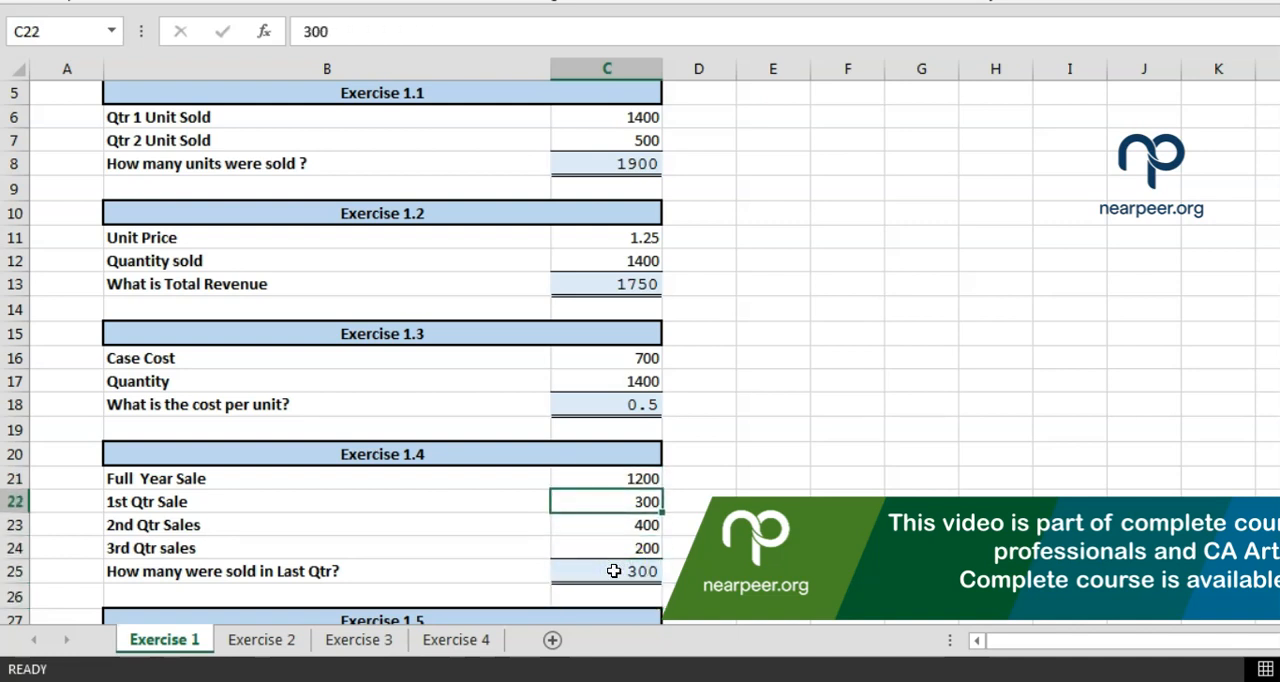
pyautogui.press('Down')
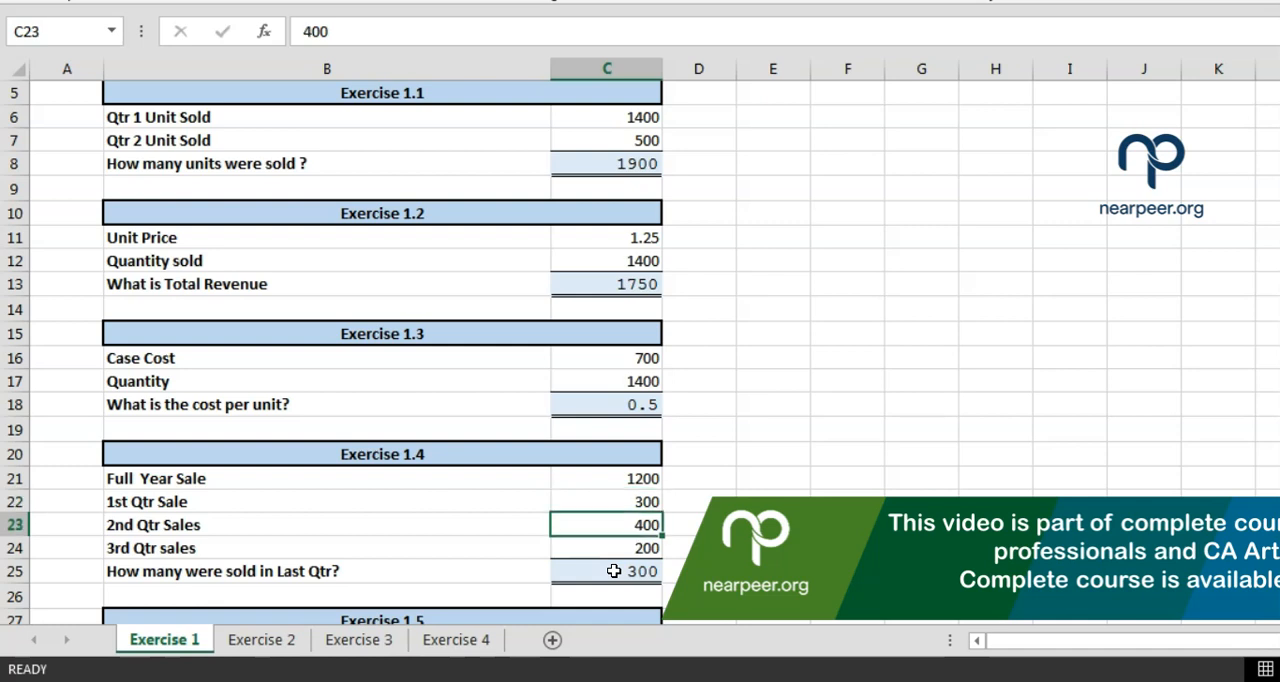
pyautogui.press('Up')
pyautogui.press('Up')
pyautogui.write('1500')
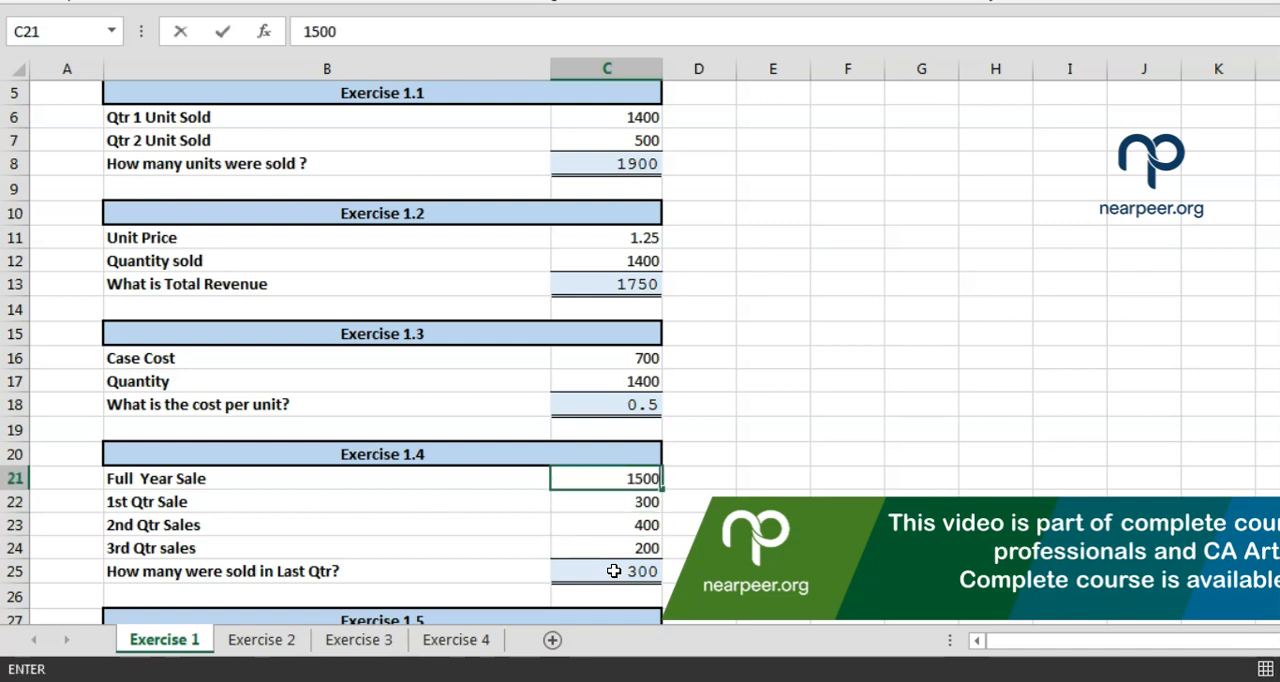
pyautogui.press('Return')
pyautogui.write('0')
pyautogui.press('Return')
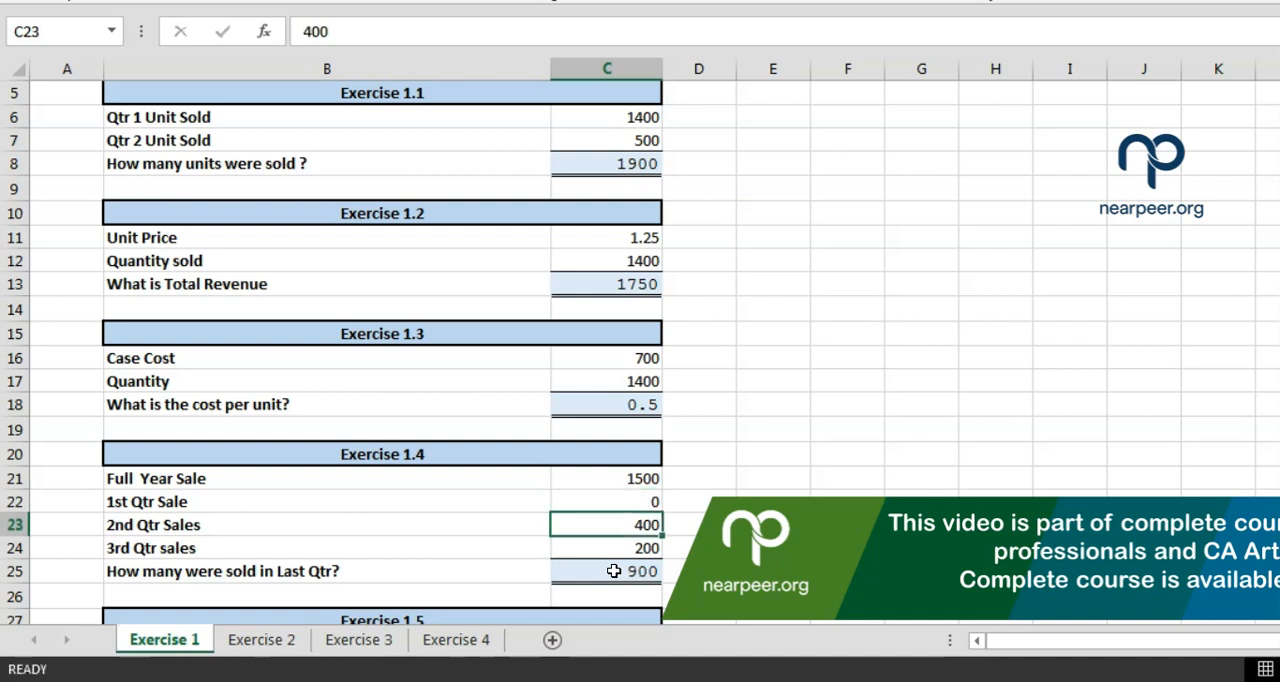
# Set the 2nd quarter sales in C23 to 150 and the 3rd quarter sales in C24 to 850
pyautogui.write('150')
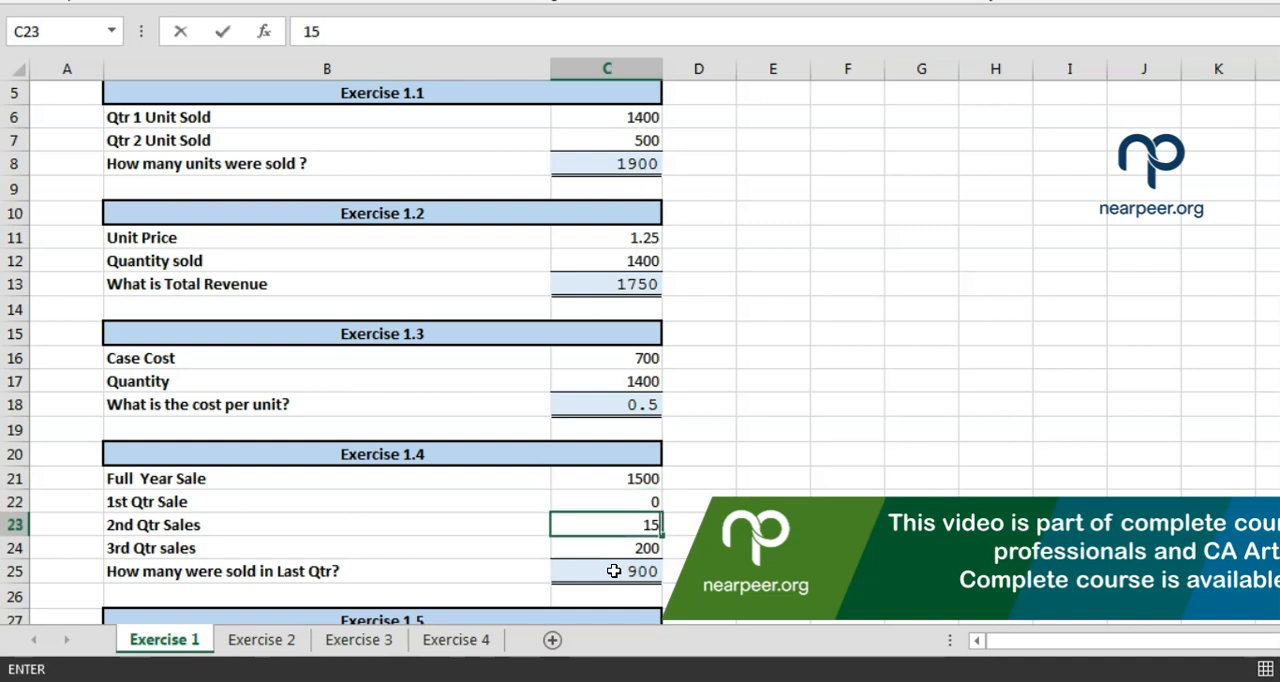
pyautogui.press('Return')
pyautogui.write('850')
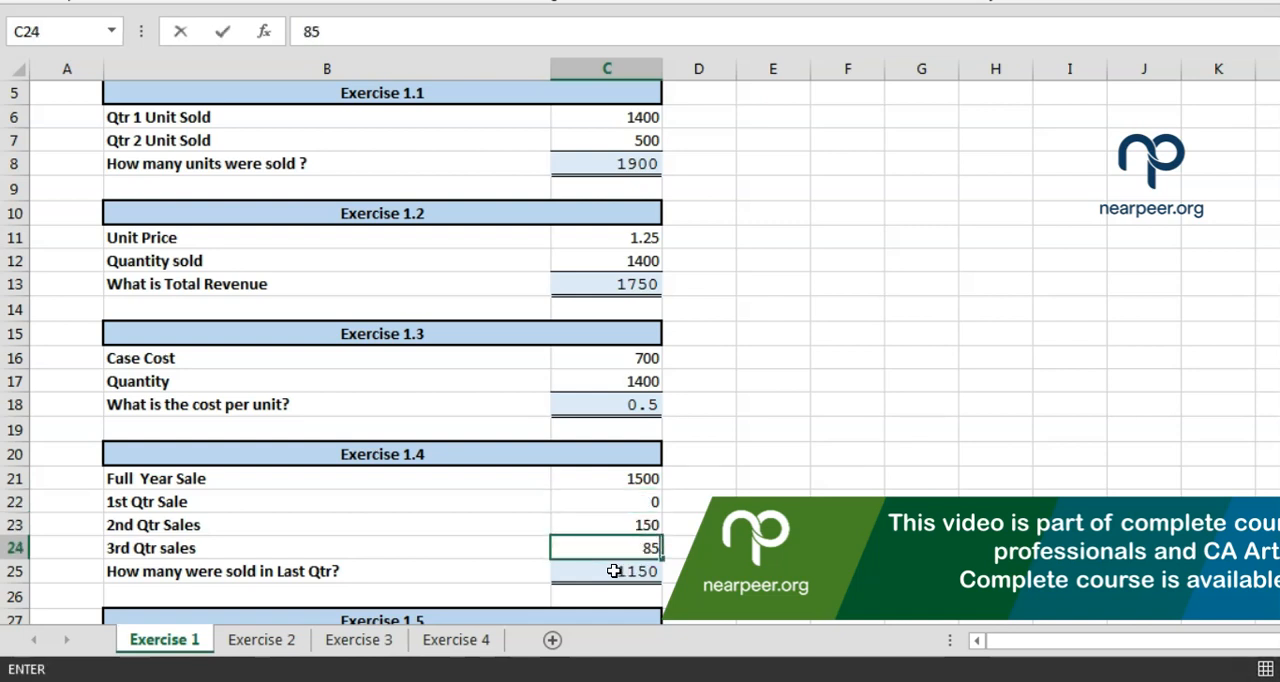
pyautogui.press('Return')
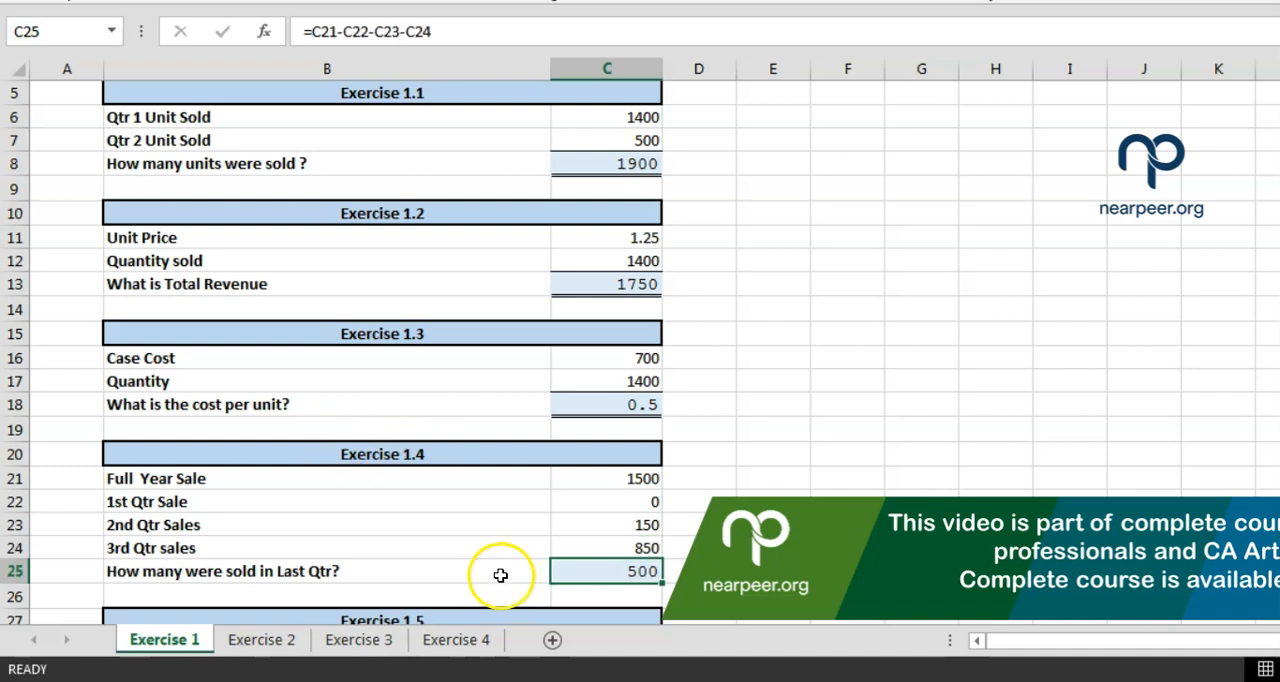
pyautogui.click(590, 577)
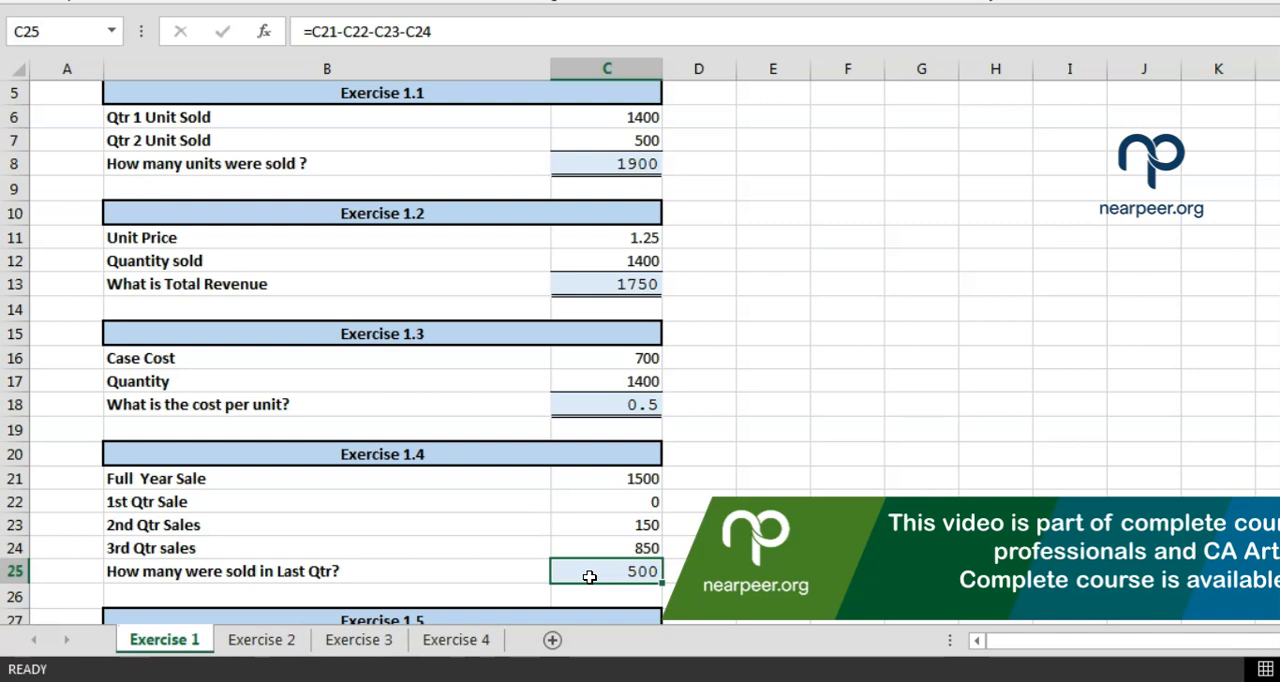
# Examine the quantity sold, price per unit and fixed discount in Exercise 1.5, rows 28 to 30
pyautogui.press('Down')
pyautogui.press('Down')
pyautogui.press('Down')
pyautogui.press('Down')
pyautogui.press('Down')
pyautogui.press('Down')
pyautogui.press('Down')
pyautogui.press('Down')
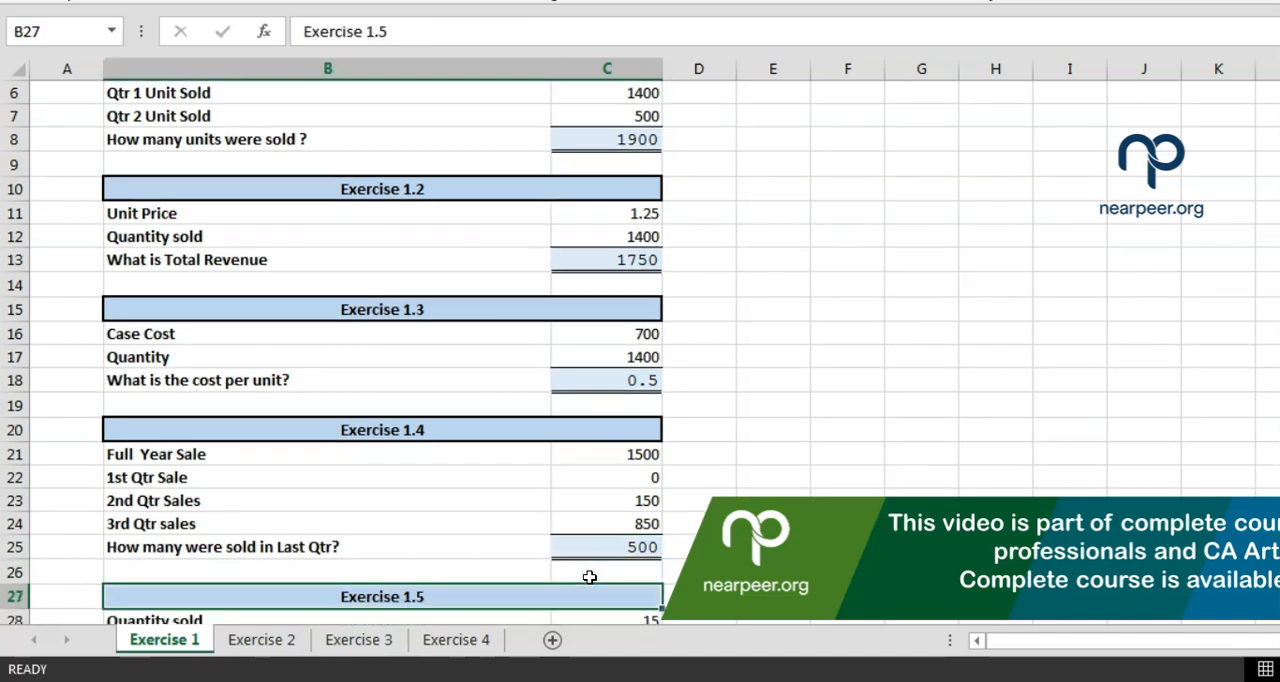
pyautogui.press('Up')
pyautogui.press('Up')
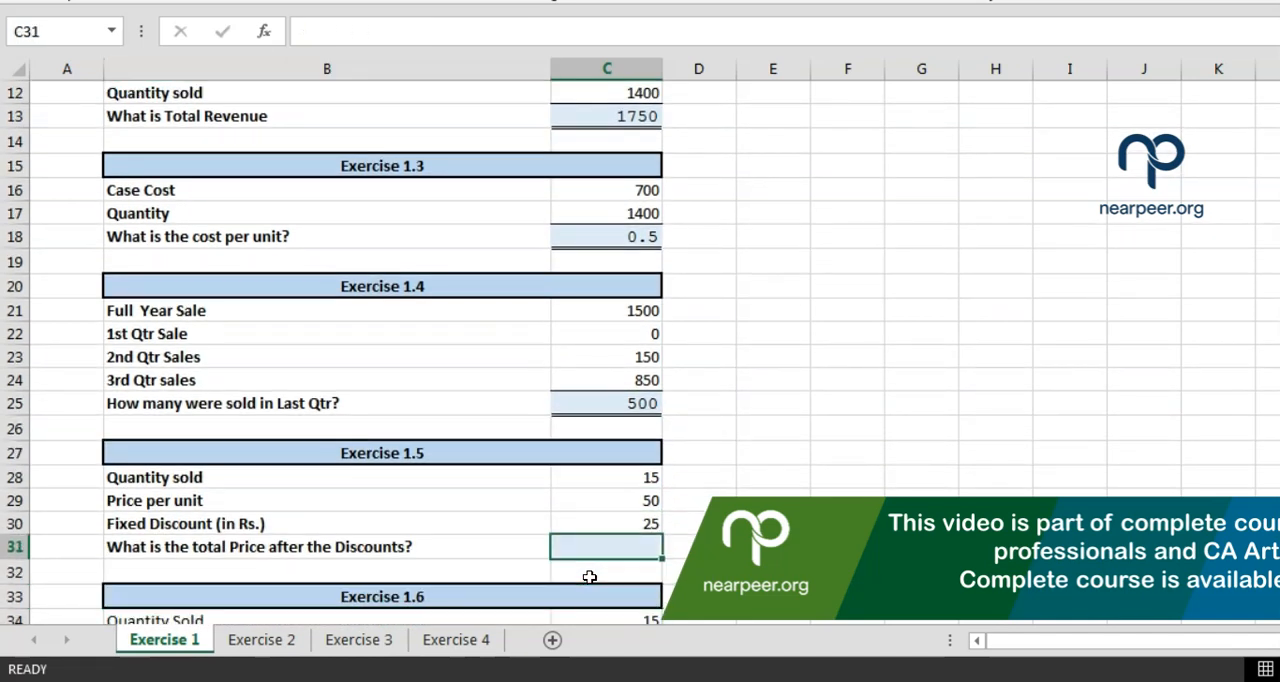
pyautogui.click(361, 479)
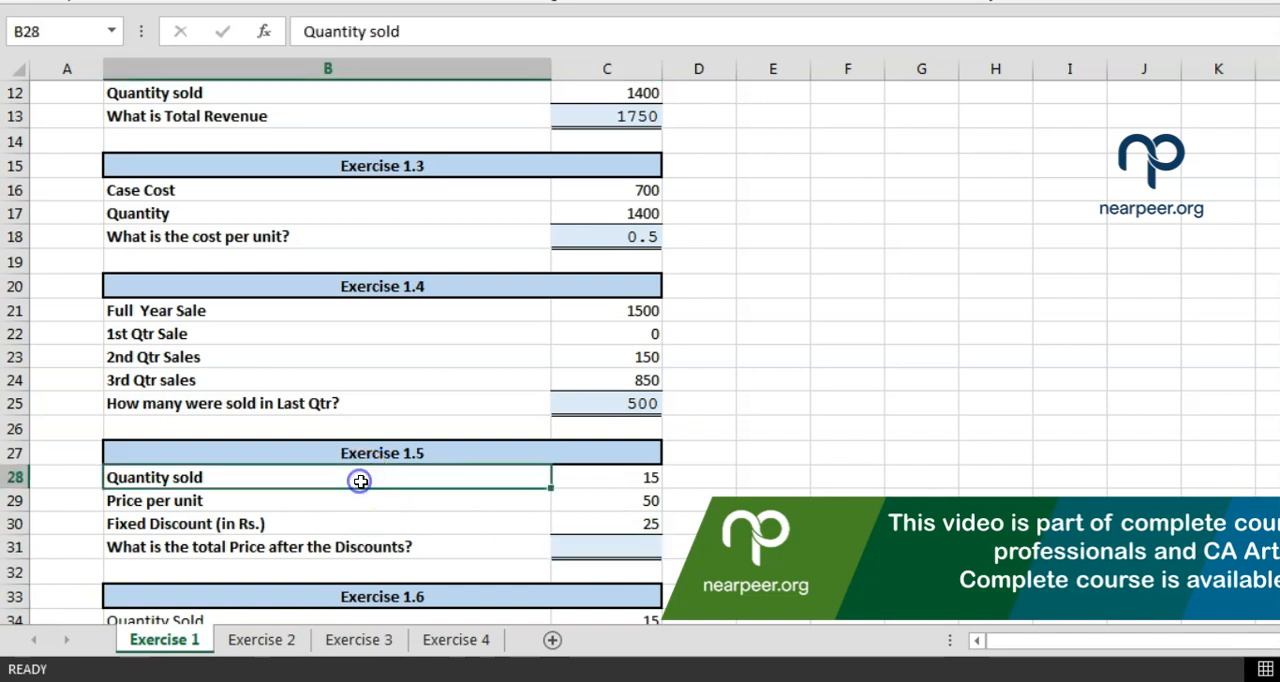
pyautogui.press('Right')
pyautogui.press('Right')
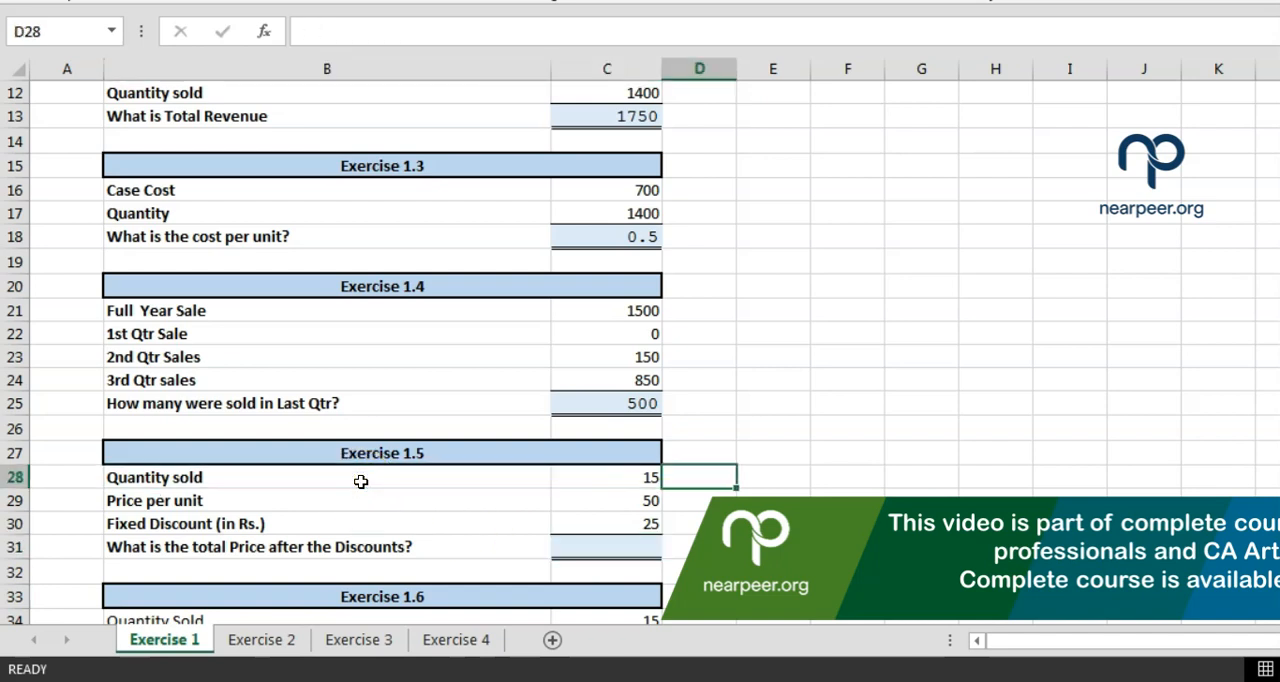
pyautogui.press('Left')
pyautogui.press('Down')
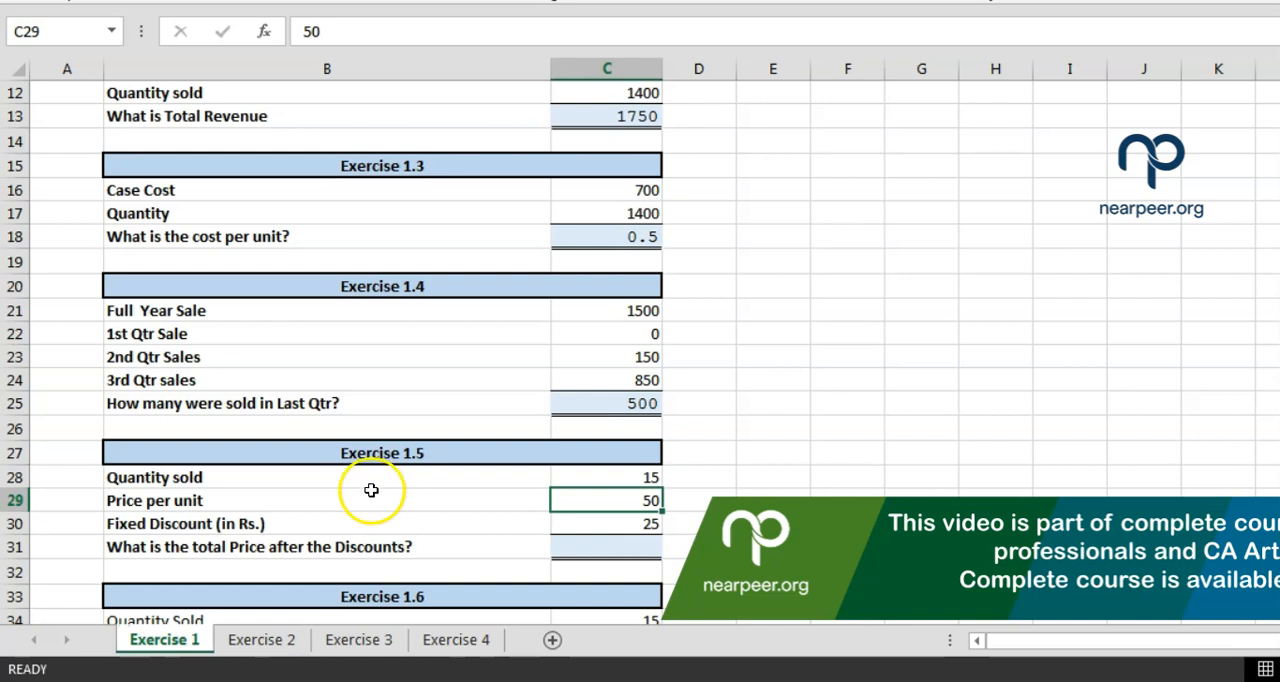
pyautogui.click(686, 506)
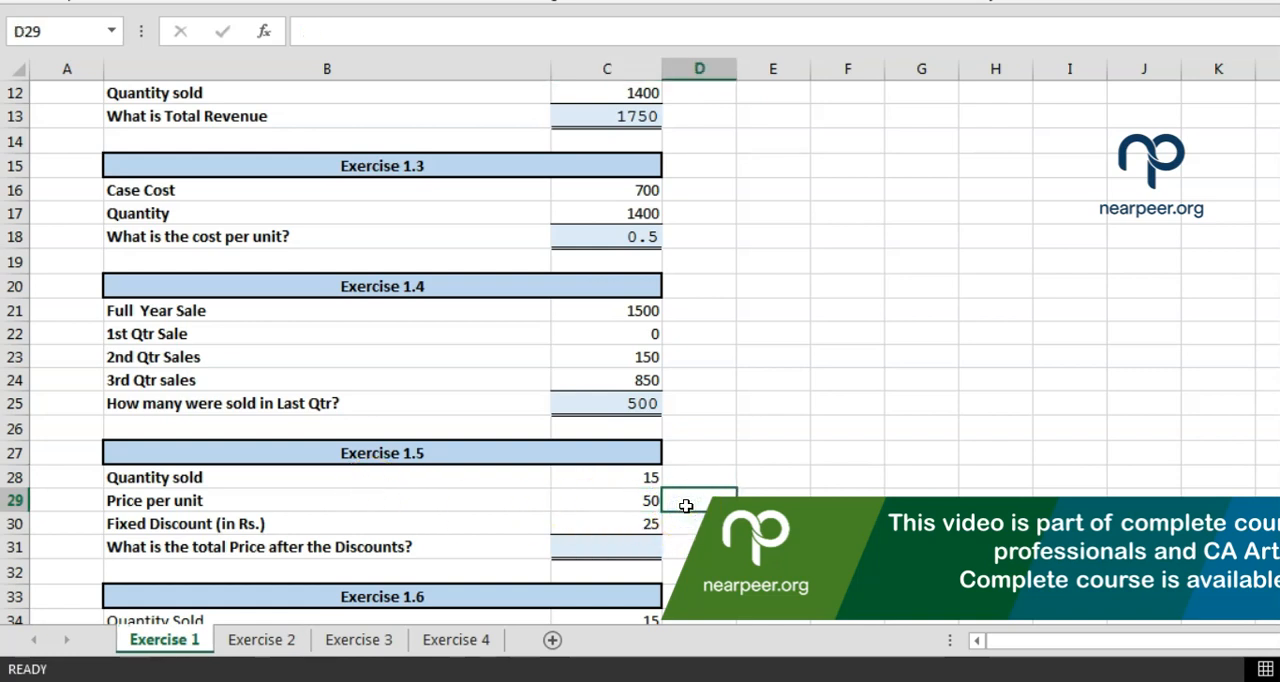
pyautogui.press('Left')
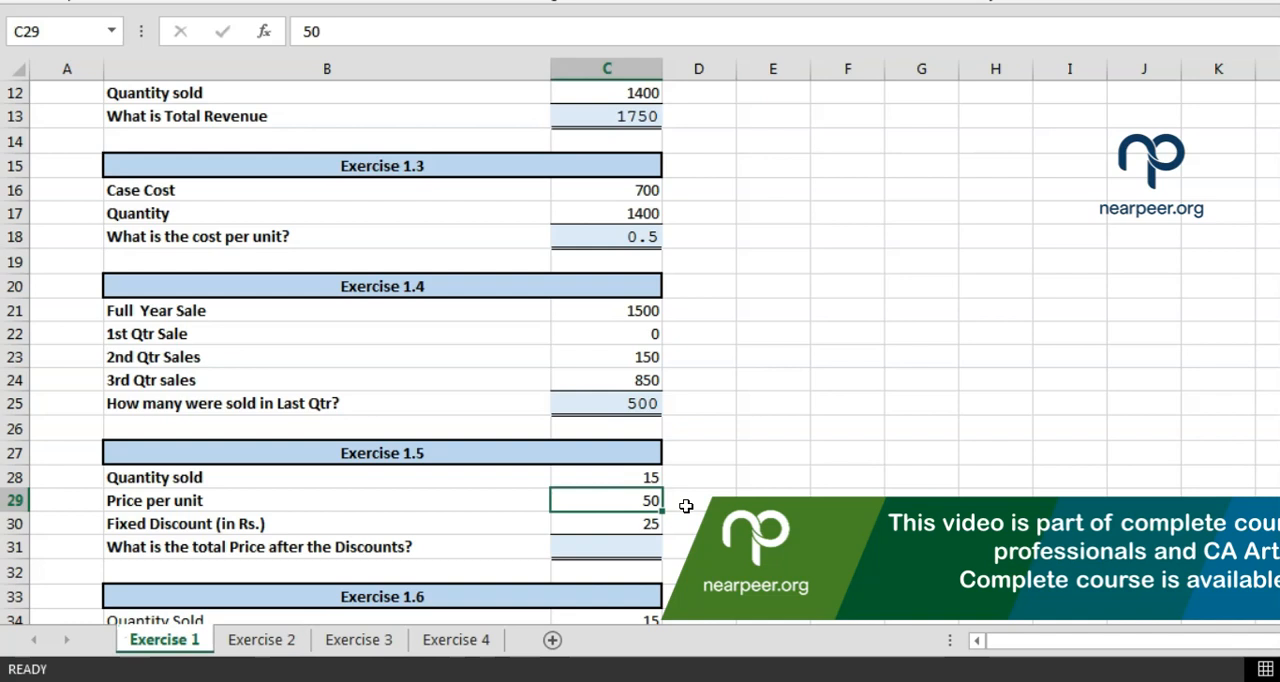
pyautogui.hotkey('shift', 'Up')
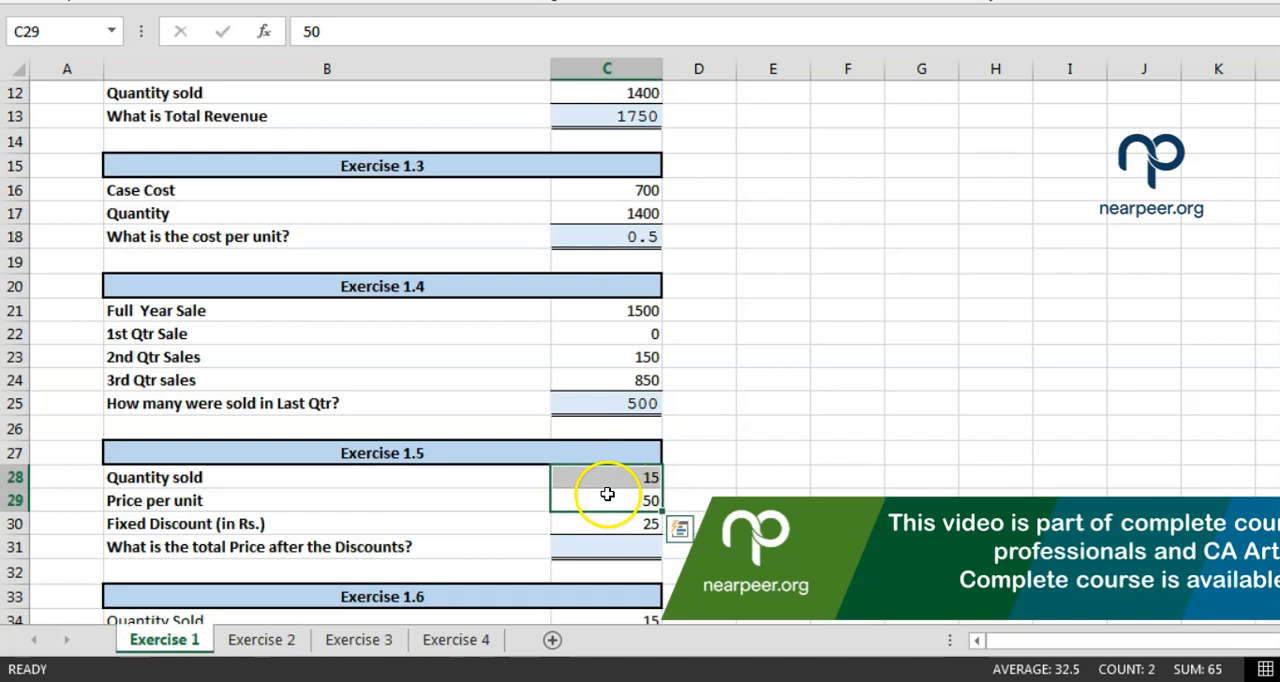
pyautogui.click(520, 502)
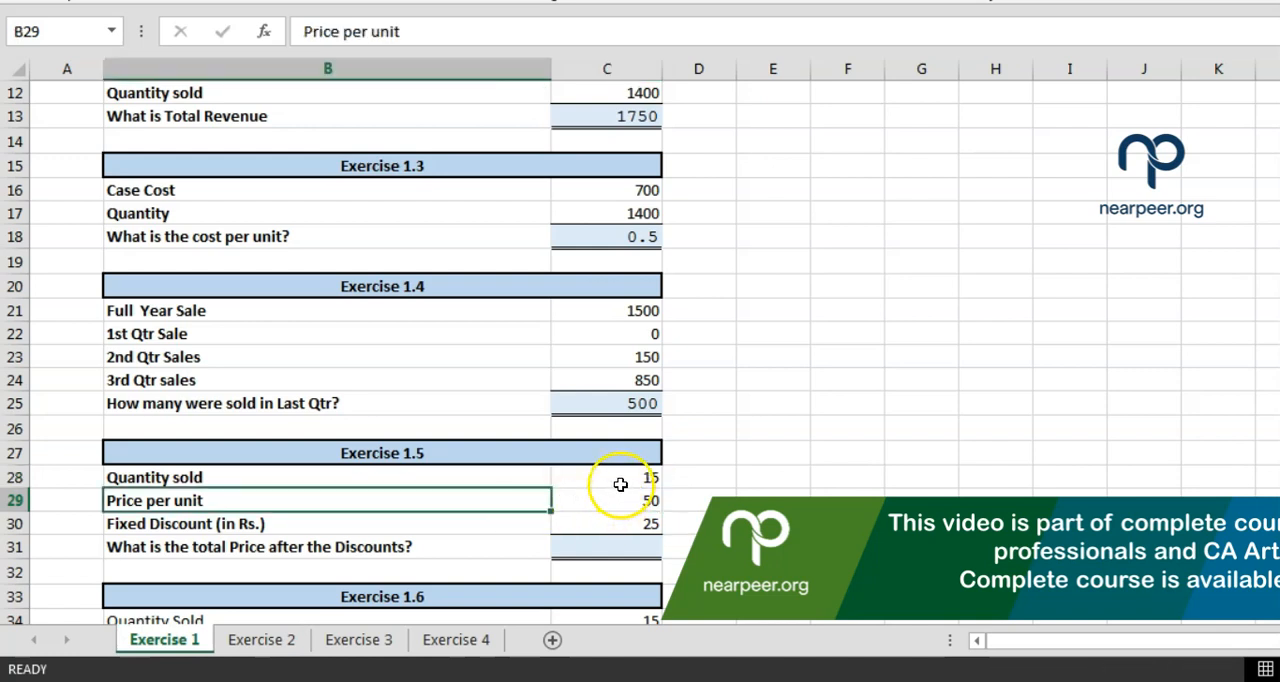
pyautogui.click(614, 496)
pyautogui.click(613, 479)
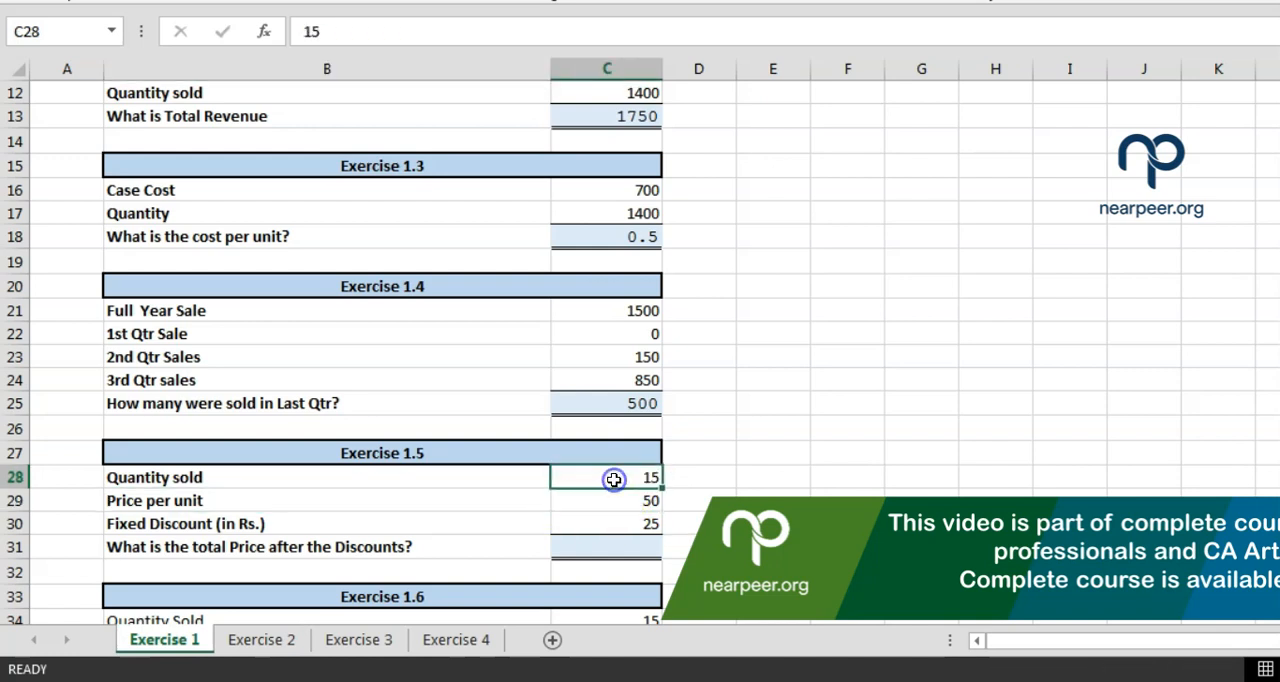
pyautogui.press('Down')
pyautogui.press('Down')
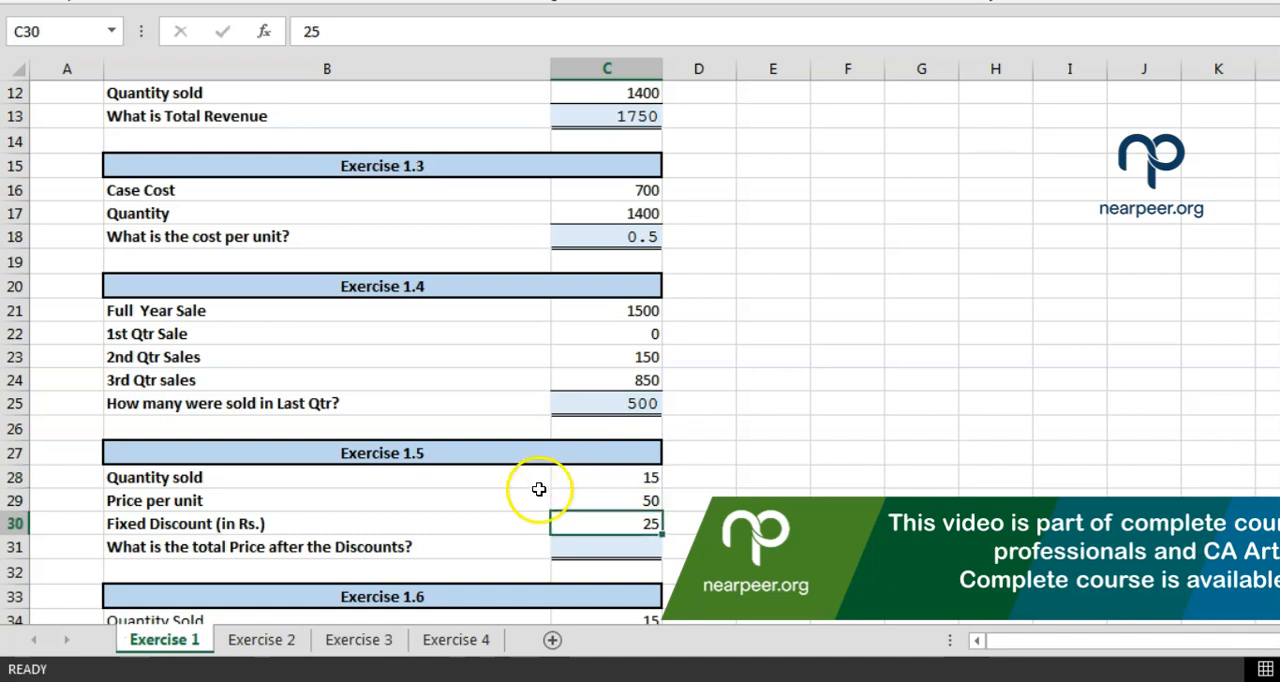
pyautogui.click(385, 531)
pyautogui.click(588, 514)
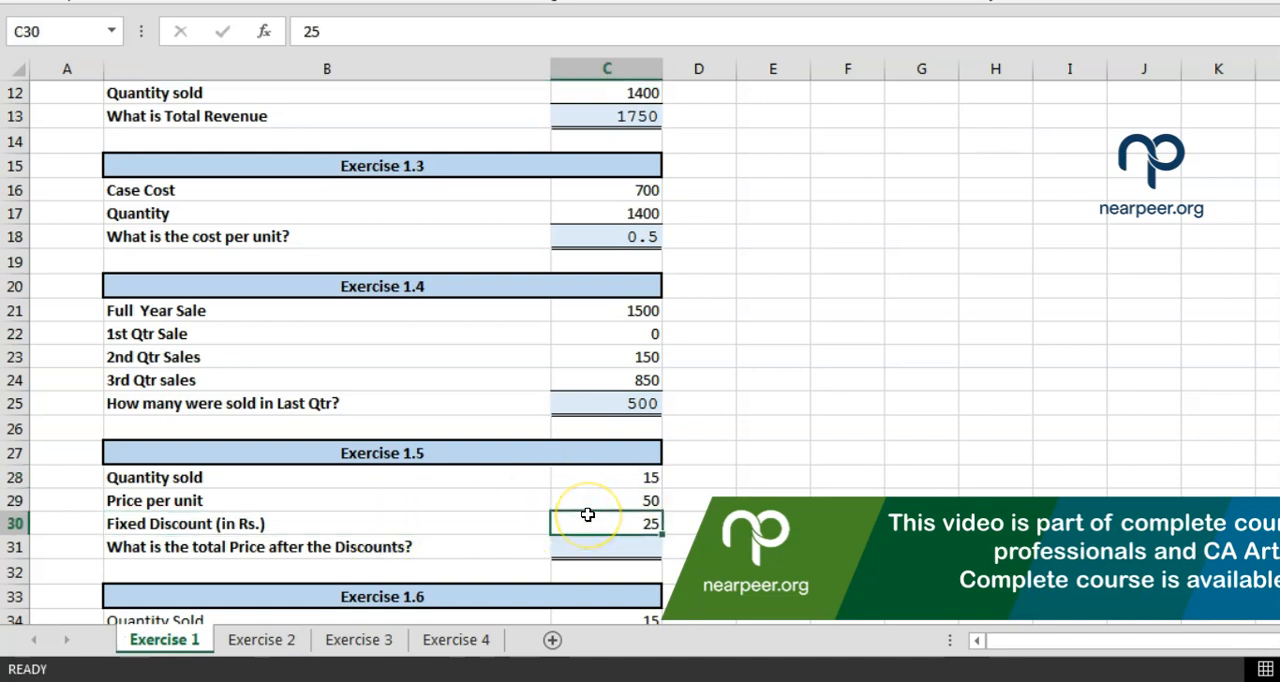
pyautogui.click(583, 478)
pyautogui.doubleClick(587, 499)
pyautogui.click(603, 523)
# Calculate the total price after the discount for Exercise 1.5 in C31 with the cell-reference formula =C28*C29-C30
pyautogui.click(616, 548)
pyautogui.write('=')
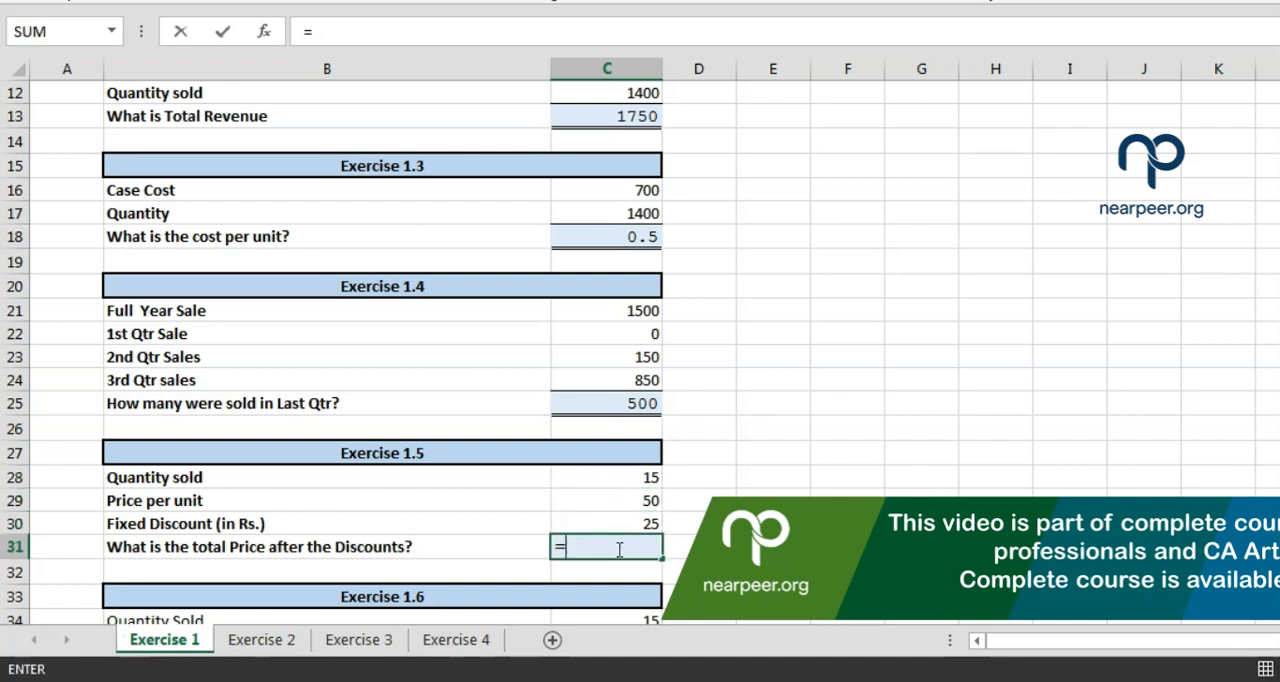
pyautogui.click(585, 481)
pyautogui.write('*')
pyautogui.click(585, 510)
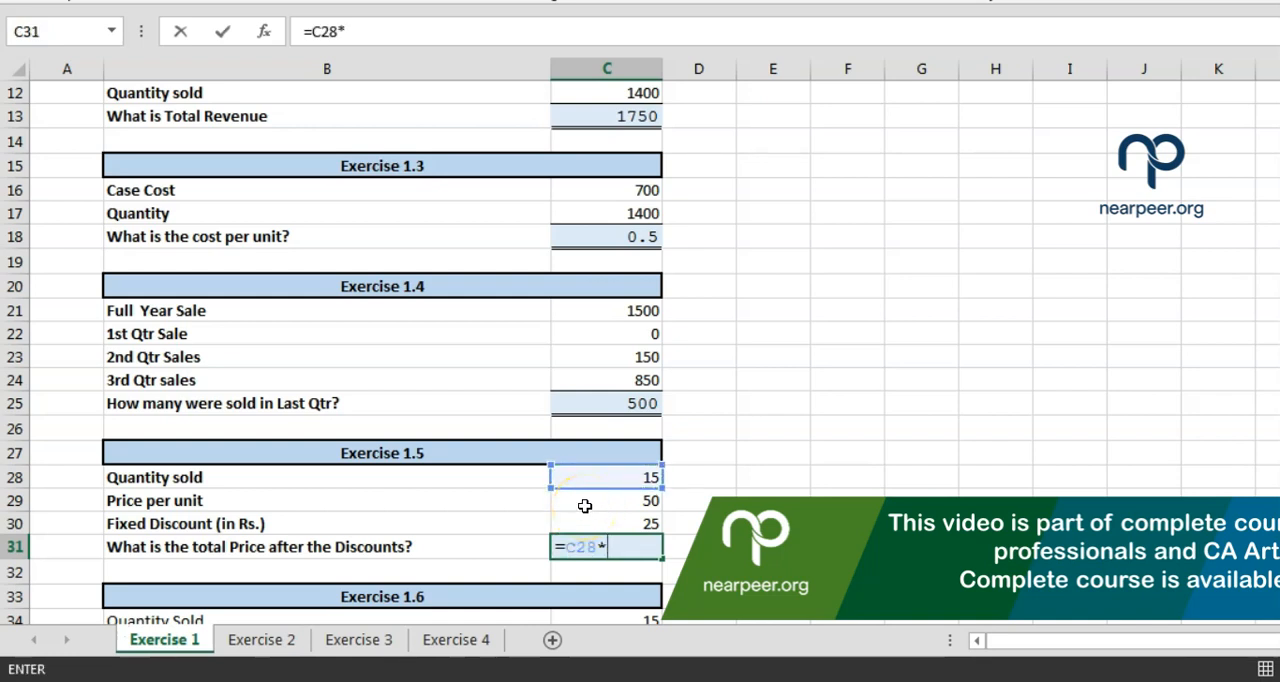
pyautogui.click(585, 506)
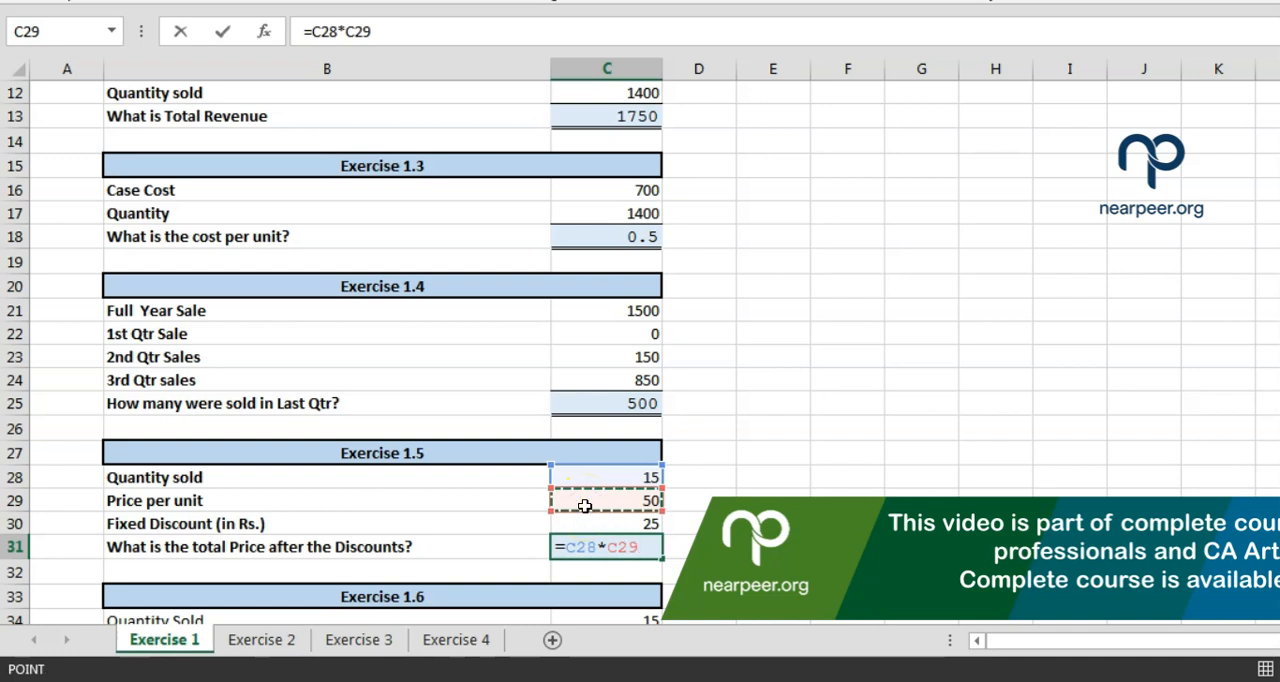
pyautogui.write('-')
pyautogui.click(583, 524)
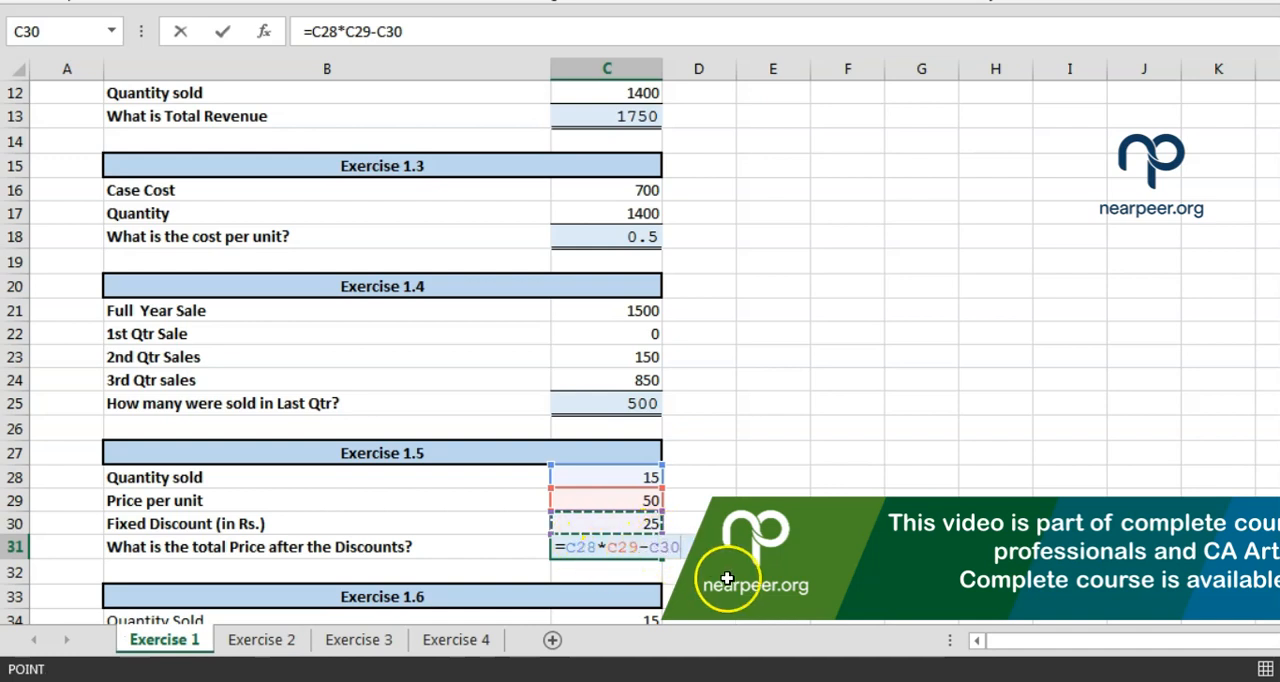
pyautogui.press('Return')
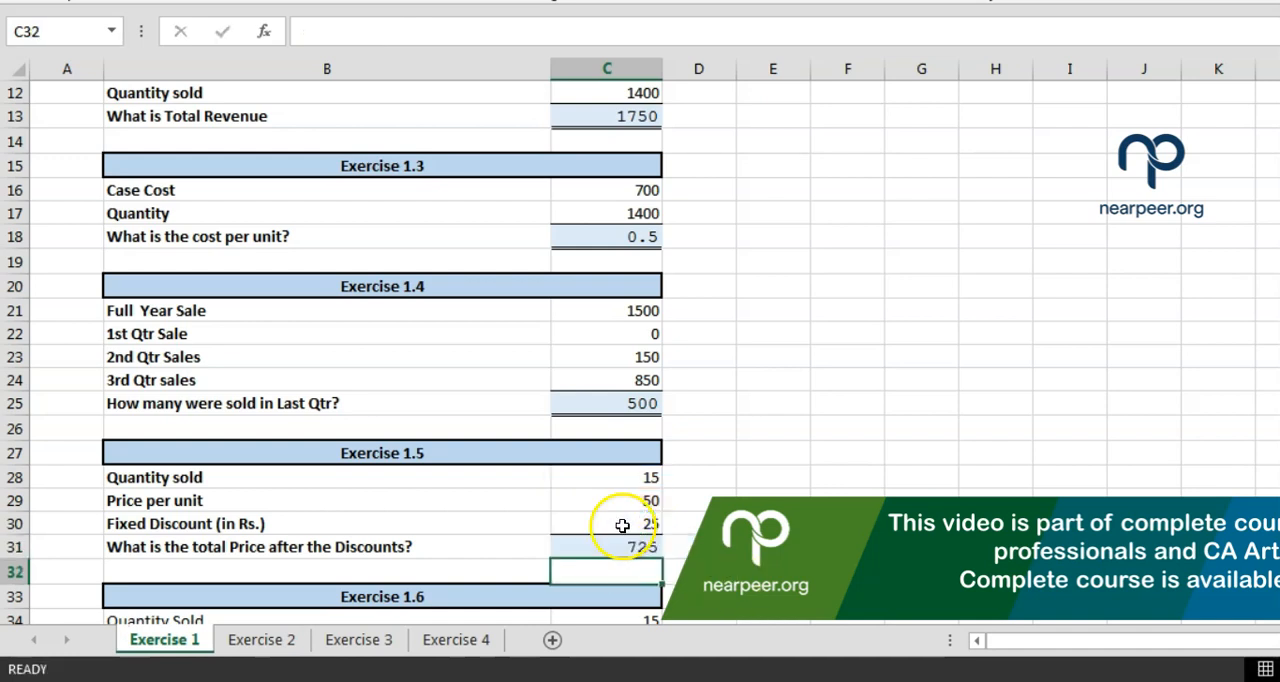
# Set the quantity sold for Exercise 1.5 in C28 to 10
pyautogui.click(624, 527)
pyautogui.press('Up')
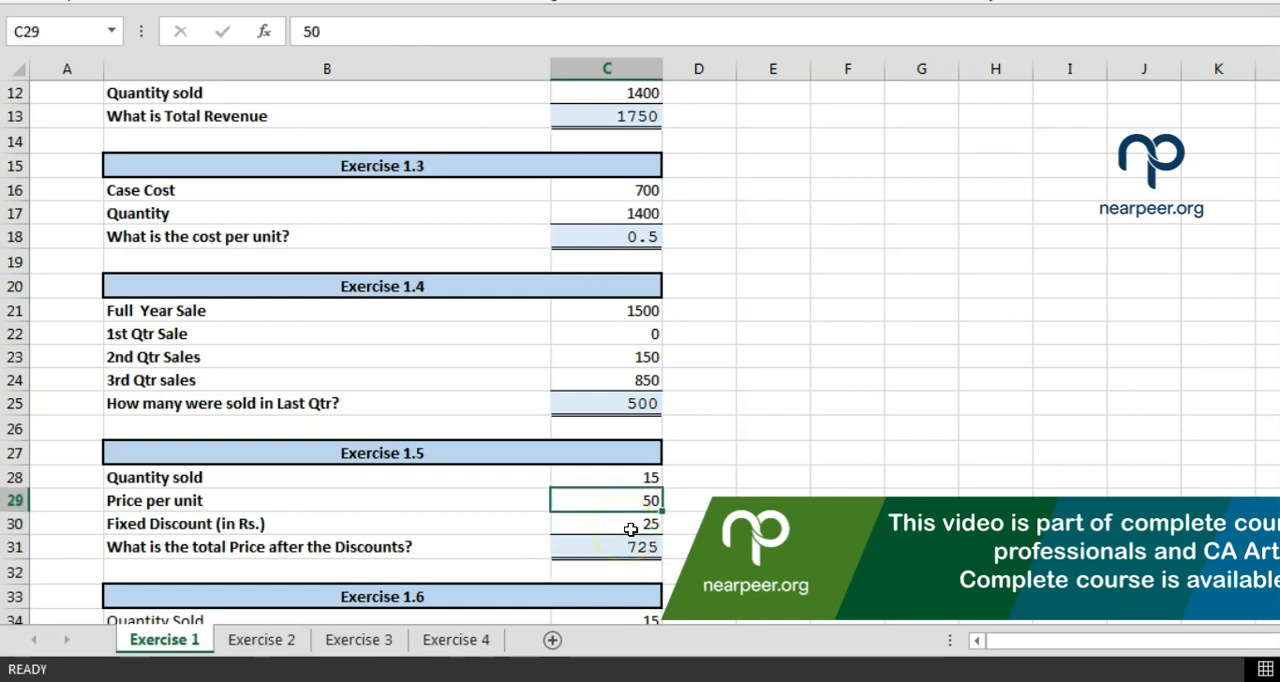
pyautogui.press('Up')
pyautogui.write('1')
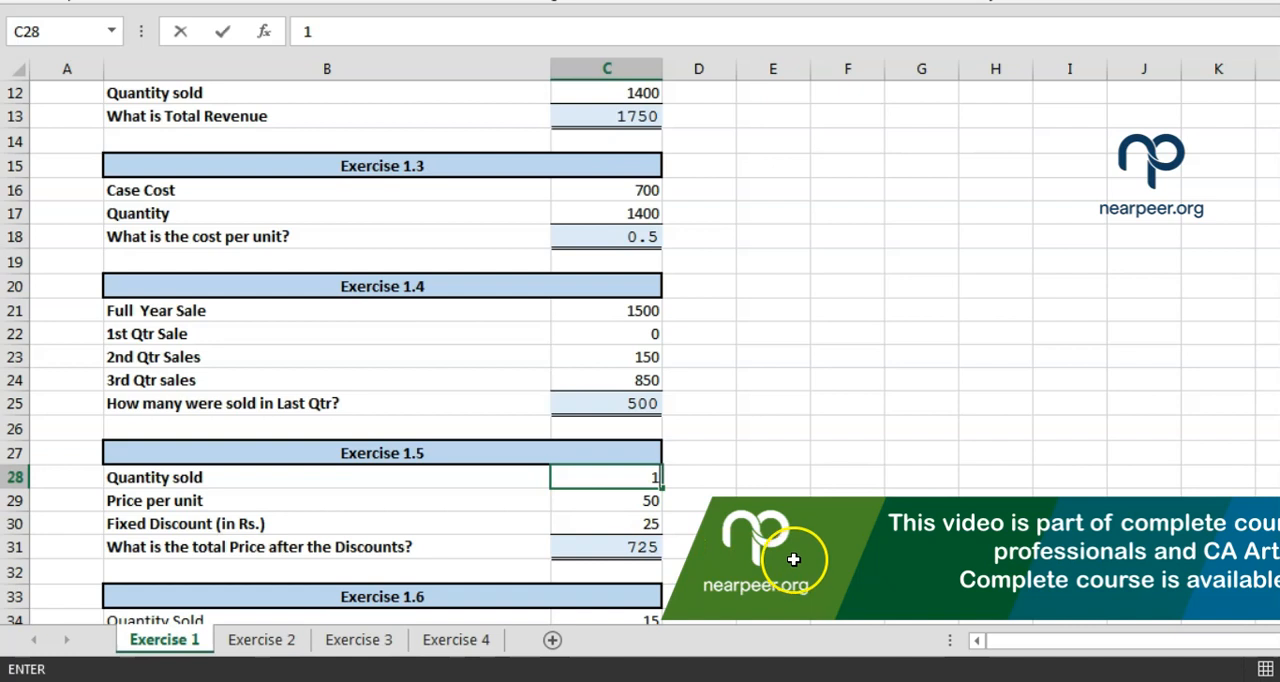
pyautogui.write('0')
pyautogui.press('Return')
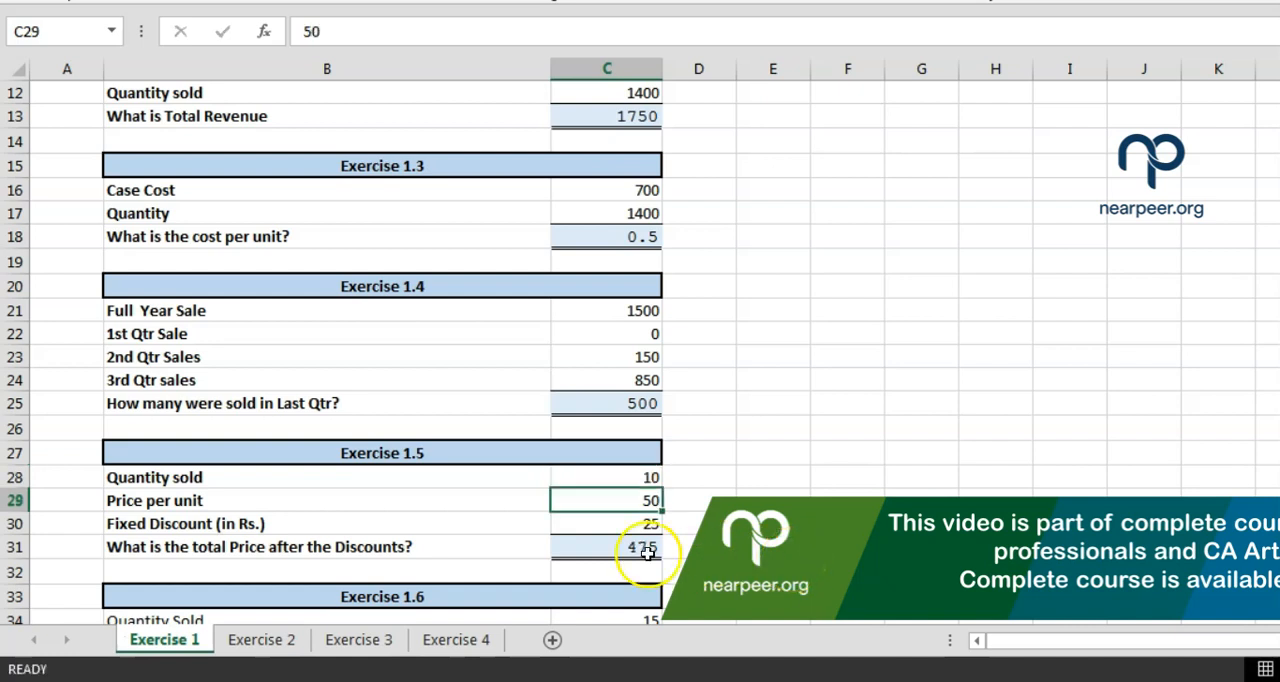
pyautogui.click(617, 480)
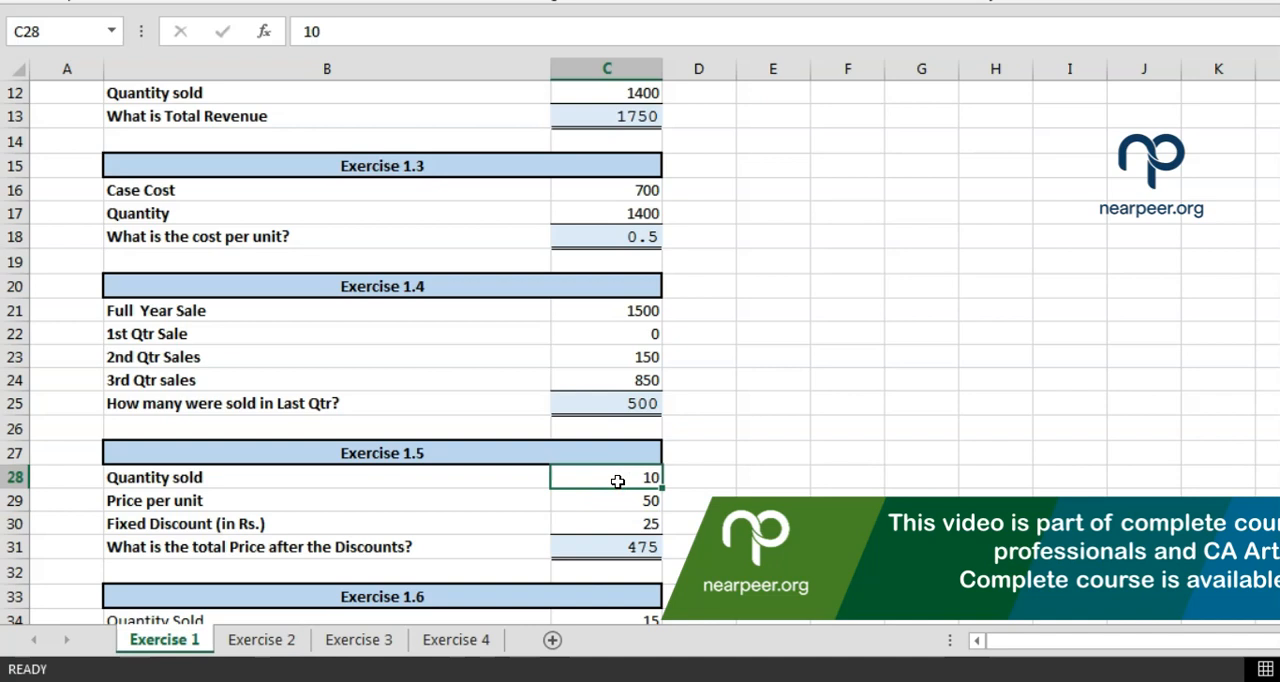
# Set the Exercise 1.5 quantity sold in C28 to 25 and the price per unit in C29 to 40
pyautogui.write('25')
pyautogui.press('Return')
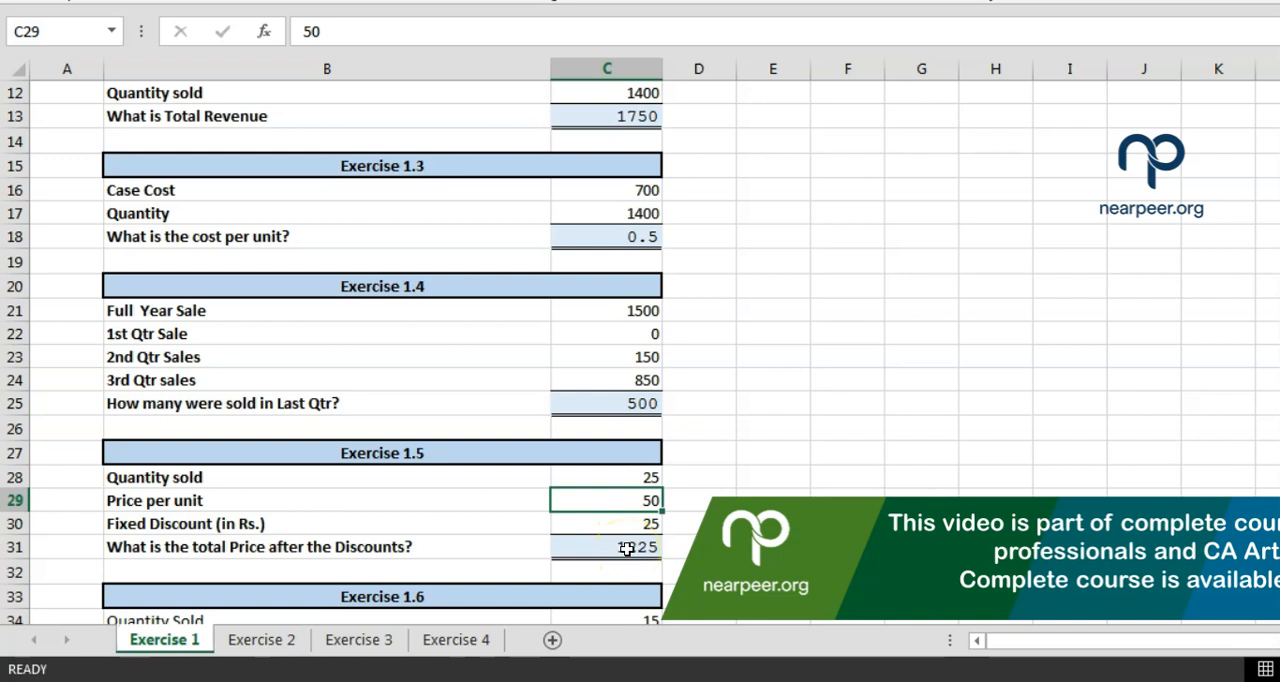
pyautogui.write('40')
pyautogui.press('Return')
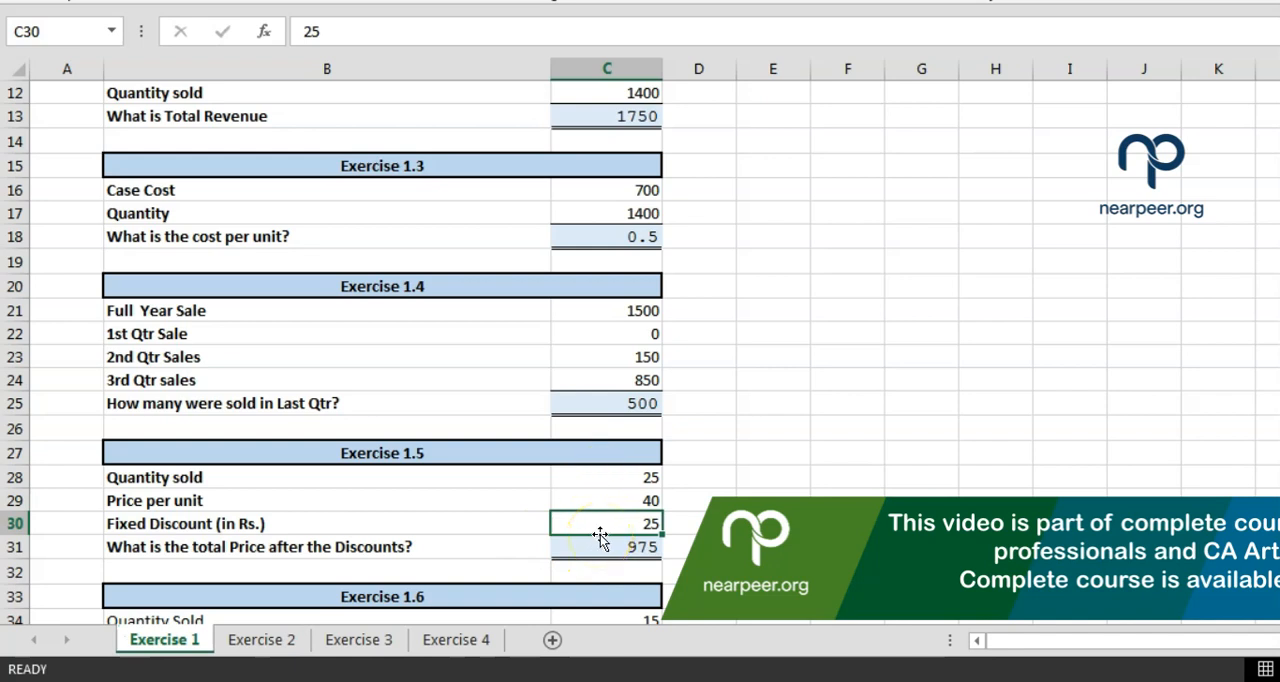
pyautogui.press('Down')
pyautogui.press('Down')
pyautogui.press('Down')
pyautogui.press('Down')
pyautogui.press('Down')
pyautogui.press('Down')
pyautogui.press('Down')
pyautogui.press('Down')
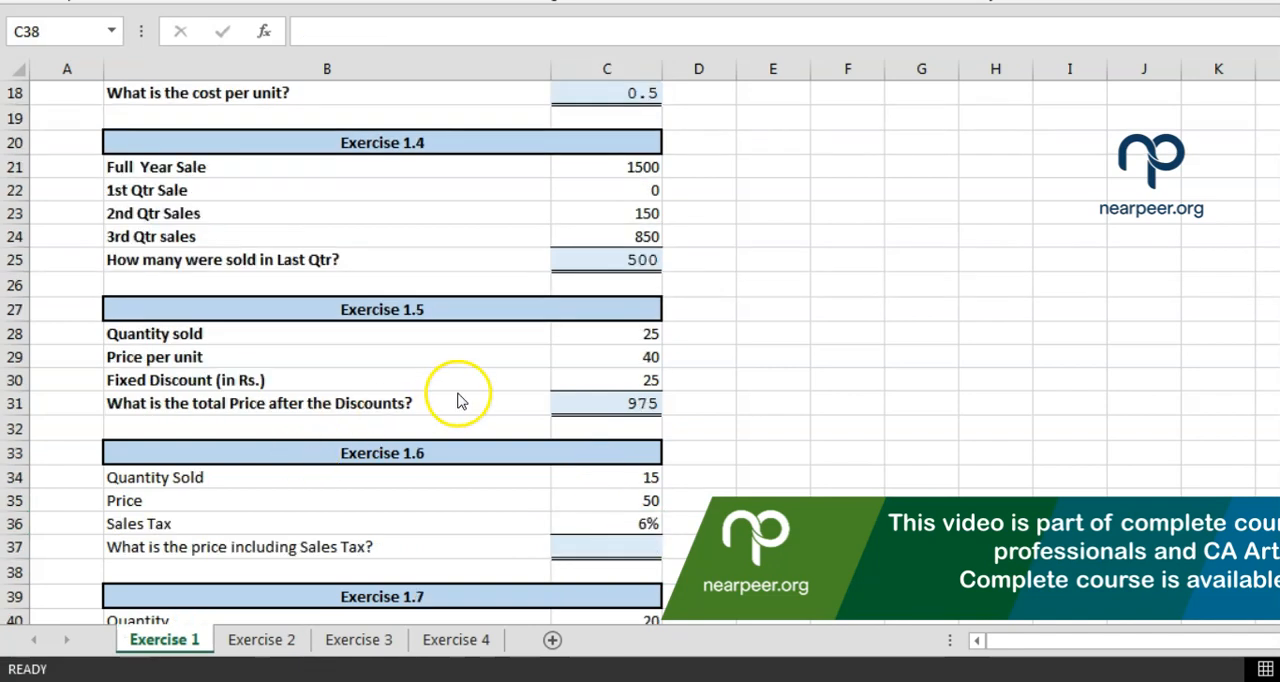
pyautogui.click(560, 394)
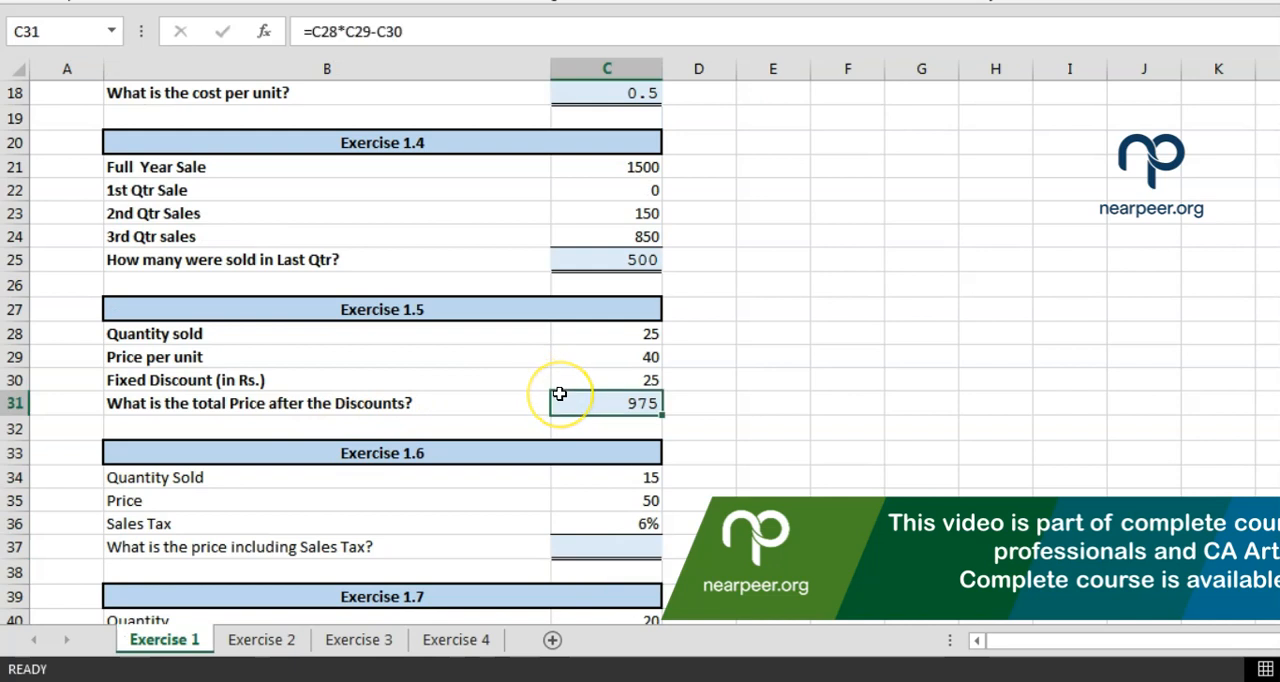
# Examine the quantity sold, price, sales tax and question of Exercise 1.6 in rows 34 to 37
pyautogui.press('Down')
pyautogui.press('Down')
pyautogui.press('Down')
pyautogui.press('Down')
pyautogui.press('Down')
pyautogui.press('Down')
pyautogui.press('Down')
pyautogui.press('Up')
pyautogui.press('Up')
pyautogui.press('Up')
pyautogui.press('Up')
pyautogui.press('Down')
pyautogui.press('Down')
pyautogui.press('Down')
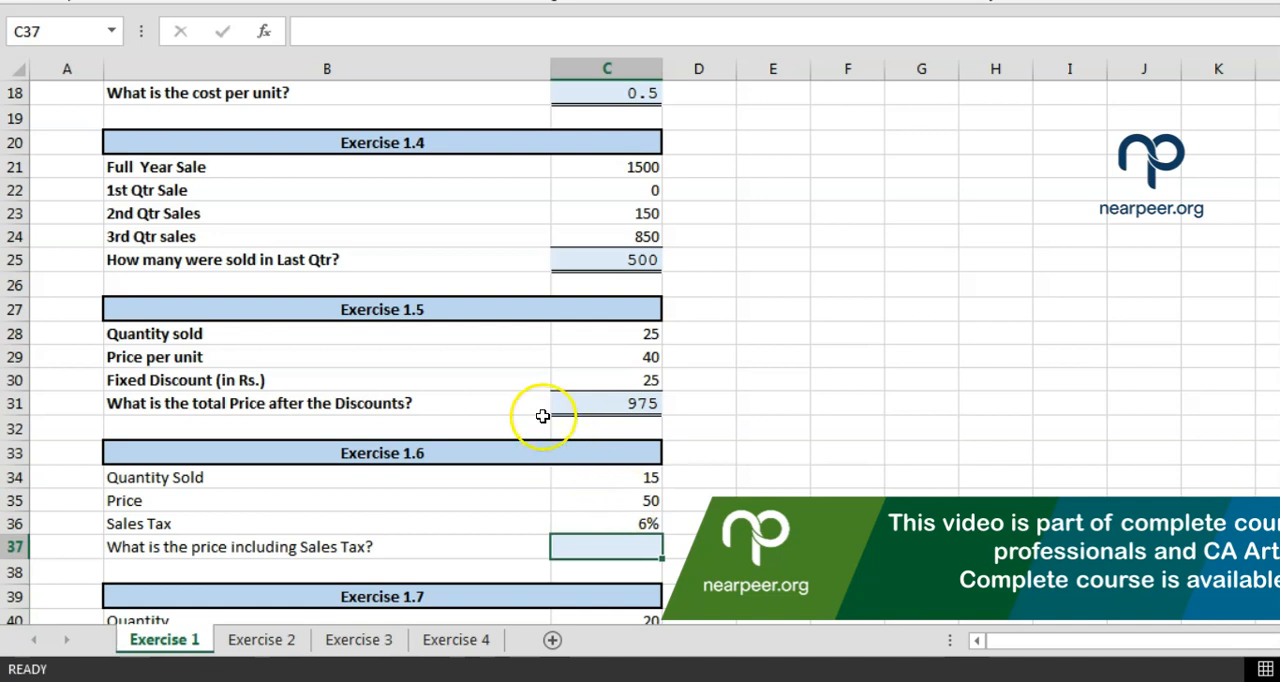
pyautogui.click(579, 485)
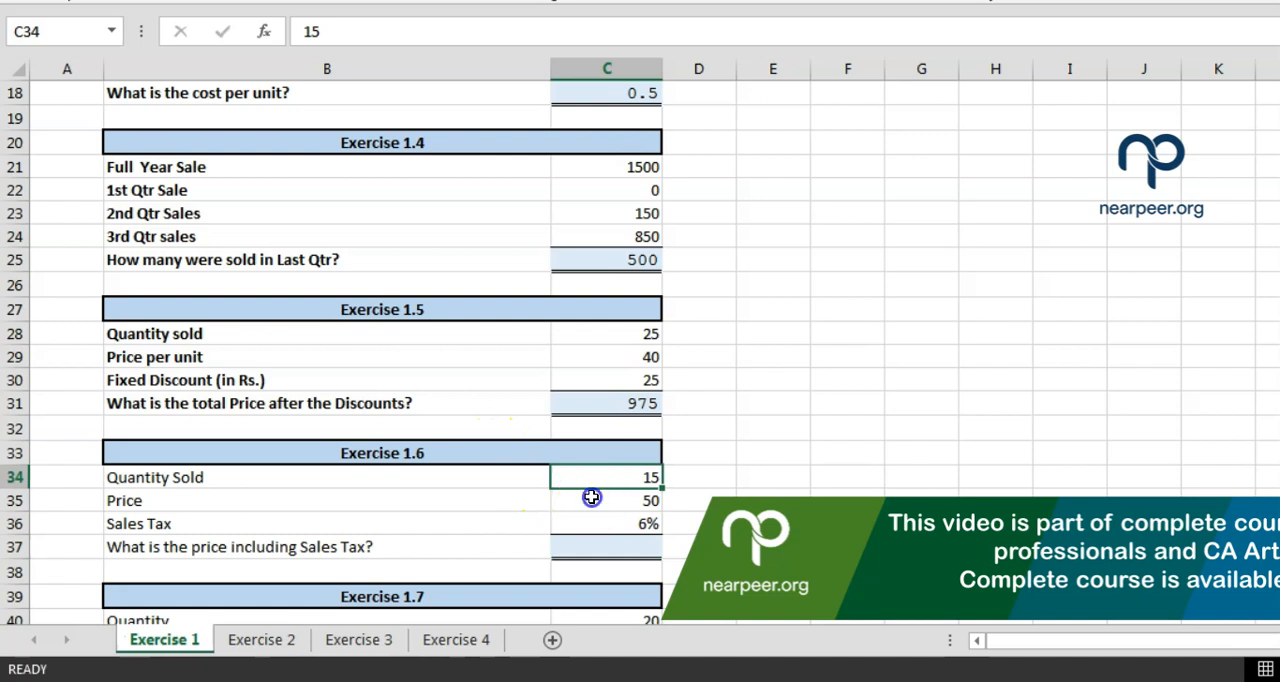
pyautogui.click(592, 498)
pyautogui.press('Up')
pyautogui.press('Down')
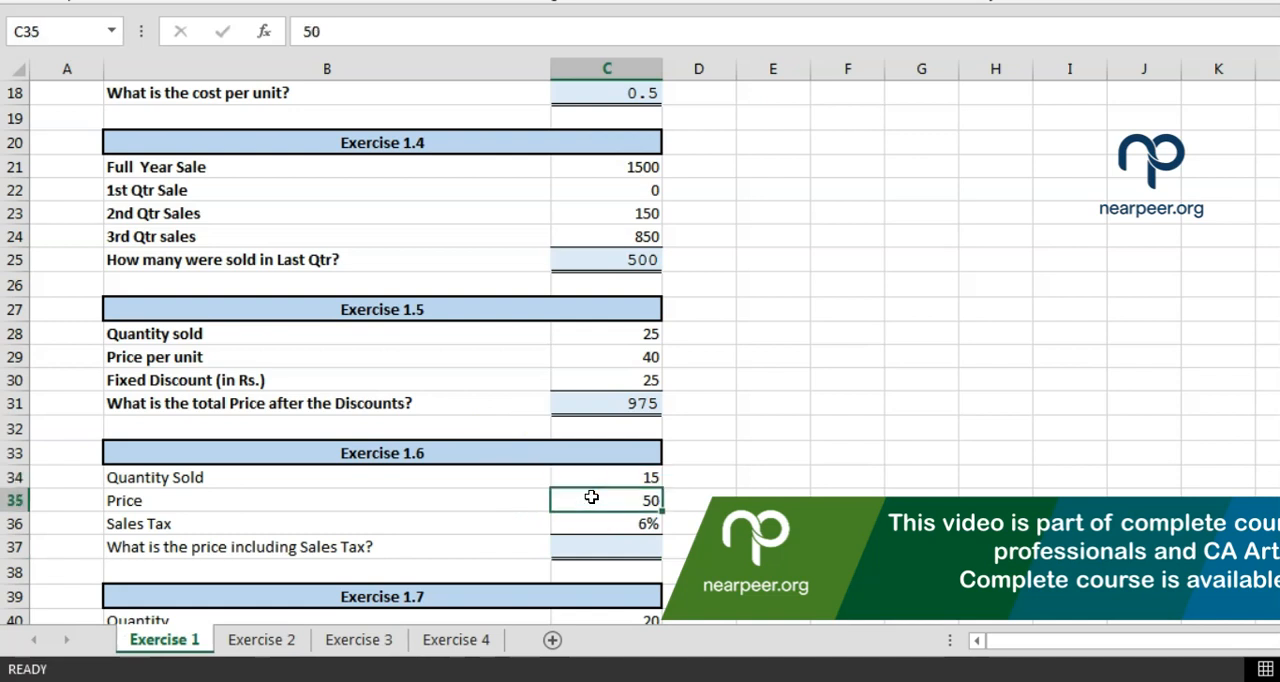
pyautogui.press('Down')
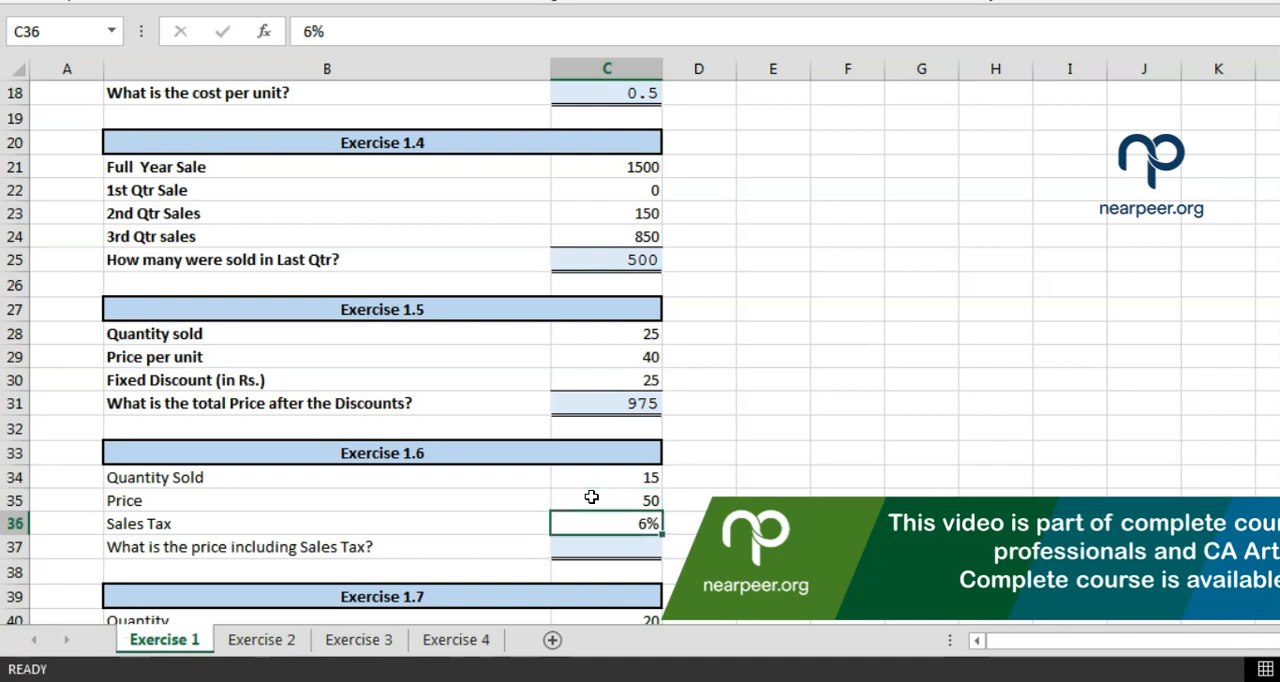
pyautogui.press('Down')
pyautogui.press('Left')
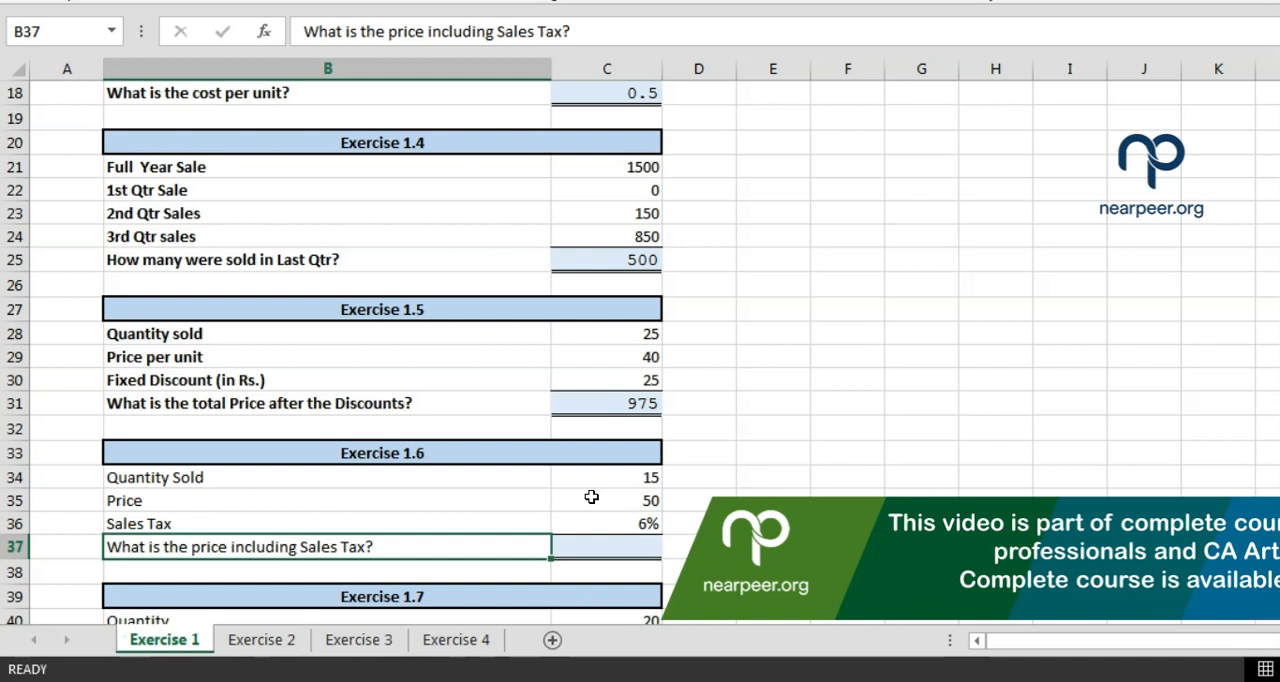
pyautogui.press('Right')
pyautogui.press('Right')
pyautogui.press('Right')
pyautogui.press('Up')
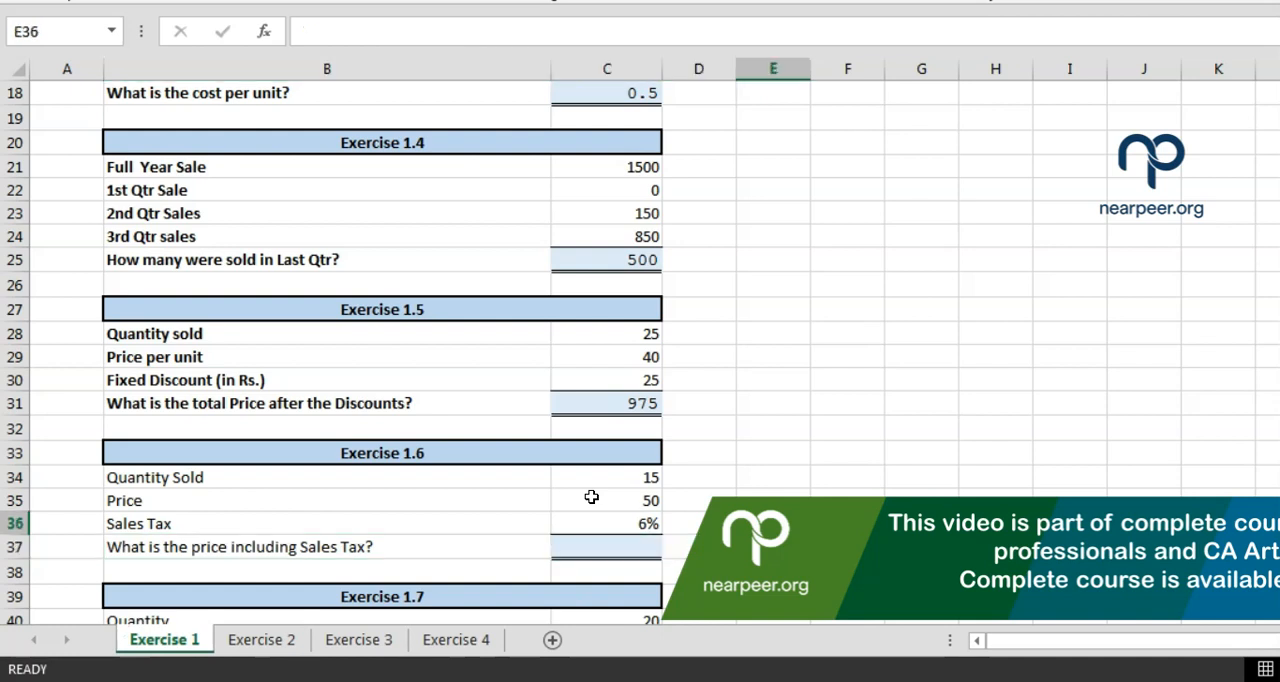
pyautogui.press('Up')
# Switch to Calculator, multiply 15 by 50, and move its window clear of the Exercise 1.6 rows
pyautogui.hotkey('alt', 'Tab')
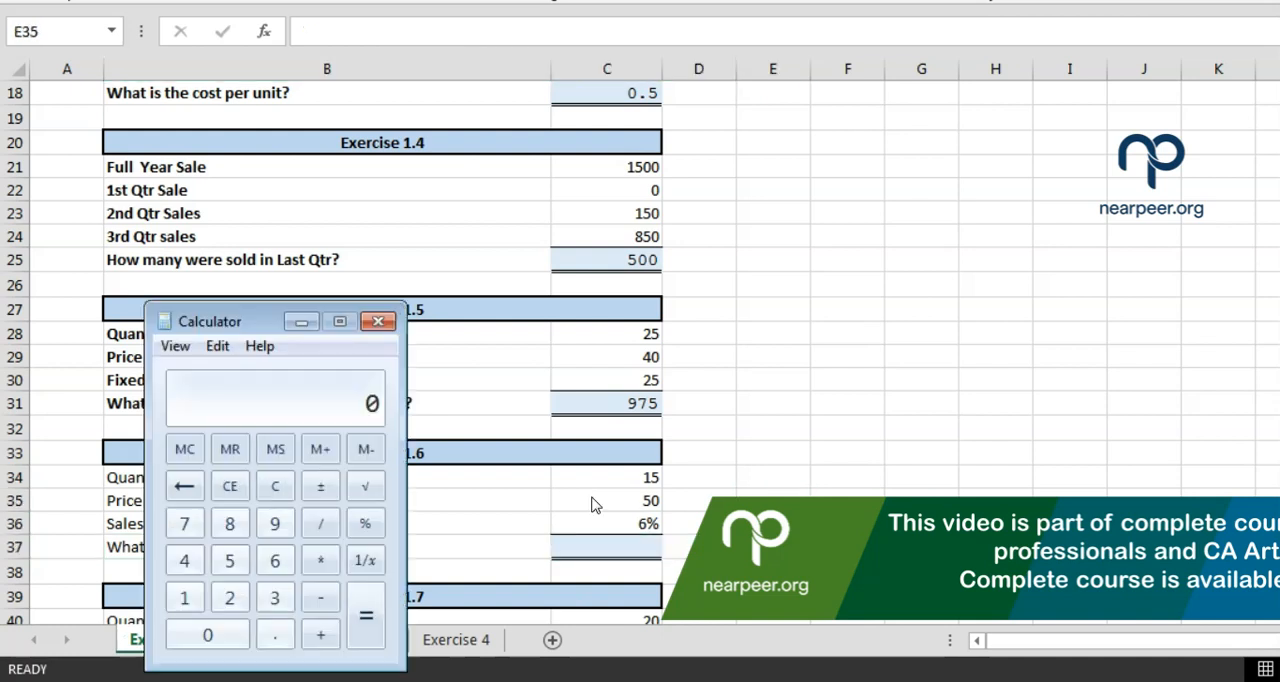
pyautogui.click(326, 376)
pyautogui.write('15*50')
pyautogui.press('Return')
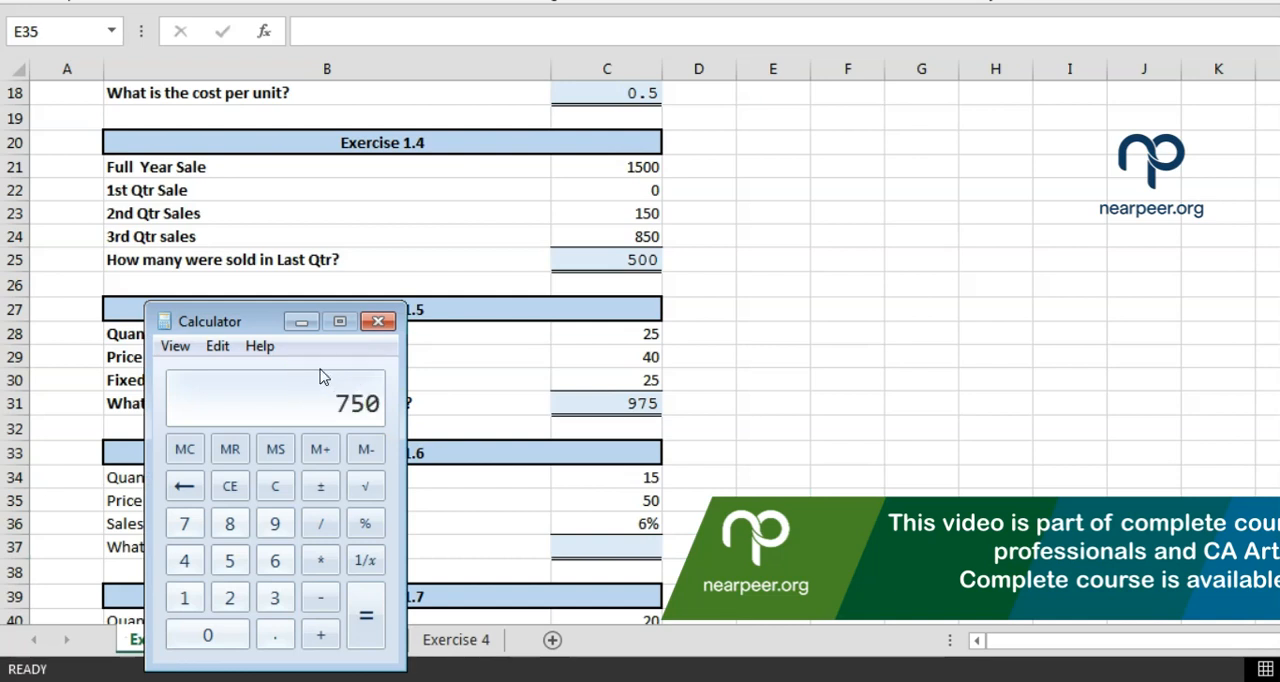
pyautogui.moveTo(252, 322); pyautogui.dragTo(252, 190)
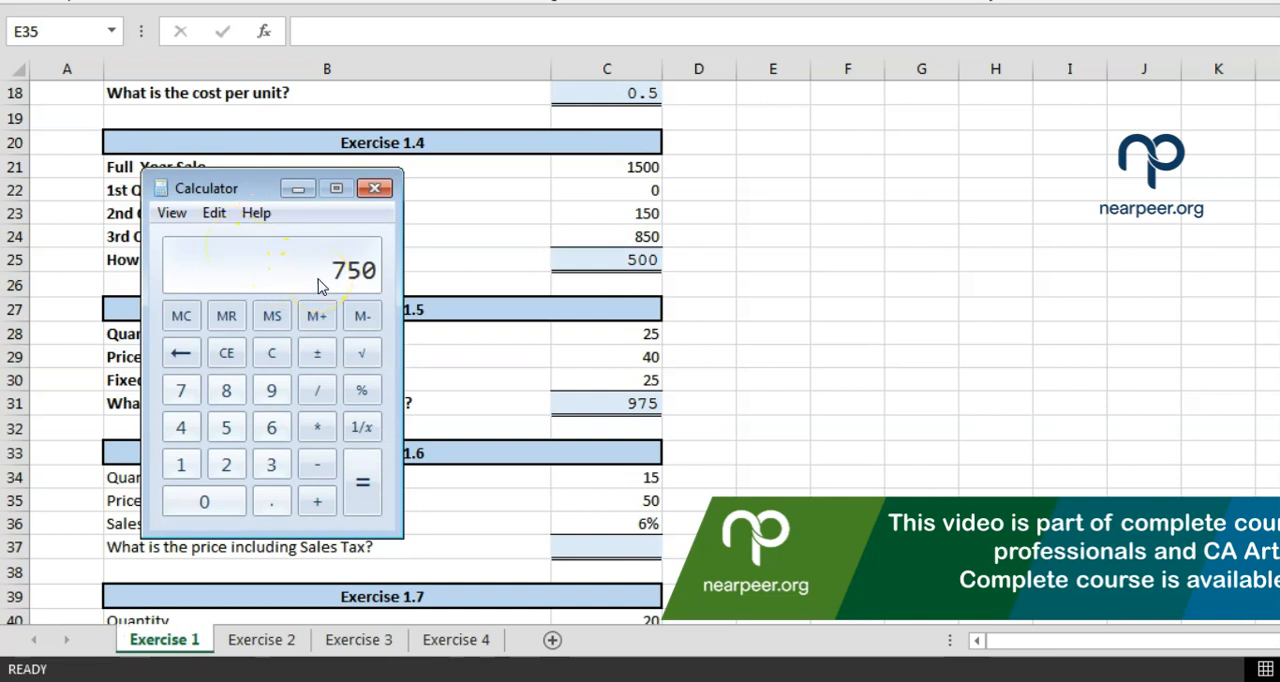
pyautogui.moveTo(262, 188); pyautogui.dragTo(584, 77)
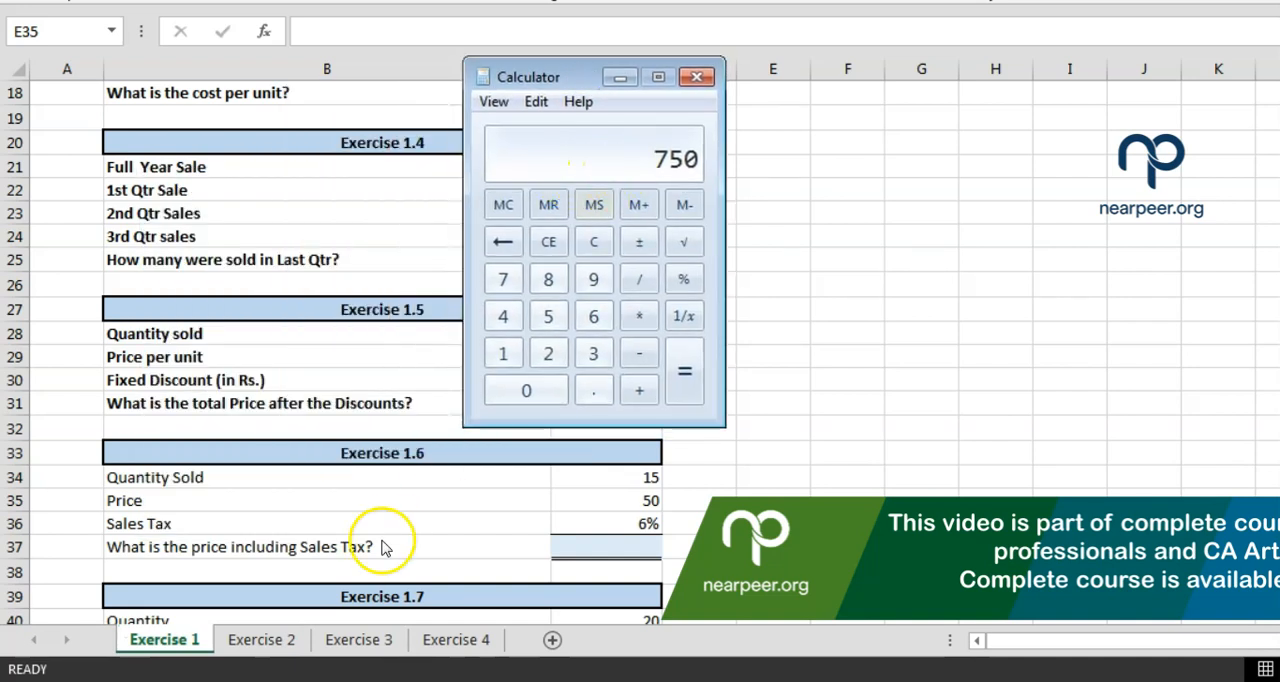
# Work out the sales tax by multiplying the product on the calculator by 0.06
pyautogui.press('*')
pyautogui.write('0.06')
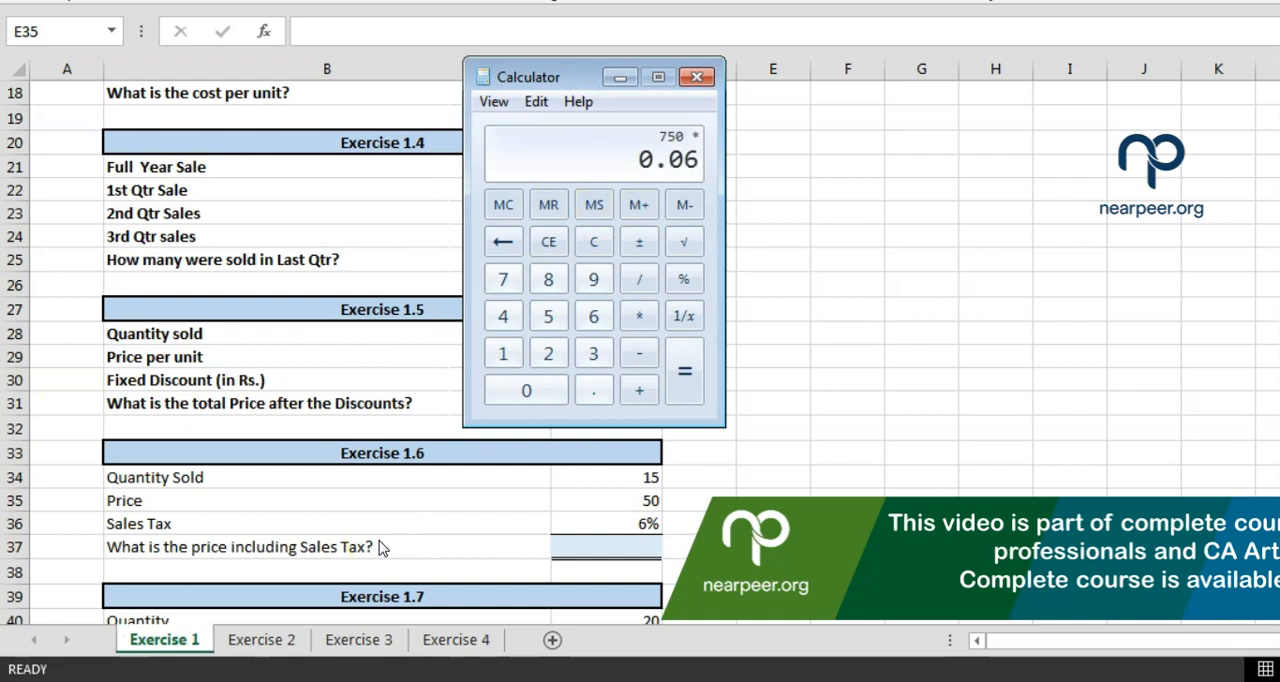
pyautogui.press('Return')
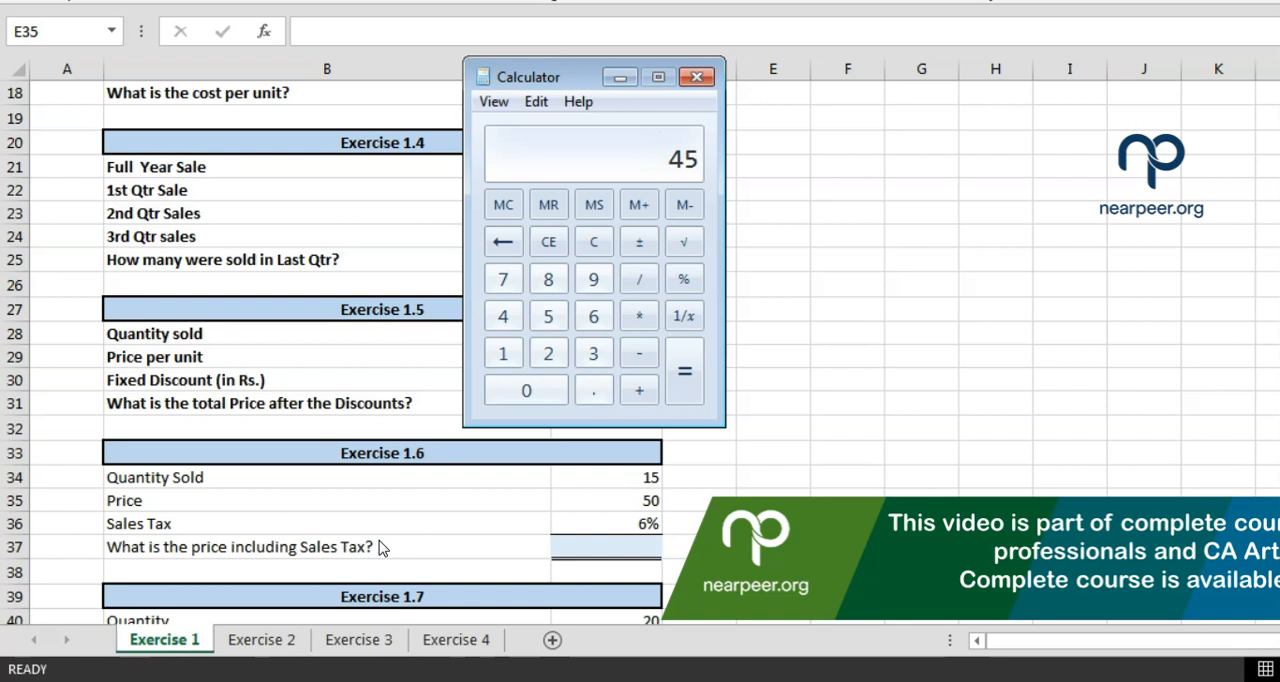
# Add 750 and 45 on the calculator to get the price including sales tax
pyautogui.write('750')
pyautogui.press('+')
pyautogui.write('7')
pyautogui.press('BackSpace')
pyautogui.write('45')
pyautogui.press('Return')
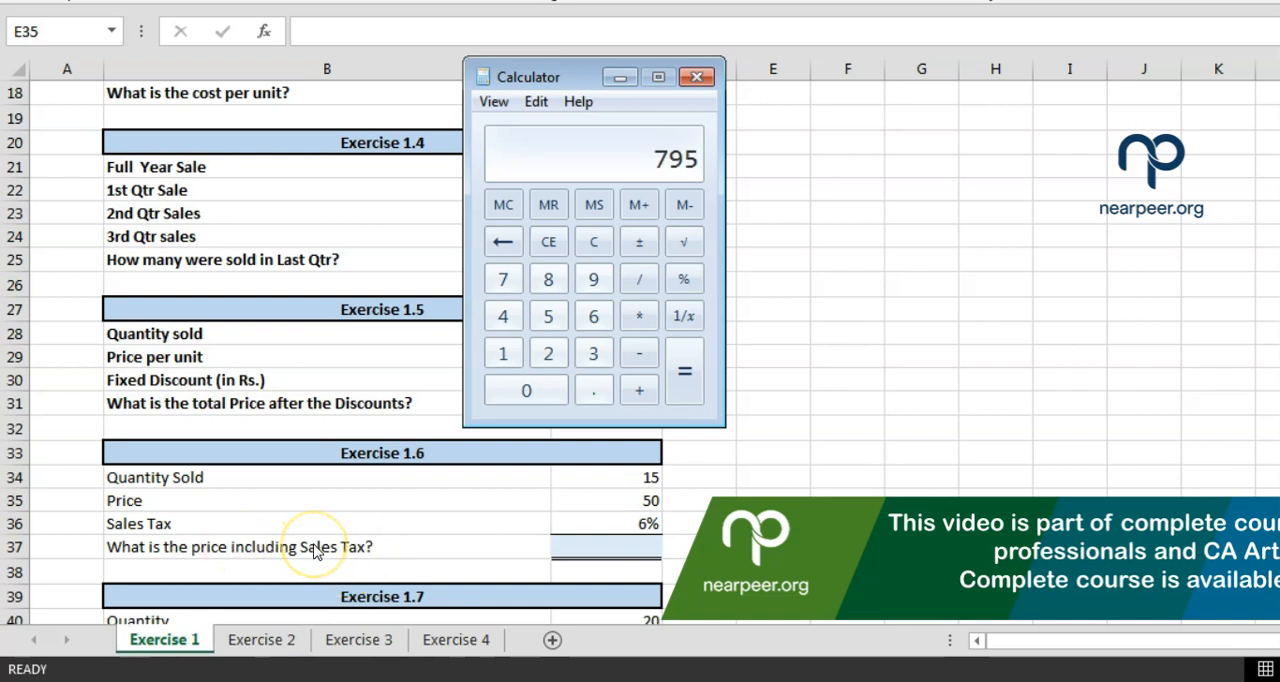
# Return to the Excel workbook and review the Exercise 1.6 quantity and price in C34:C35
pyautogui.click(567, 478)
pyautogui.click(567, 478)
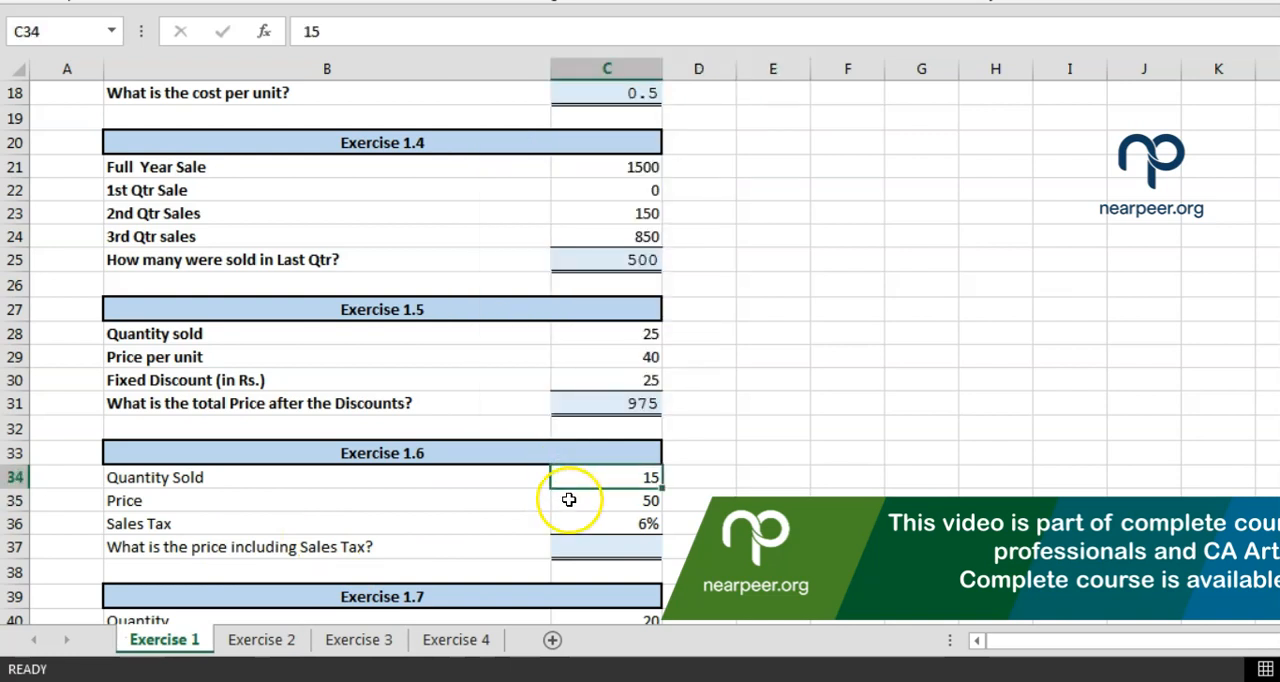
pyautogui.click(569, 500)
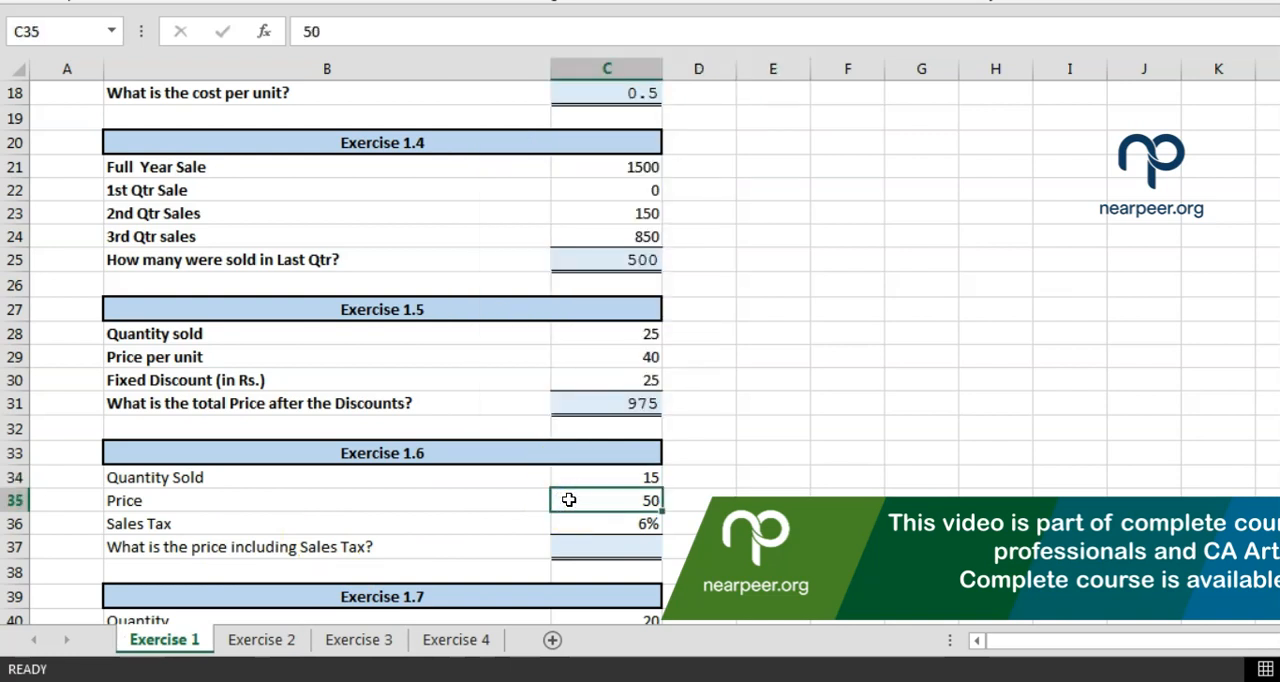
pyautogui.moveTo(570, 480); pyautogui.dragTo(570, 495)
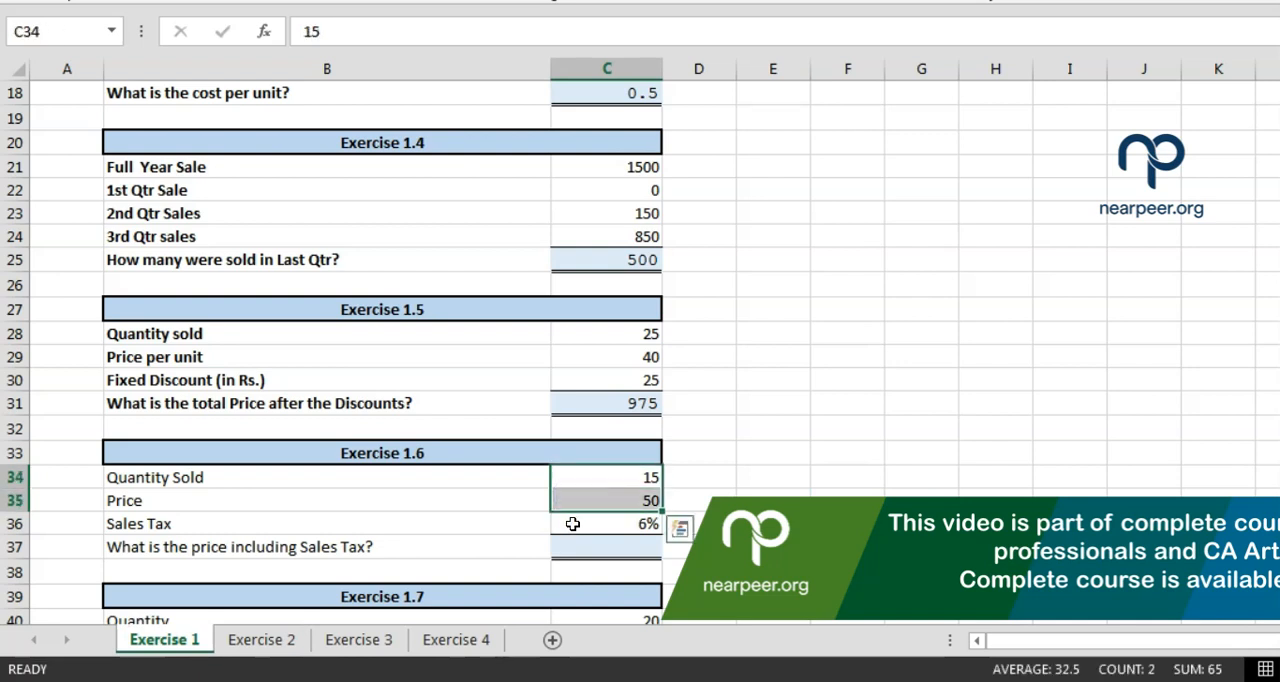
# Calculate the Exercise 1.6 price including sales tax in C37 with the cell-reference formula =C34*C35+C34*C35*C36
pyautogui.click(580, 538)
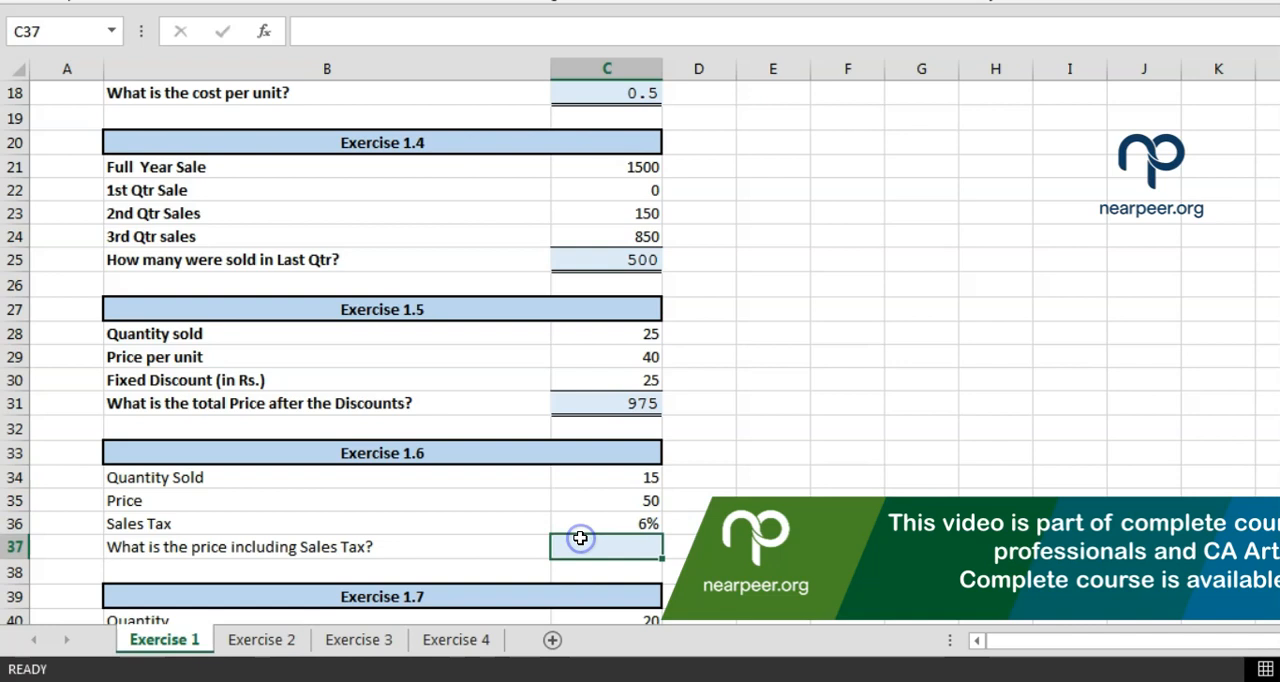
pyautogui.write('=')
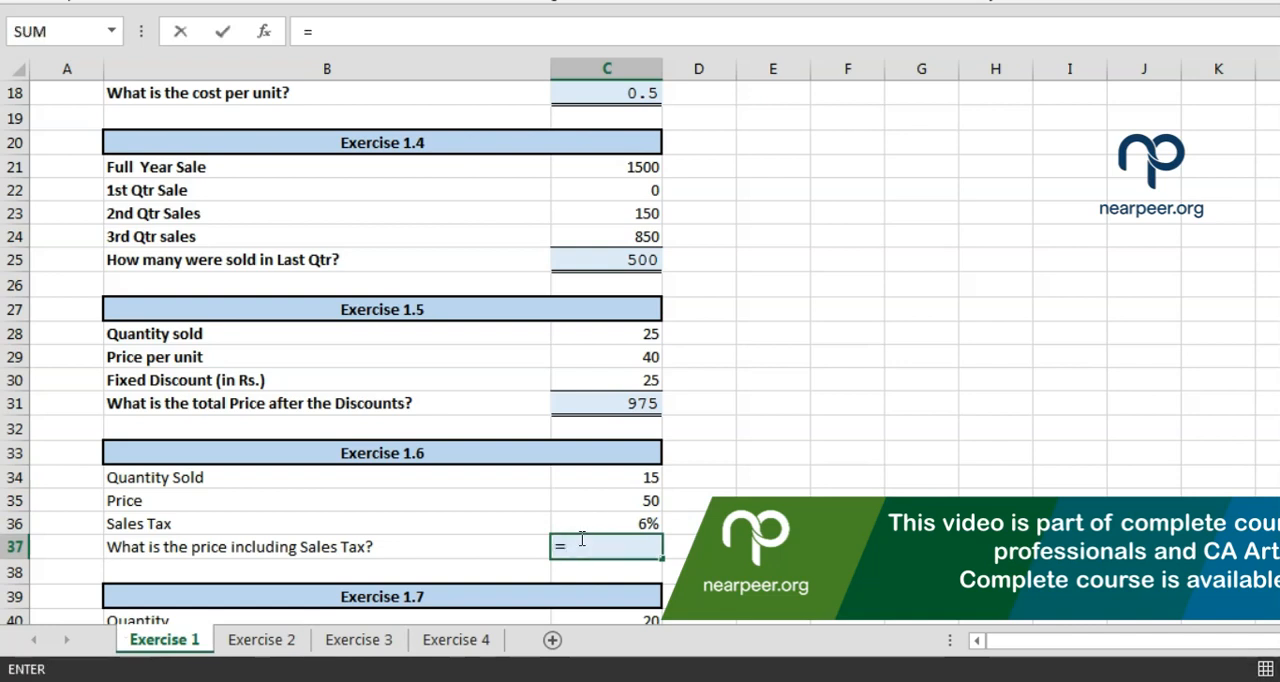
pyautogui.click(584, 477)
pyautogui.write('*')
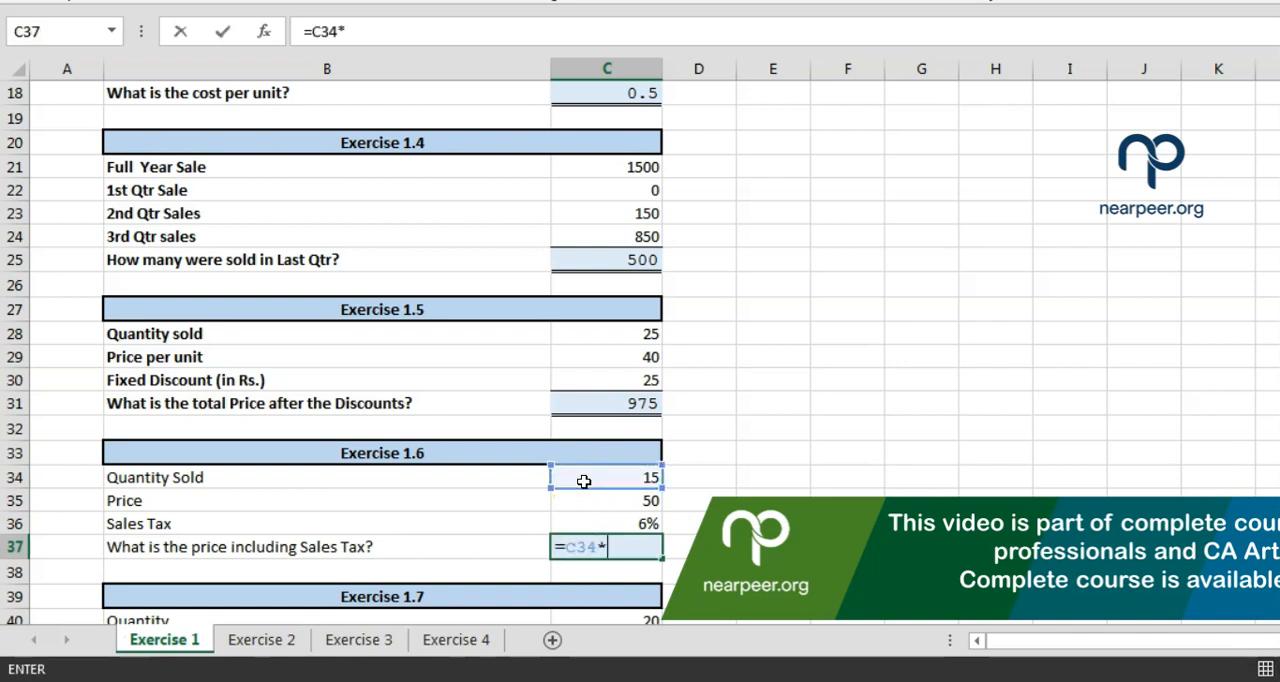
pyautogui.click(586, 502)
pyautogui.write('+')
pyautogui.click(585, 479)
pyautogui.write('*')
pyautogui.click(590, 502)
pyautogui.write('*')
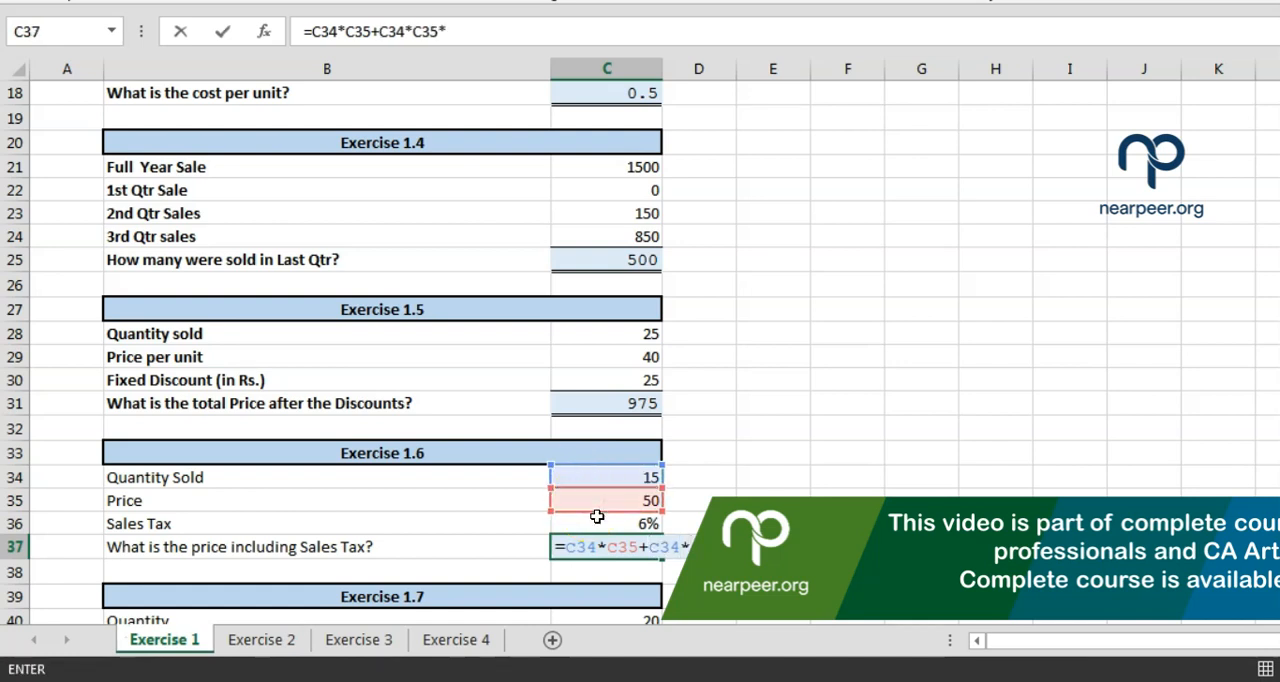
pyautogui.click(600, 523)
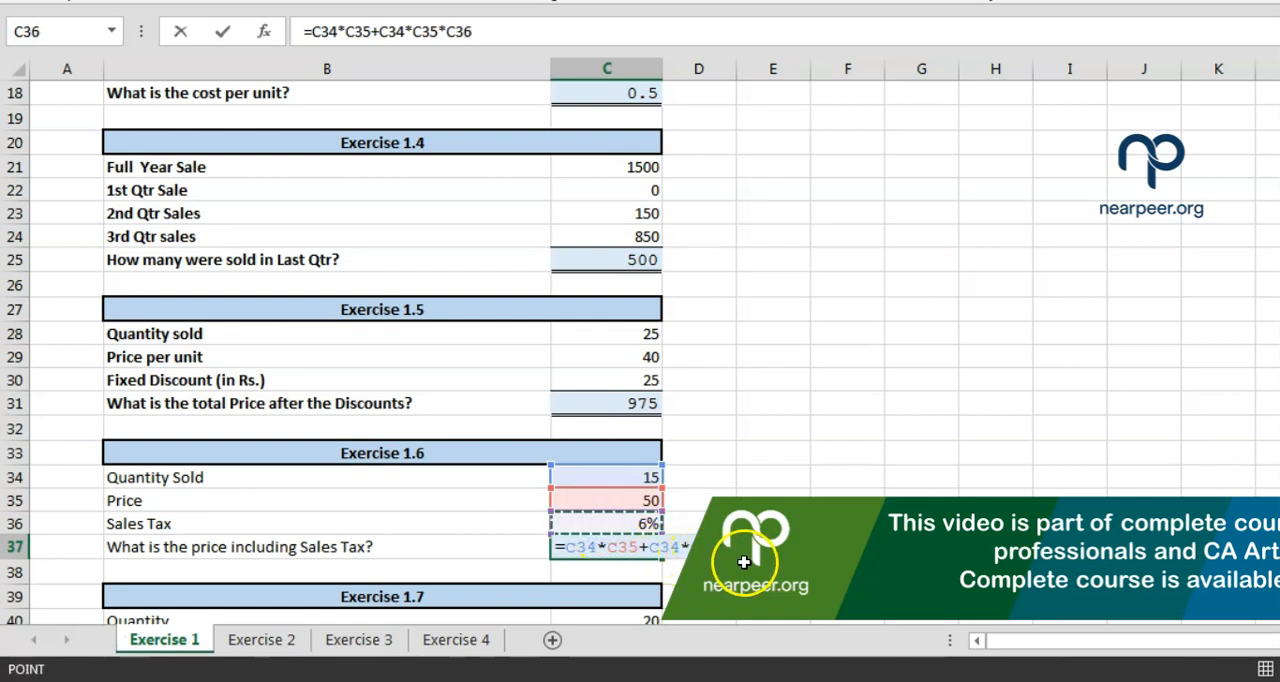
pyautogui.moveTo(568, 548); pyautogui.dragTo(637, 549)
pyautogui.moveTo(761, 547); pyautogui.dragTo(652, 556)
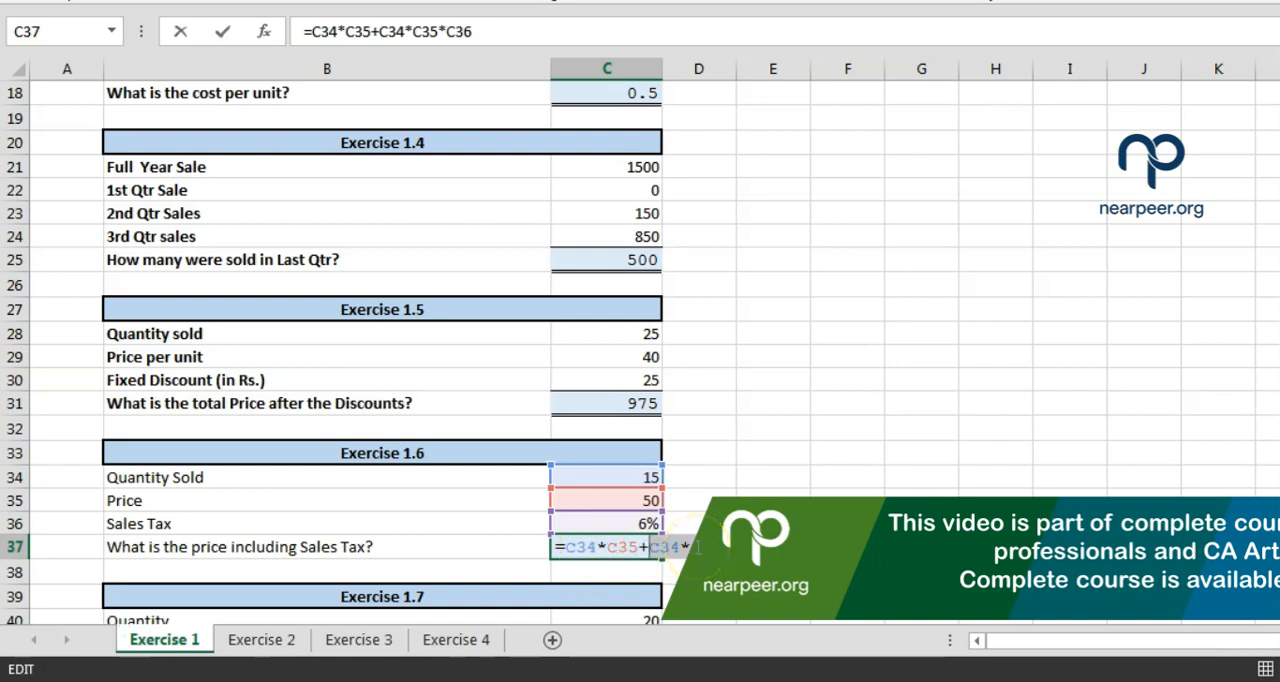
pyautogui.click(577, 552)
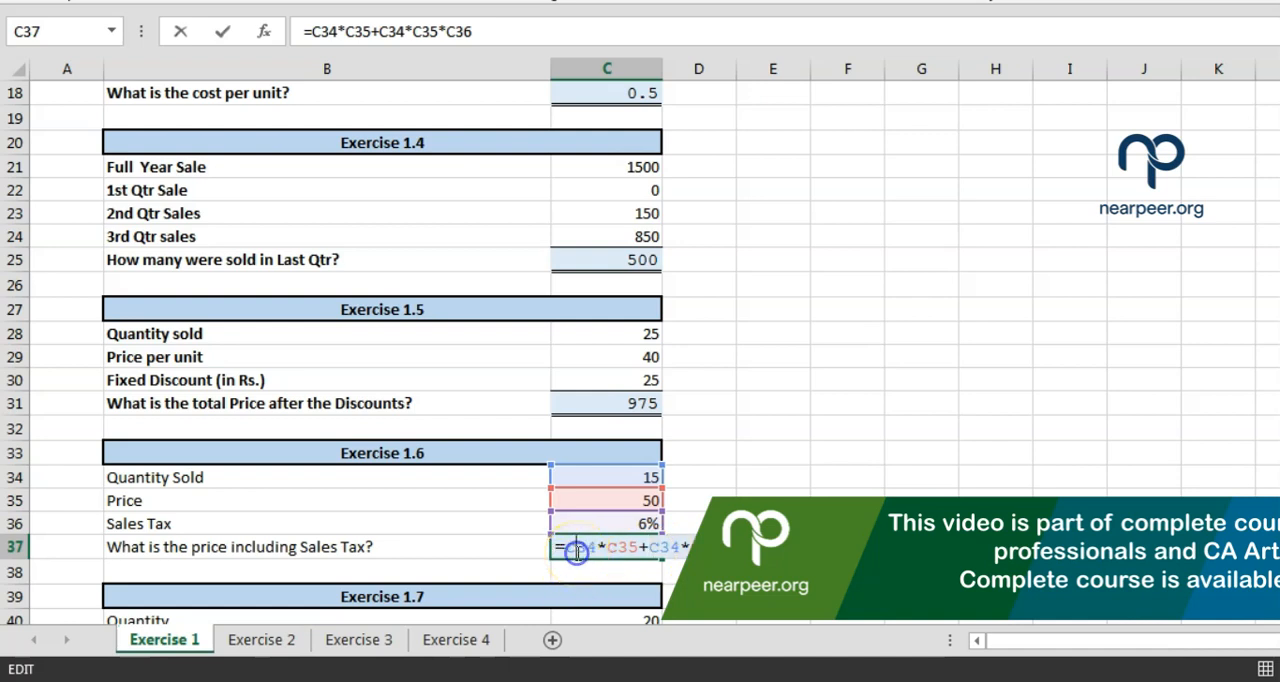
pyautogui.click(611, 553)
pyautogui.click(628, 552)
# List the order of operations down F28:F31 as "exponenets", "brackets", "D M" and "A S"
pyautogui.click(866, 340)
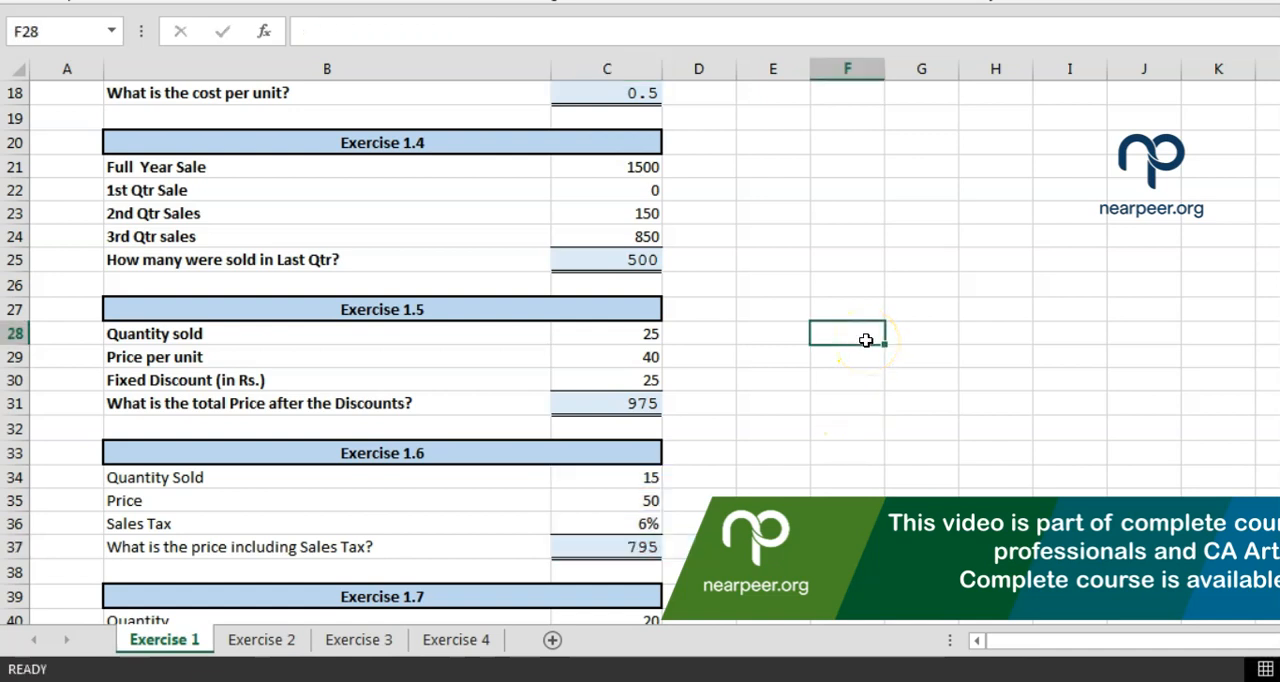
pyautogui.write('5')
pyautogui.press('BackSpace')
pyautogui.write('exponenets')
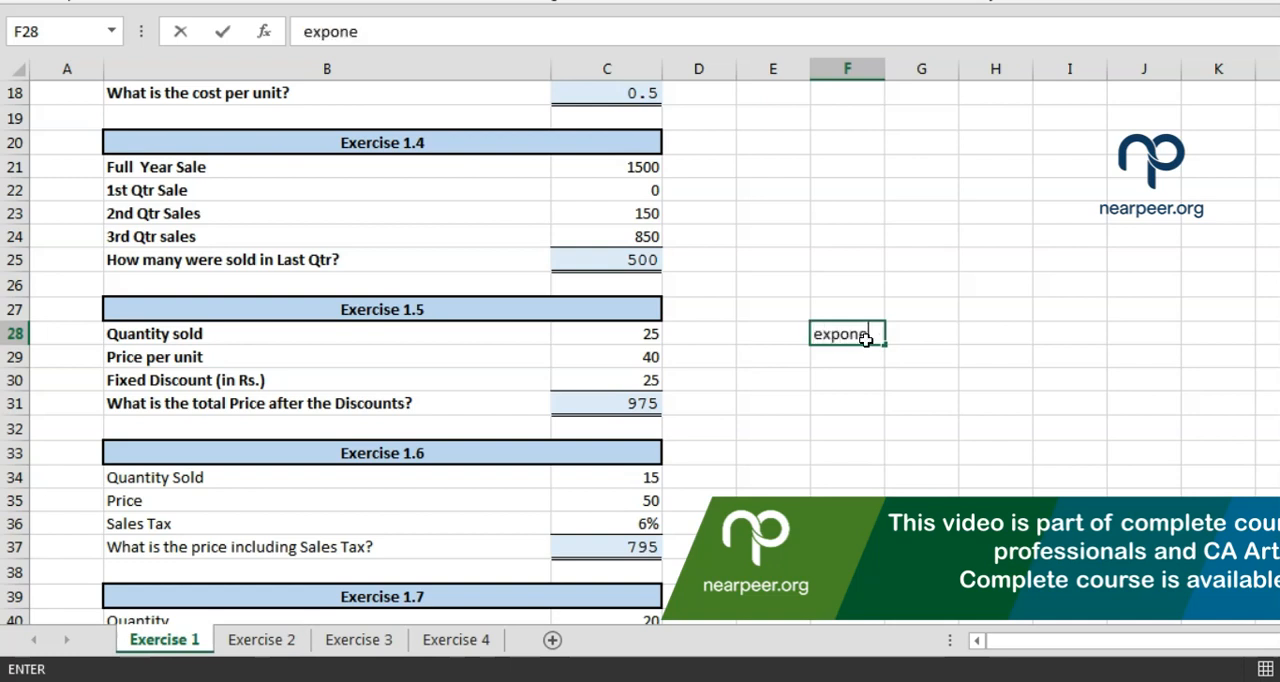
pyautogui.press('Return')
pyautogui.write('brackets')
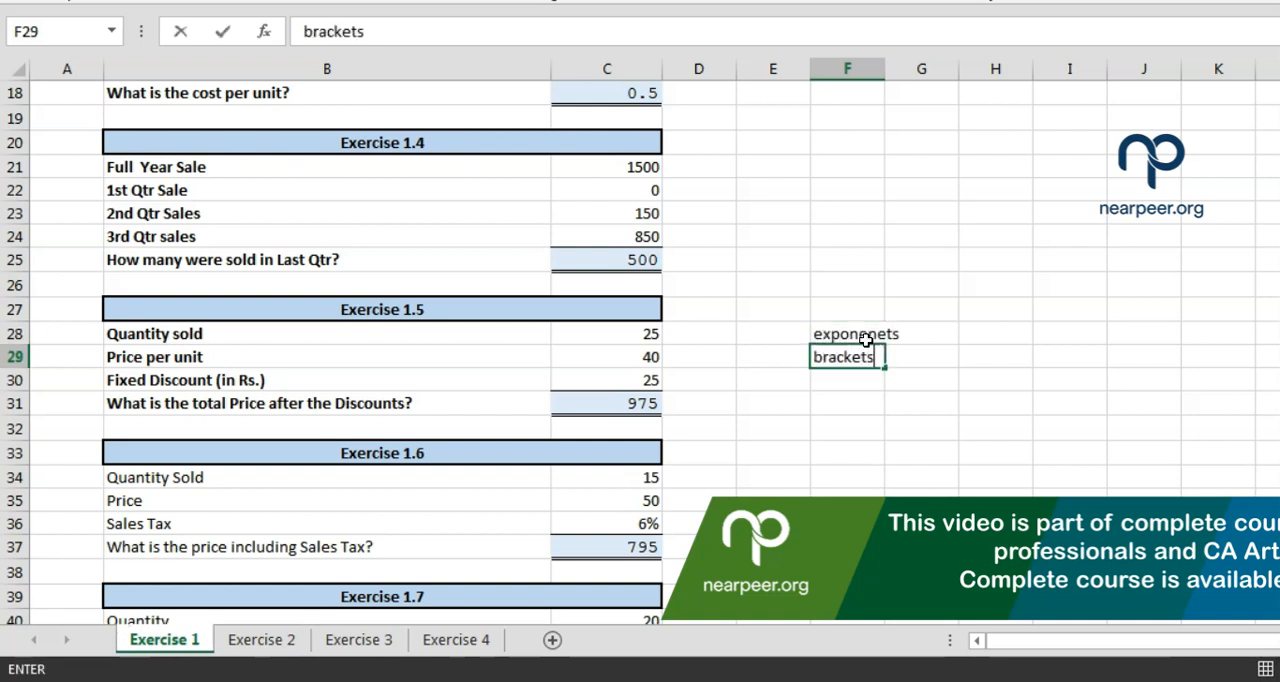
pyautogui.press('Return')
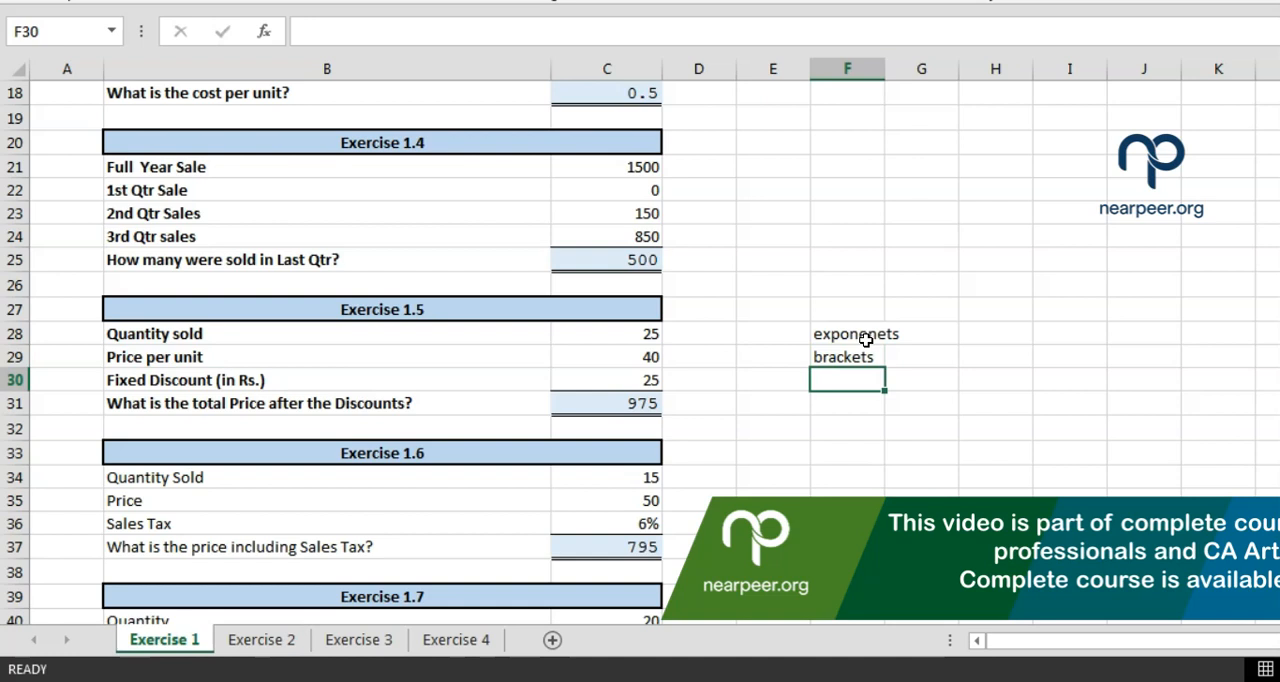
pyautogui.write('D M')
pyautogui.press('Return')
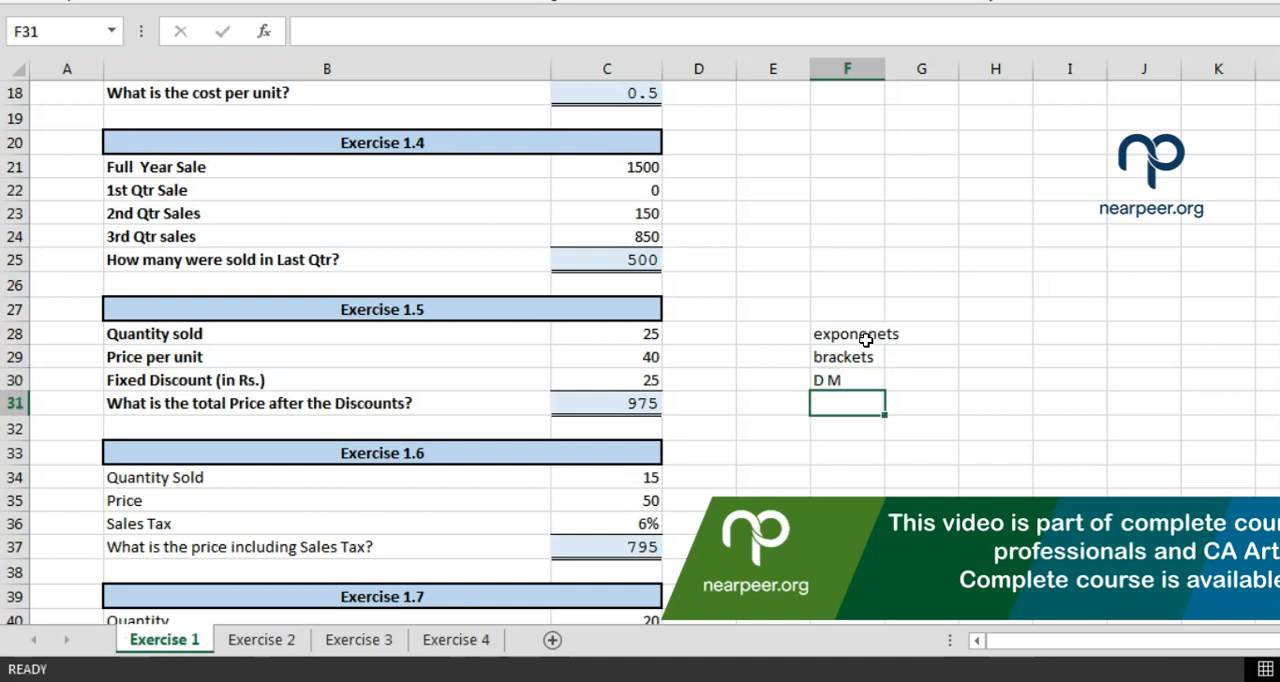
pyautogui.write('A S')
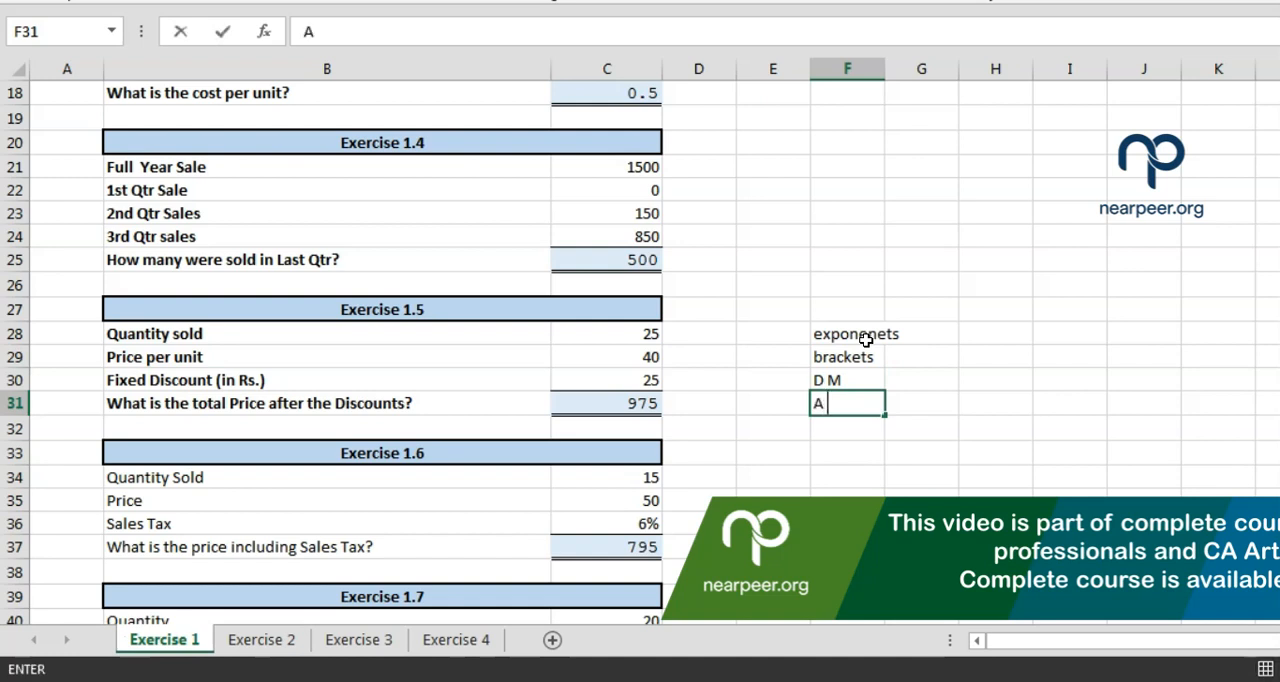
pyautogui.press('Return')
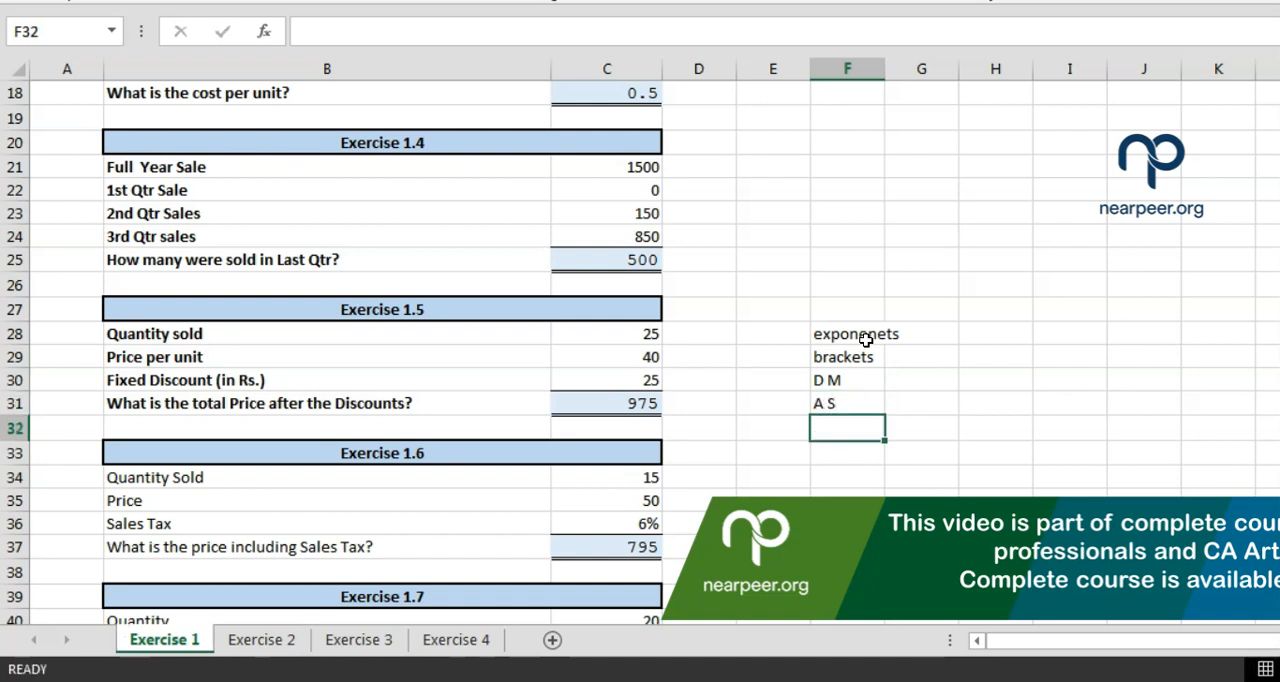
pyautogui.press('Up')
pyautogui.press('Up')
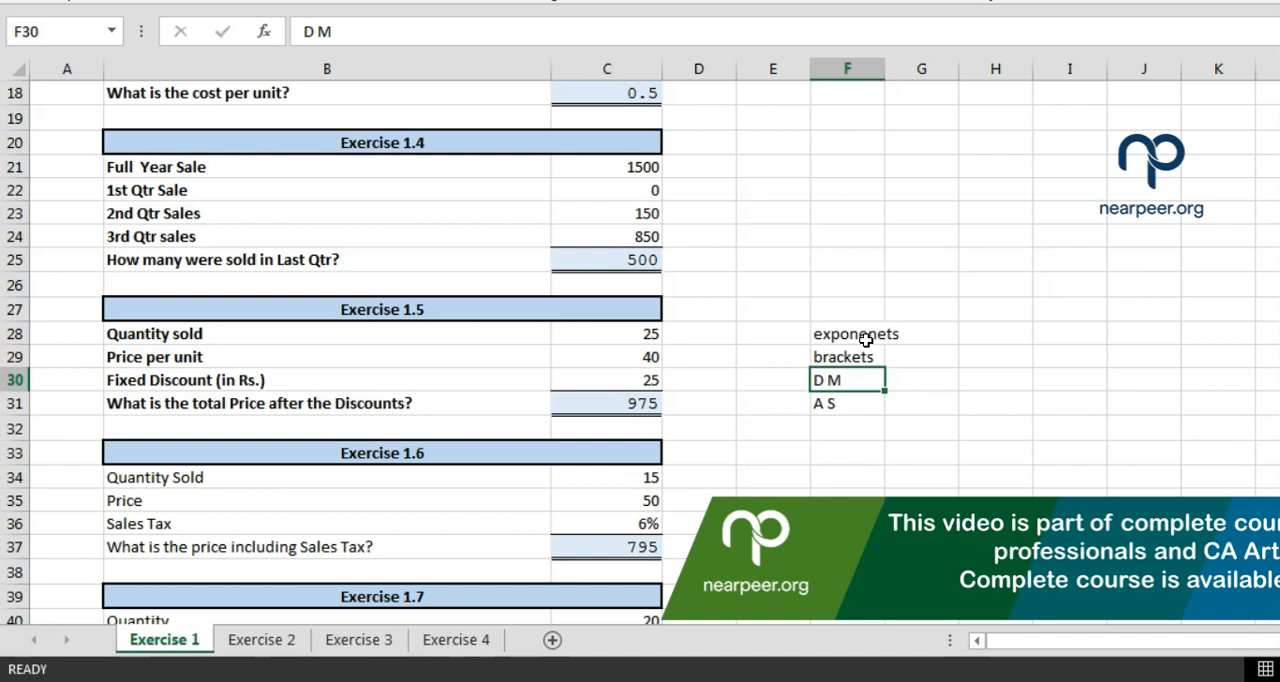
# Note "left to right" in G30 beside the "D M" entry and select the order-of-operations list F28:G31
pyautogui.press('Right')
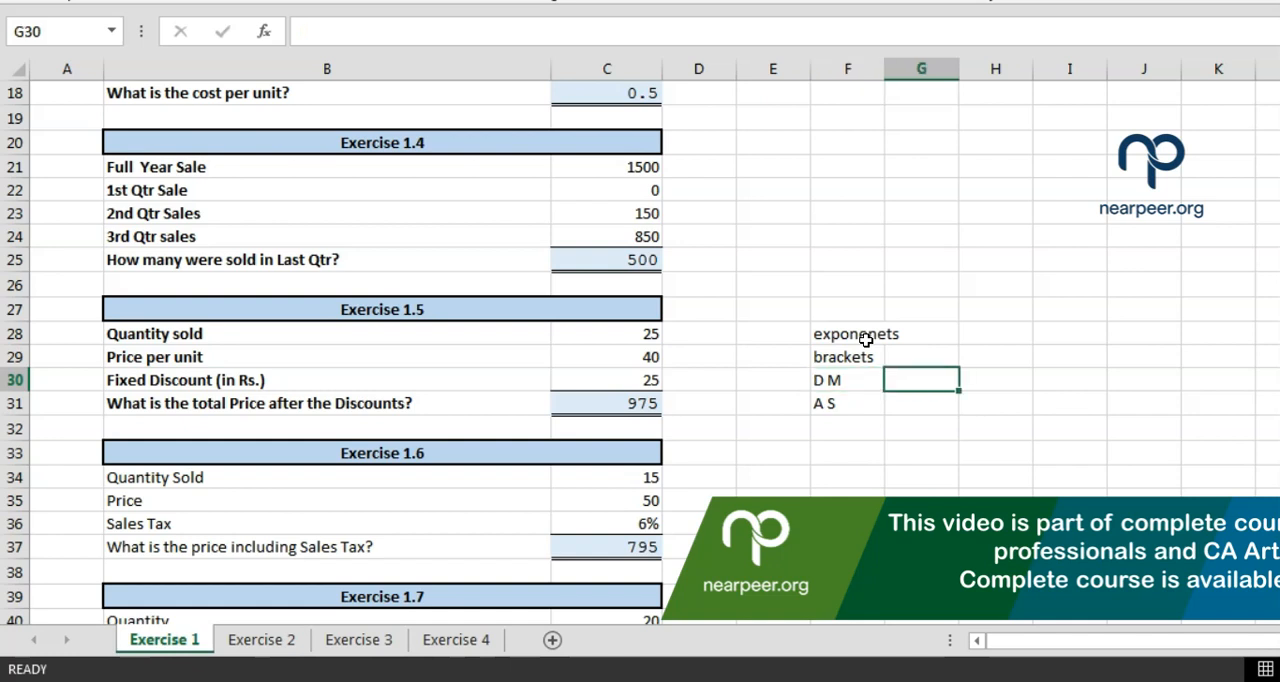
pyautogui.write('left')
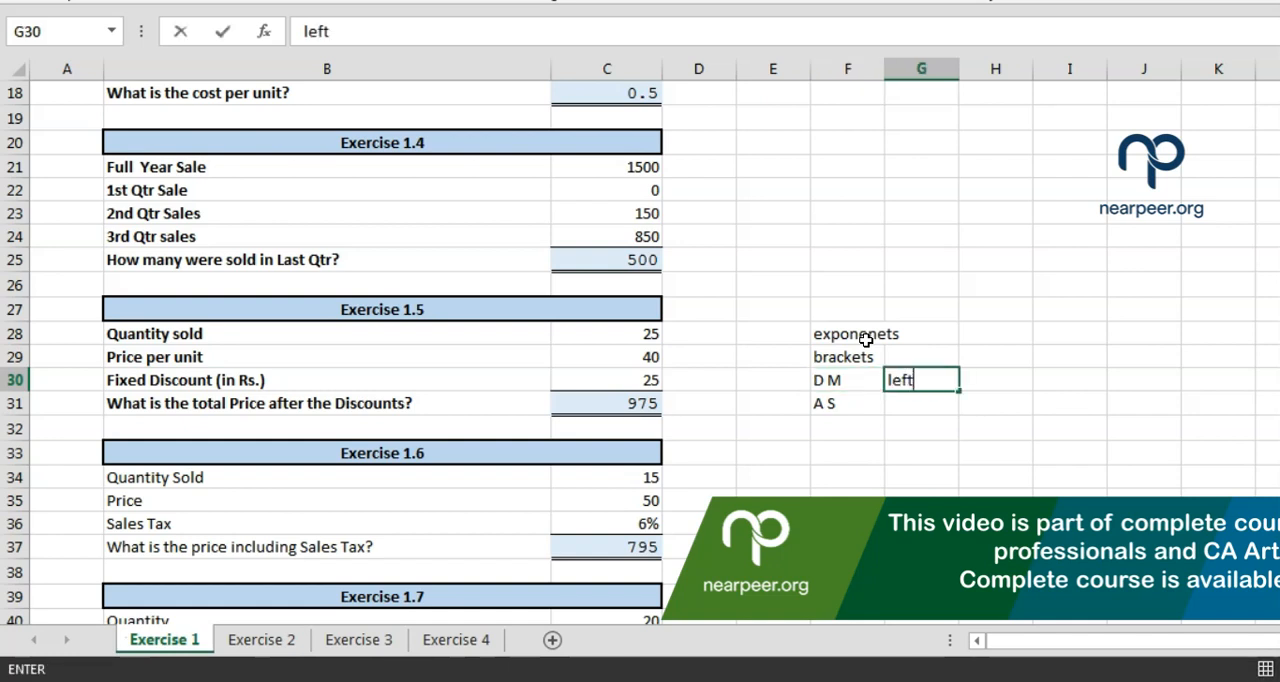
pyautogui.write(' to right')
pyautogui.press('Return')
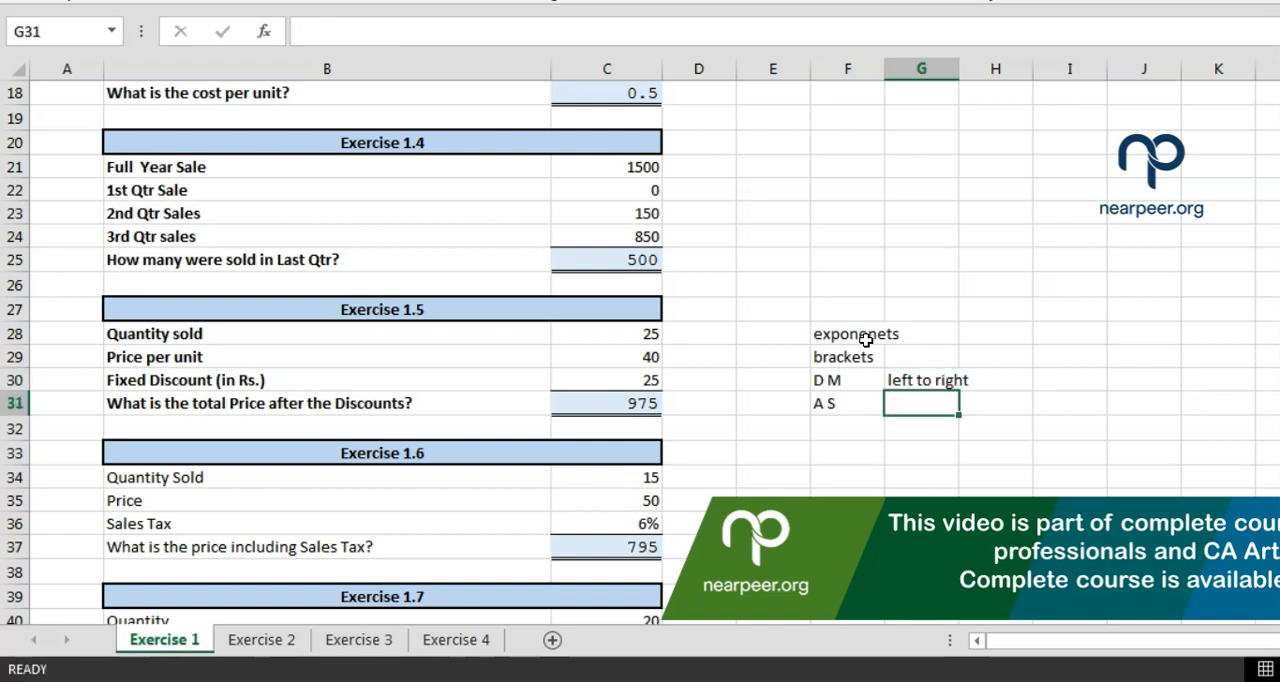
pyautogui.moveTo(866, 340); pyautogui.dragTo(922, 416)
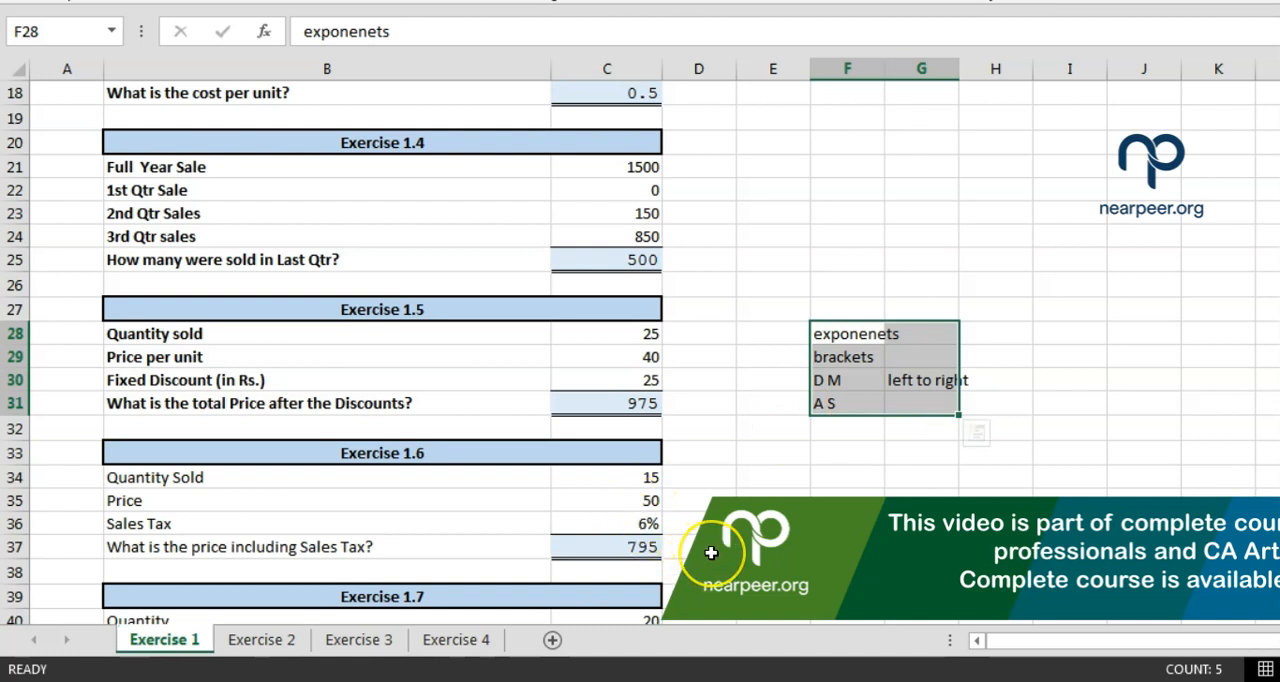
# Inspect the Exercise 1.6 formula in C37 and the cells it references
pyautogui.doubleClick(640, 553)
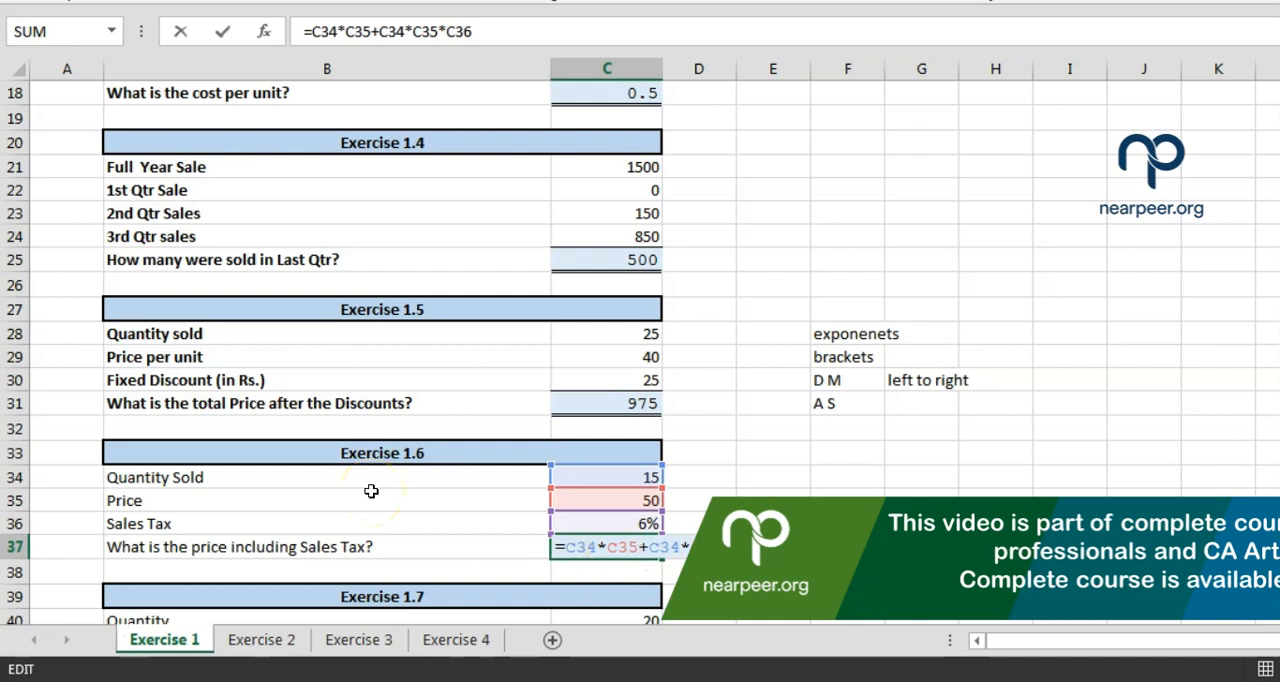
pyautogui.press('Return')
pyautogui.click(580, 549)
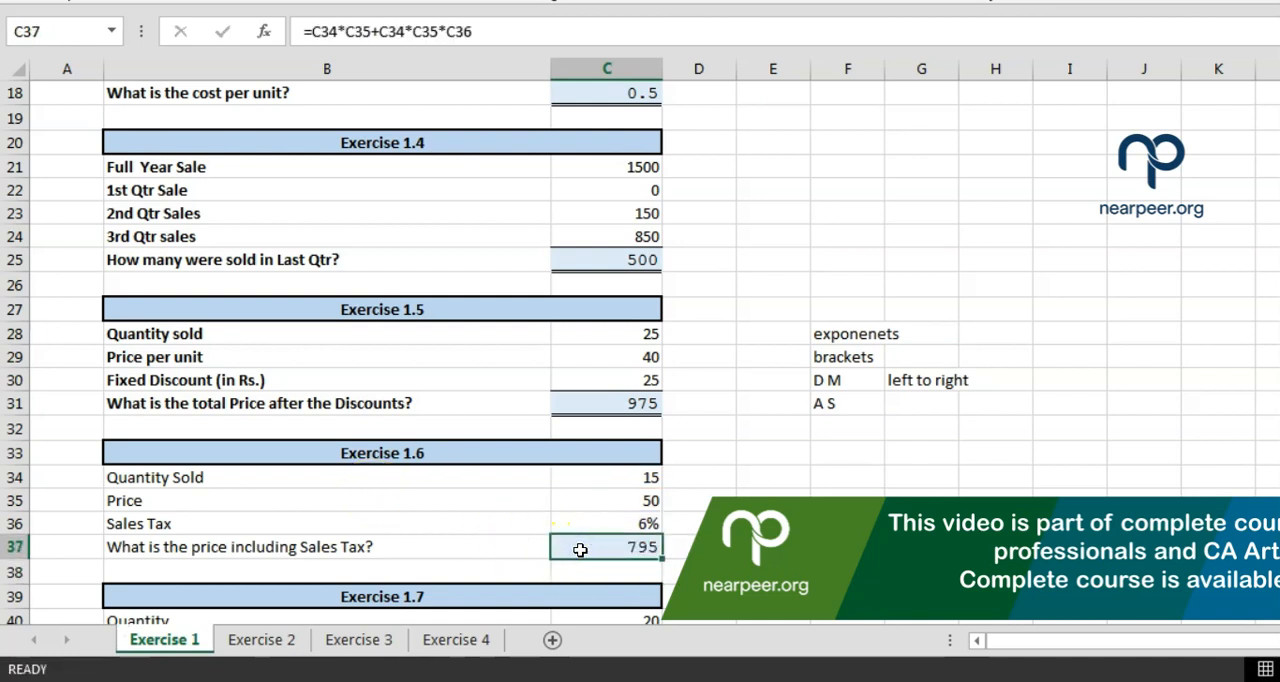
# Test the Exercise 1.6 formula with a quantity of 10 in C34 and a sales tax of 8% in C36
pyautogui.click(570, 521)
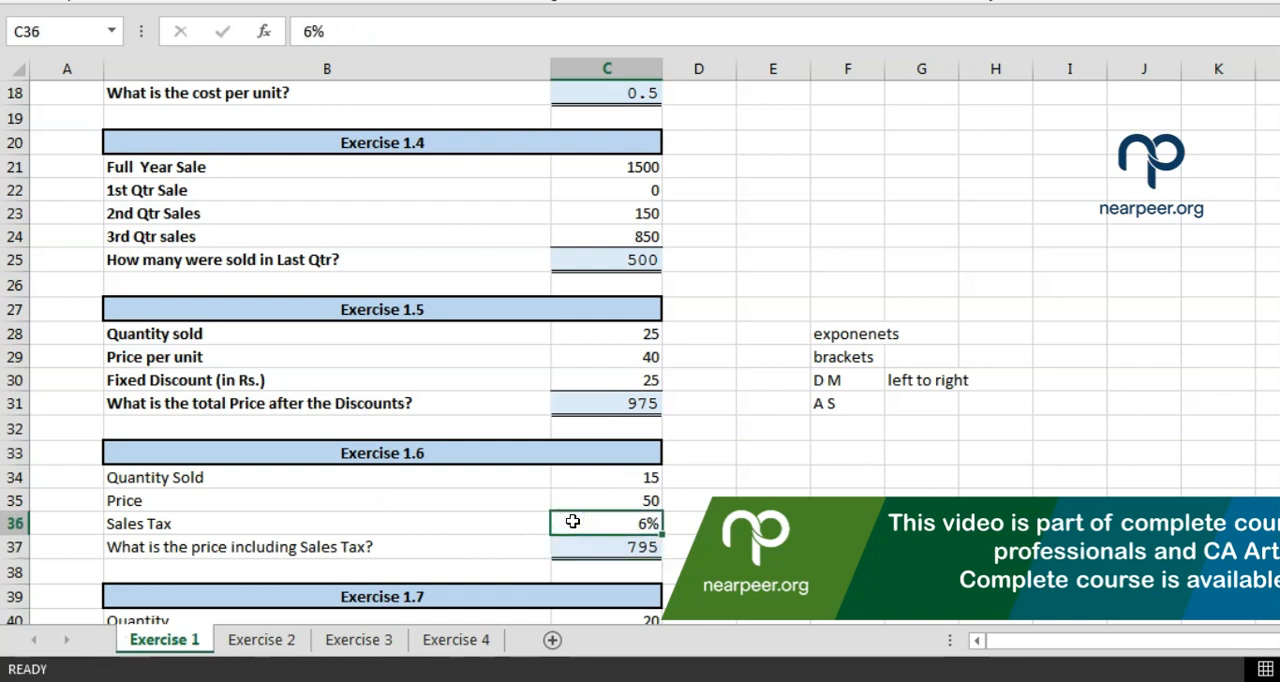
pyautogui.press('Up')
pyautogui.press('Up')
pyautogui.write('10')
pyautogui.press('Return')
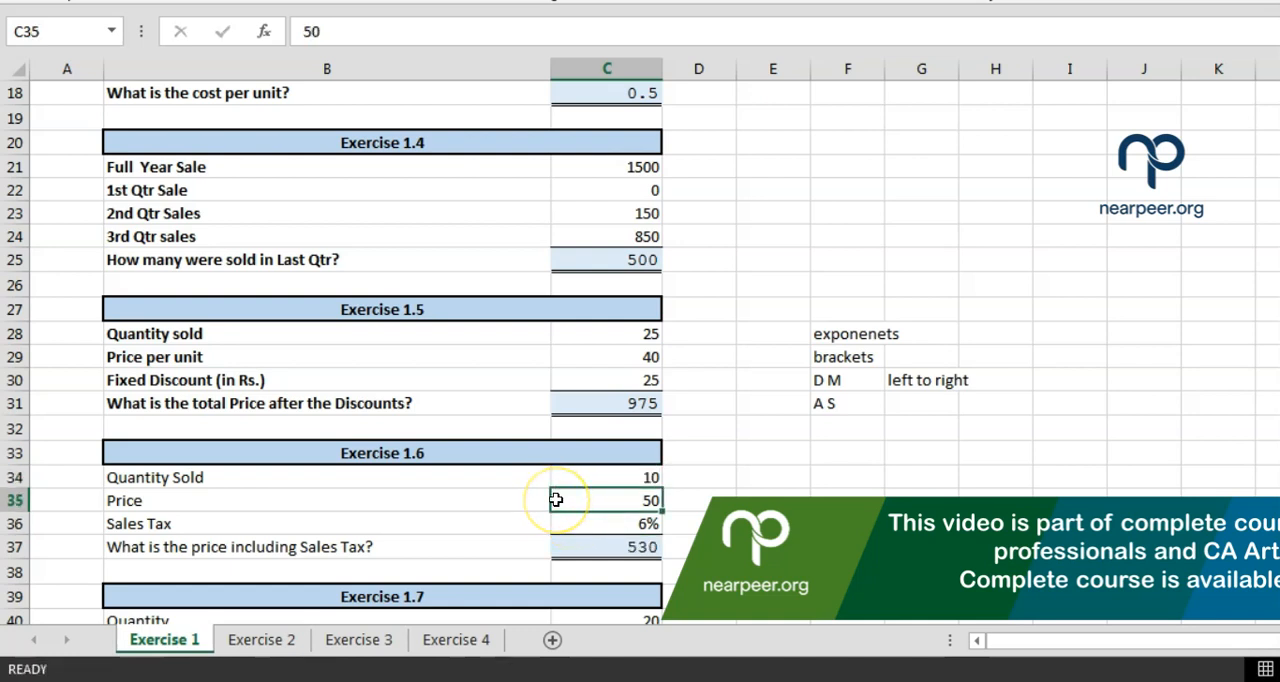
pyautogui.click(562, 550)
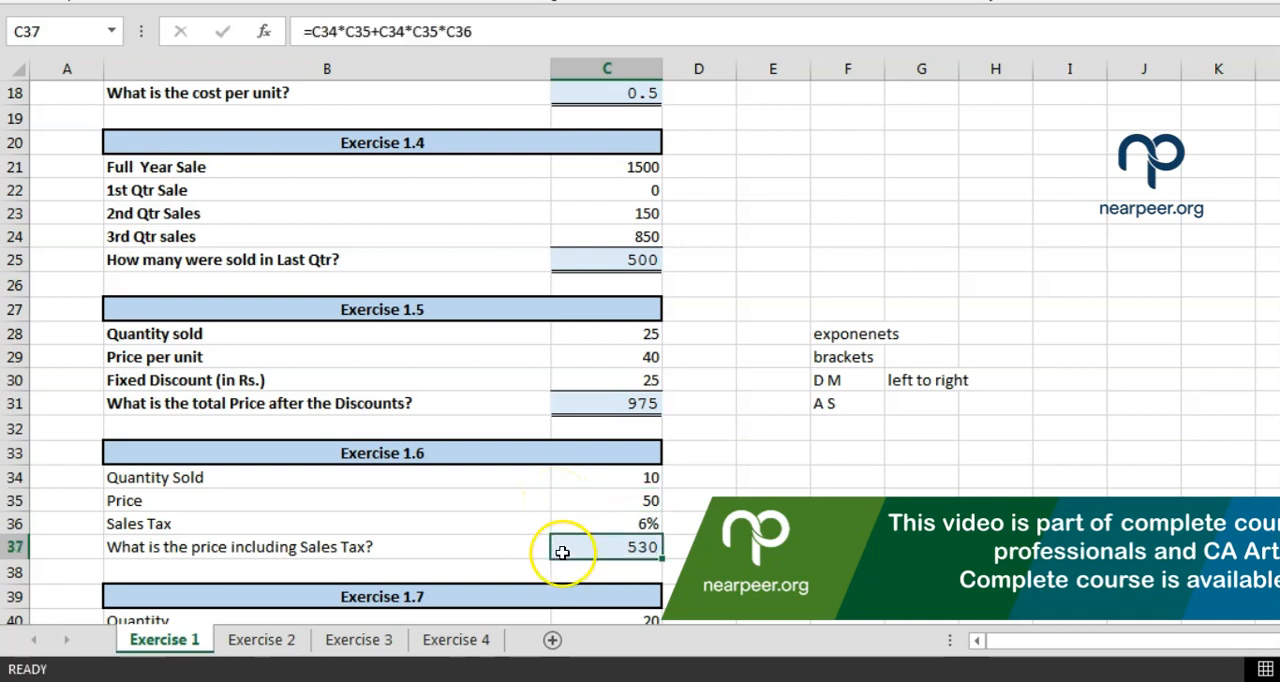
pyautogui.press('Up')
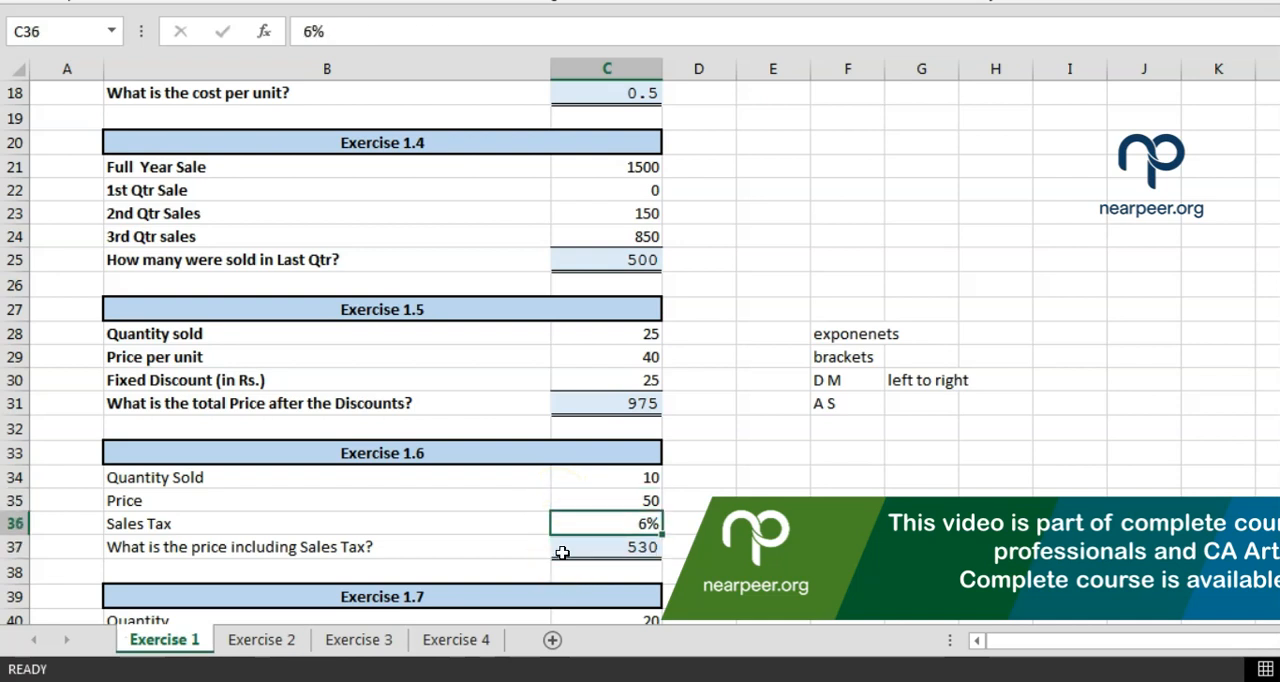
pyautogui.write('8')
pyautogui.press('Return')
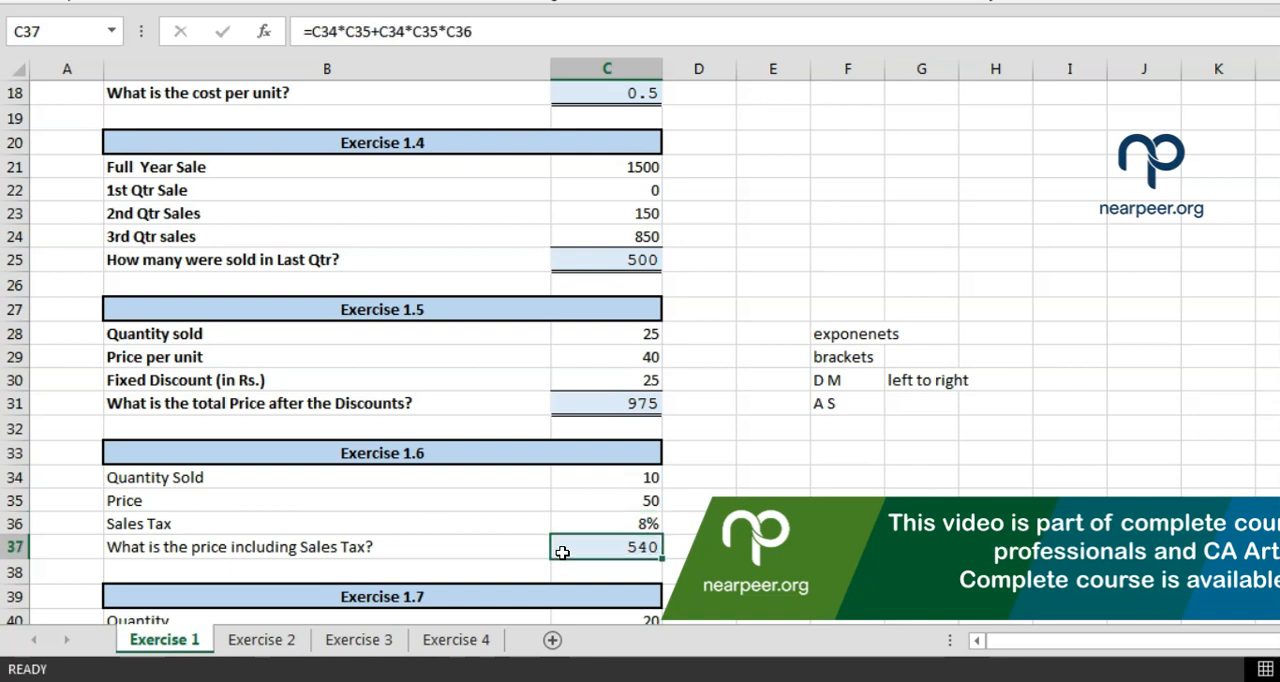
# Set the Exercise 1.6 sales tax in C36 to 4%
pyautogui.press('Up')
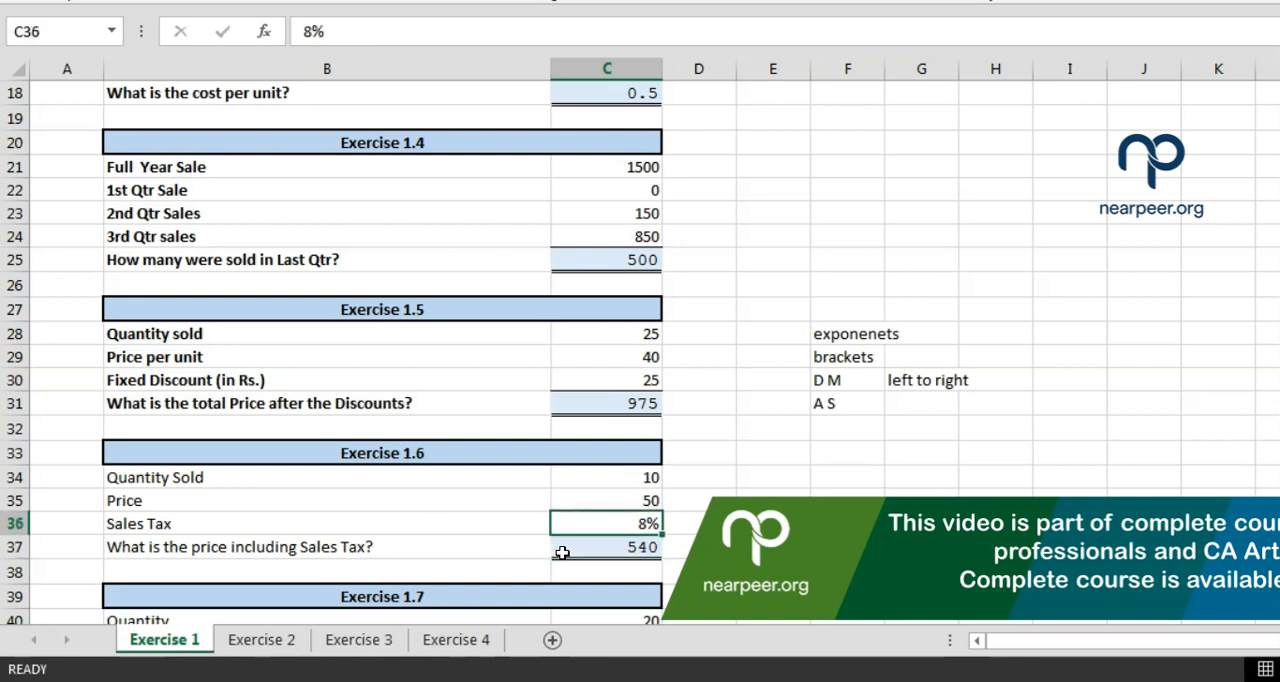
pyautogui.write('4')
pyautogui.press('Return')
# Set the Exercise 1.6 quantity in C34 to 17 and the price in C35 to 45, and check C37
pyautogui.press('Up')
pyautogui.press('Up')
pyautogui.press('Up')
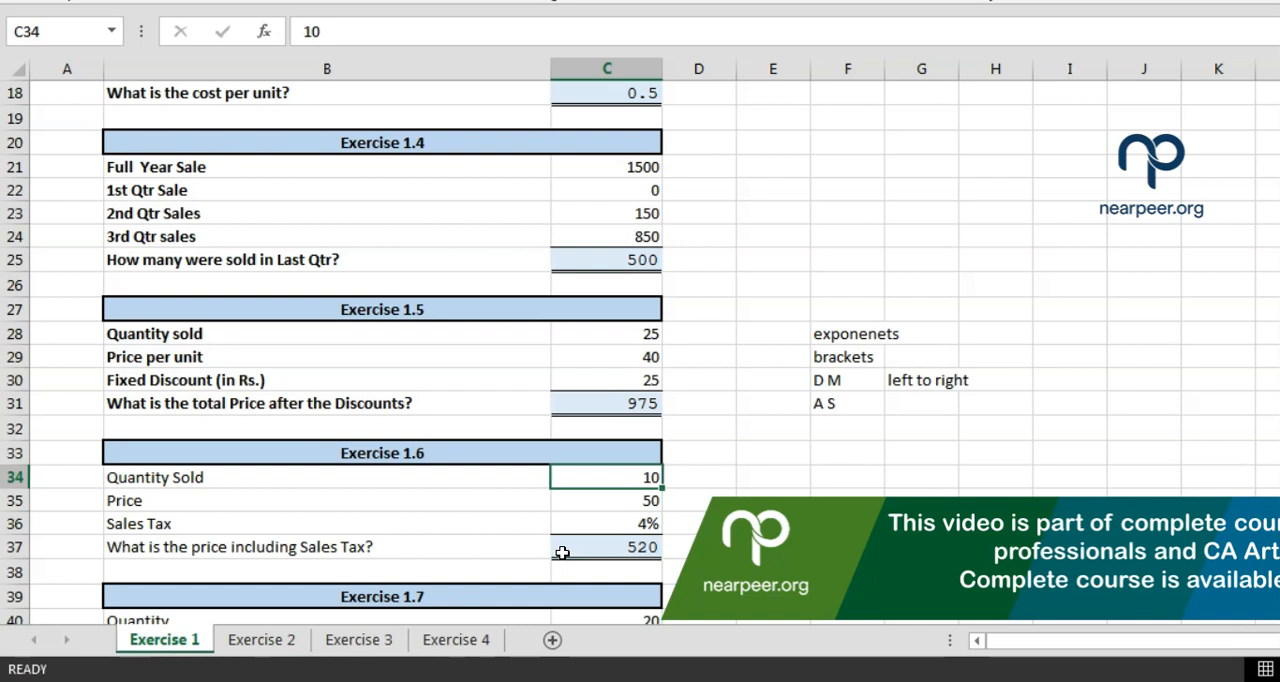
pyautogui.write('17')
pyautogui.press('Return')
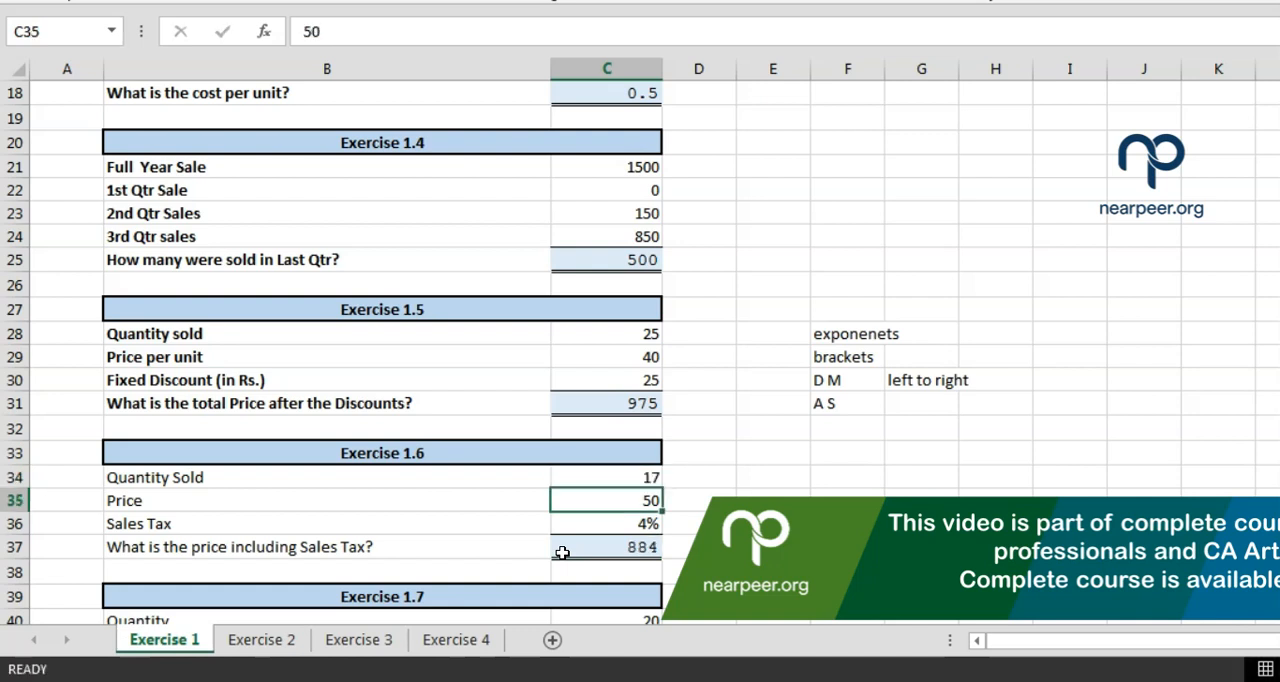
pyautogui.write('45')
pyautogui.press('Return')
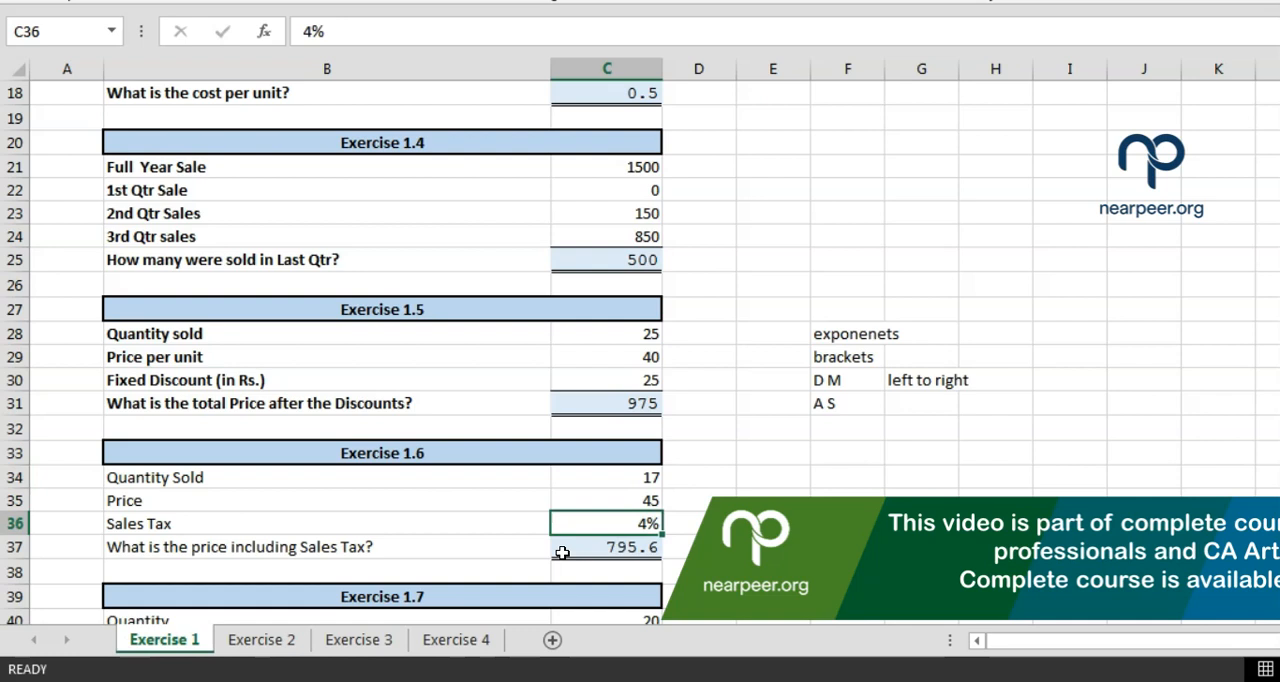
pyautogui.click(560, 552)
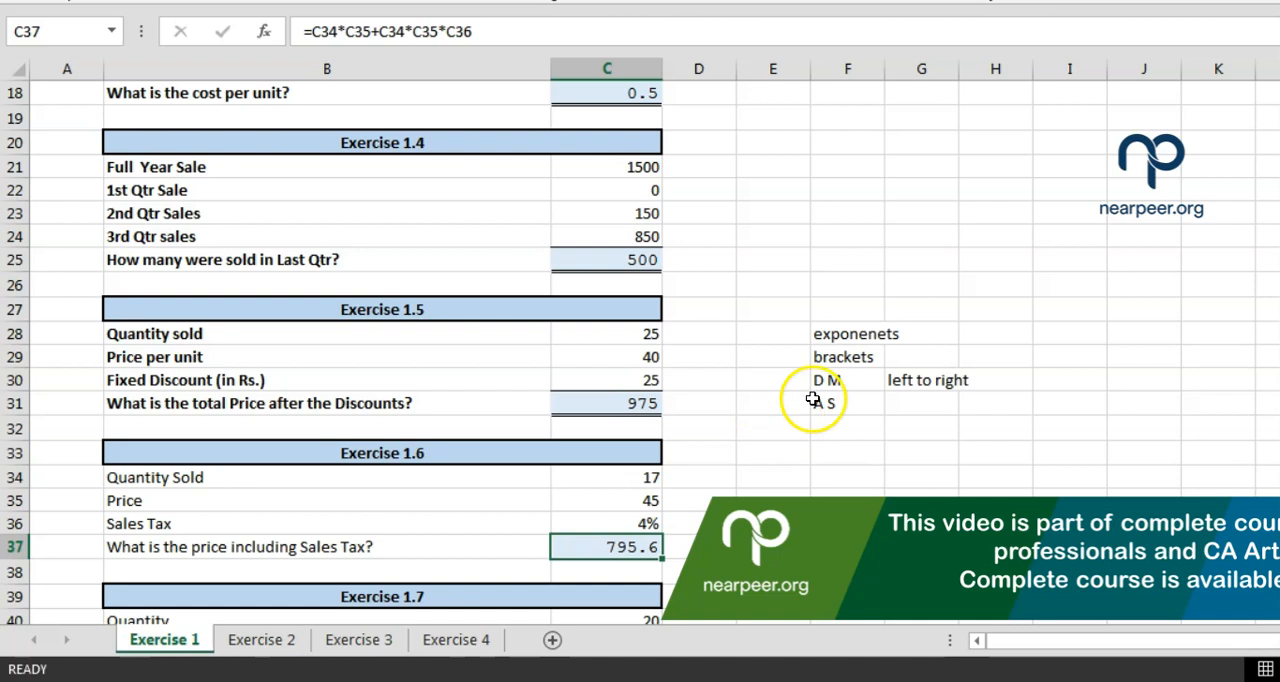
# Review the order-of-operations list and enclose the first C34*C35 term of the C37 formula in brackets
pyautogui.moveTo(831, 337); pyautogui.dragTo(897, 405)
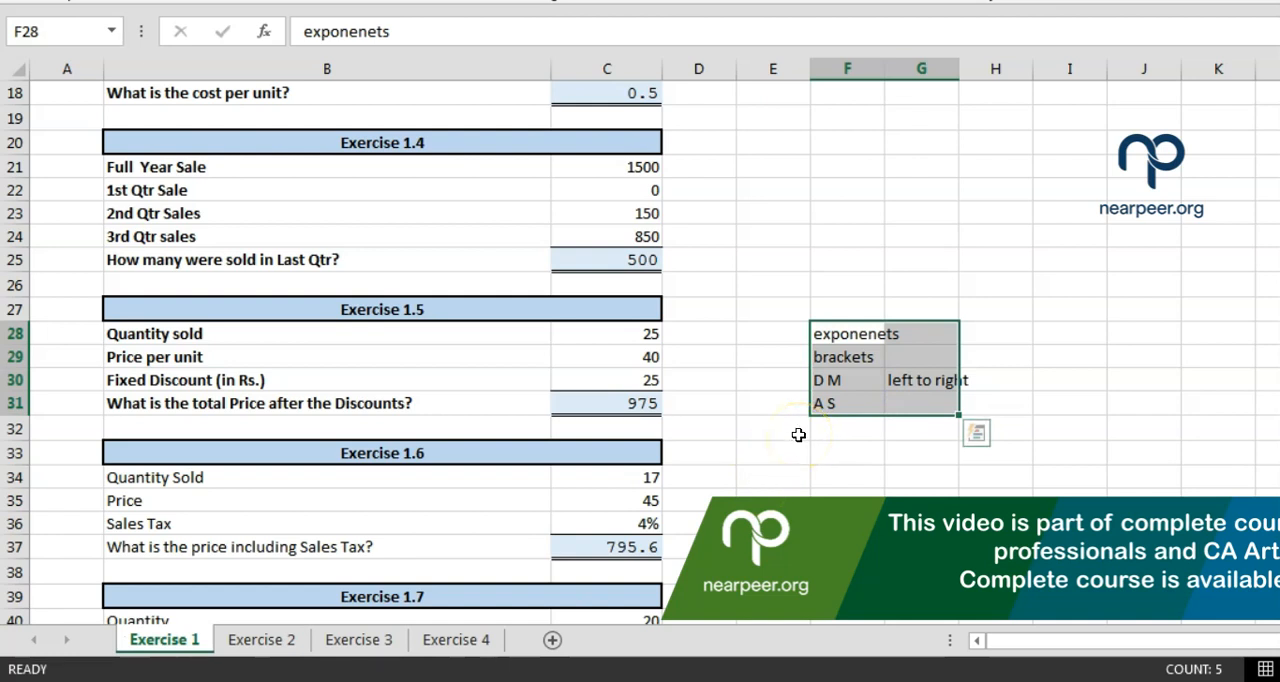
pyautogui.click(629, 537)
pyautogui.doubleClick(630, 540)
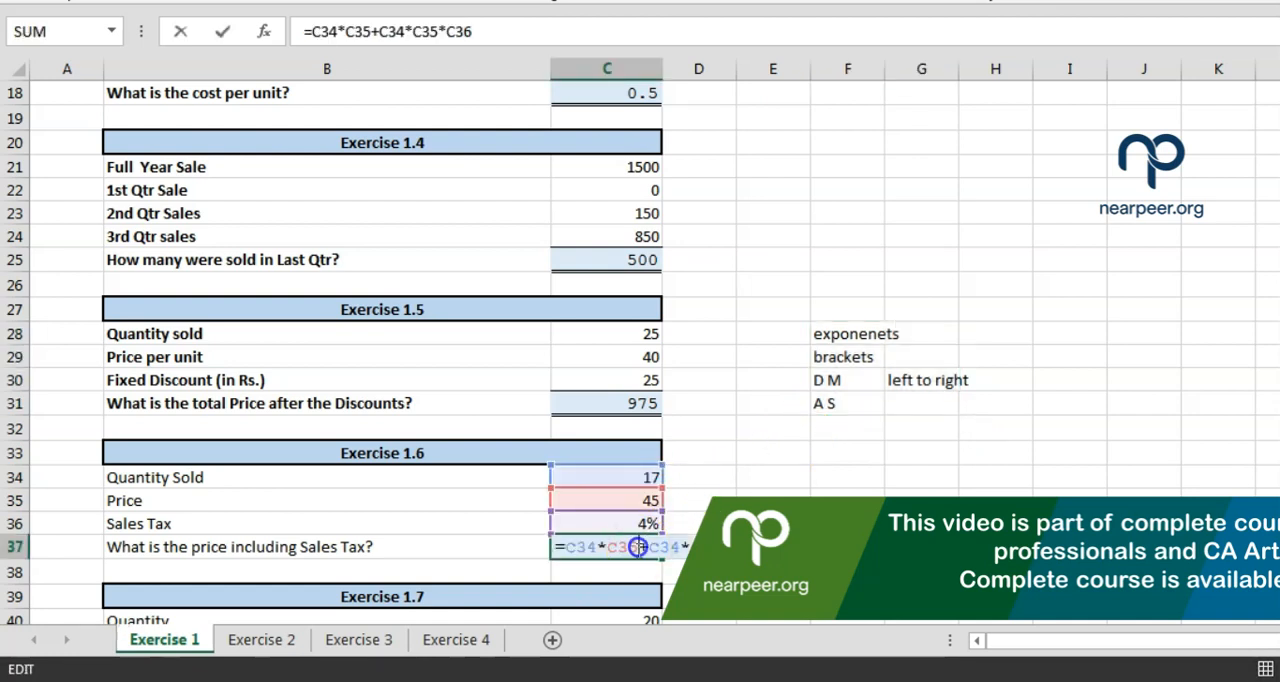
pyautogui.write(')')
pyautogui.press('Left')
pyautogui.press('Left')
pyautogui.press('Left')
pyautogui.press('Left')
pyautogui.press('Left')
pyautogui.press('Left')
pyautogui.press('Left')
pyautogui.press('Left')
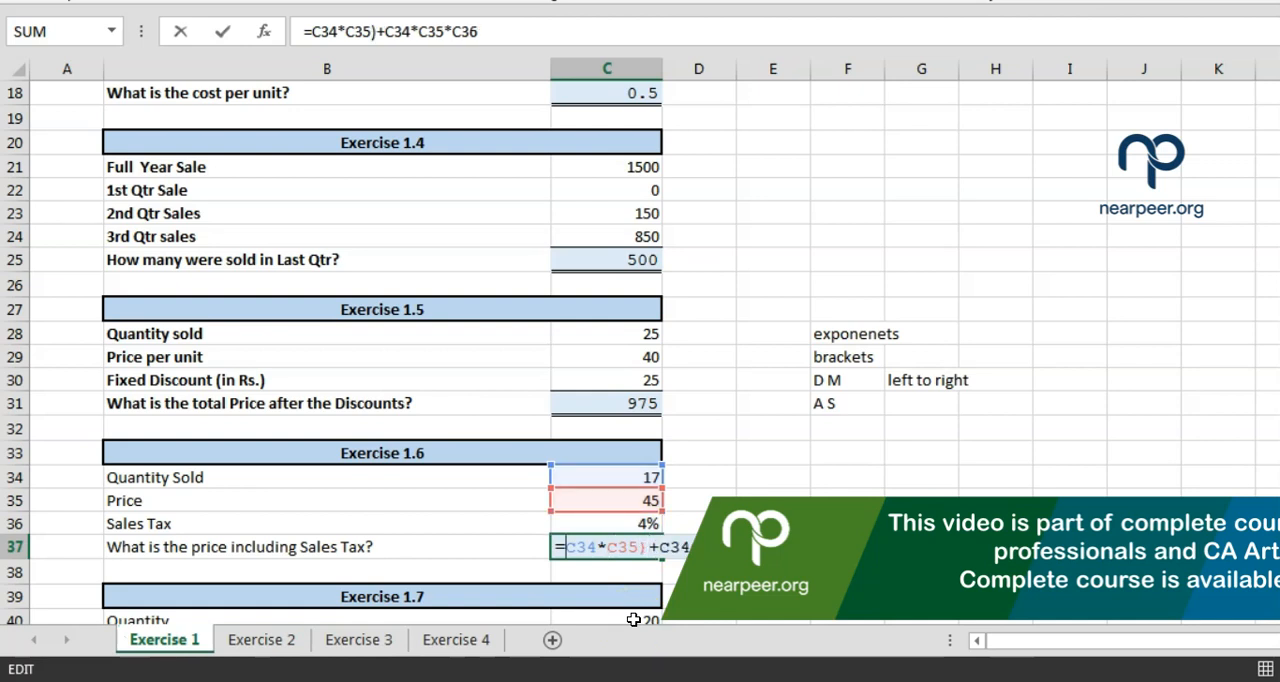
pyautogui.write('(')
# Enclose the second term in brackets too, completing the C37 formula as =(C34*C35)+(C34*C35*C36)
pyautogui.press('Right')
pyautogui.press('Right')
pyautogui.press('Right')
pyautogui.press('Right')
pyautogui.press('Right')
pyautogui.press('Right')
pyautogui.press('Right')
pyautogui.press('Right')
pyautogui.press('Right')
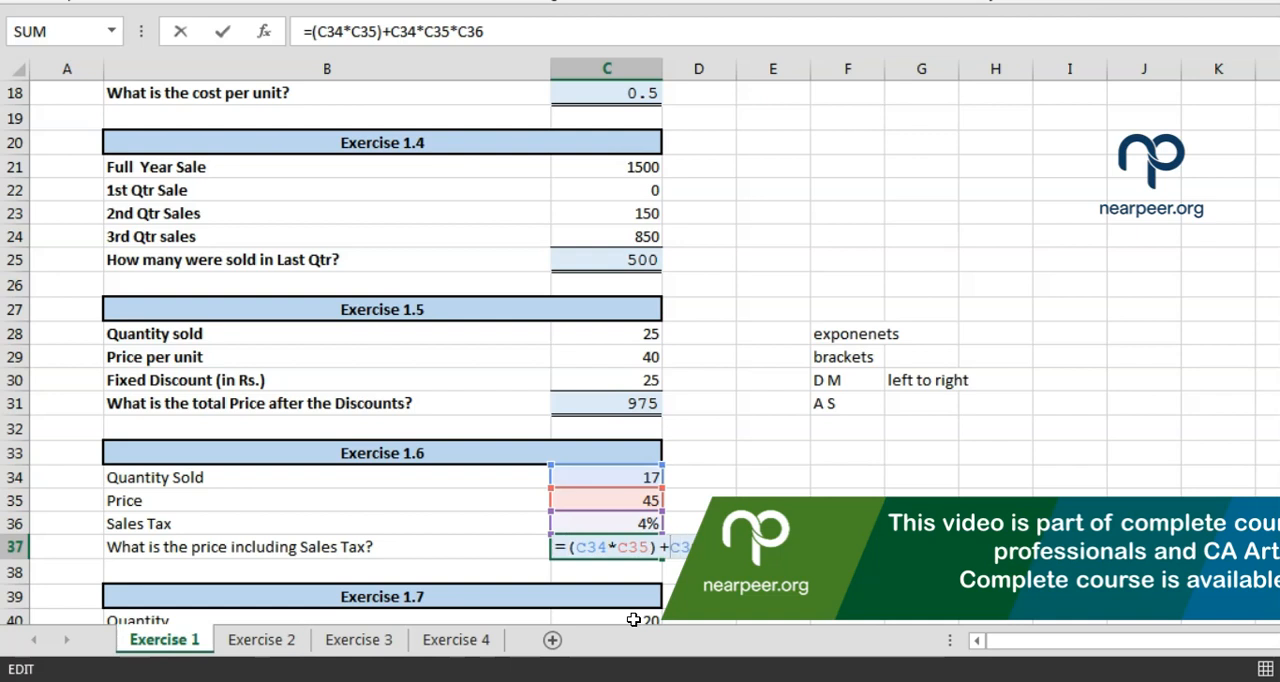
pyautogui.write('(')
pyautogui.write(')')
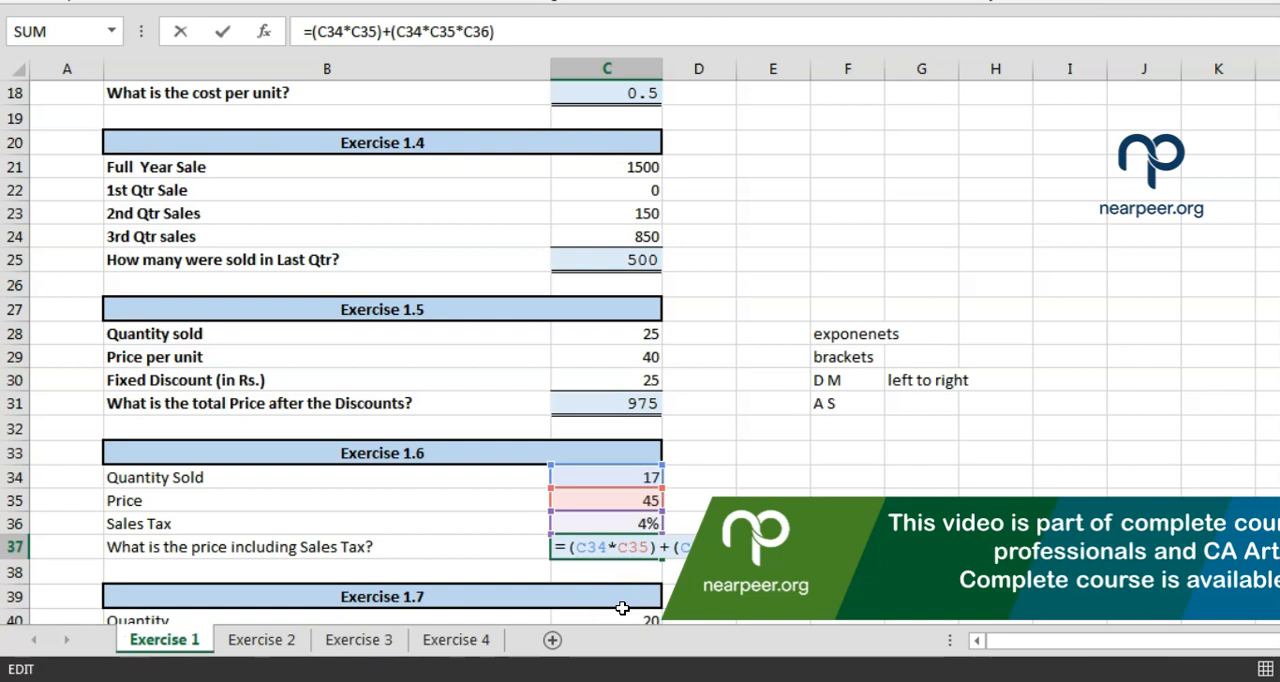
pyautogui.click(52, 638)
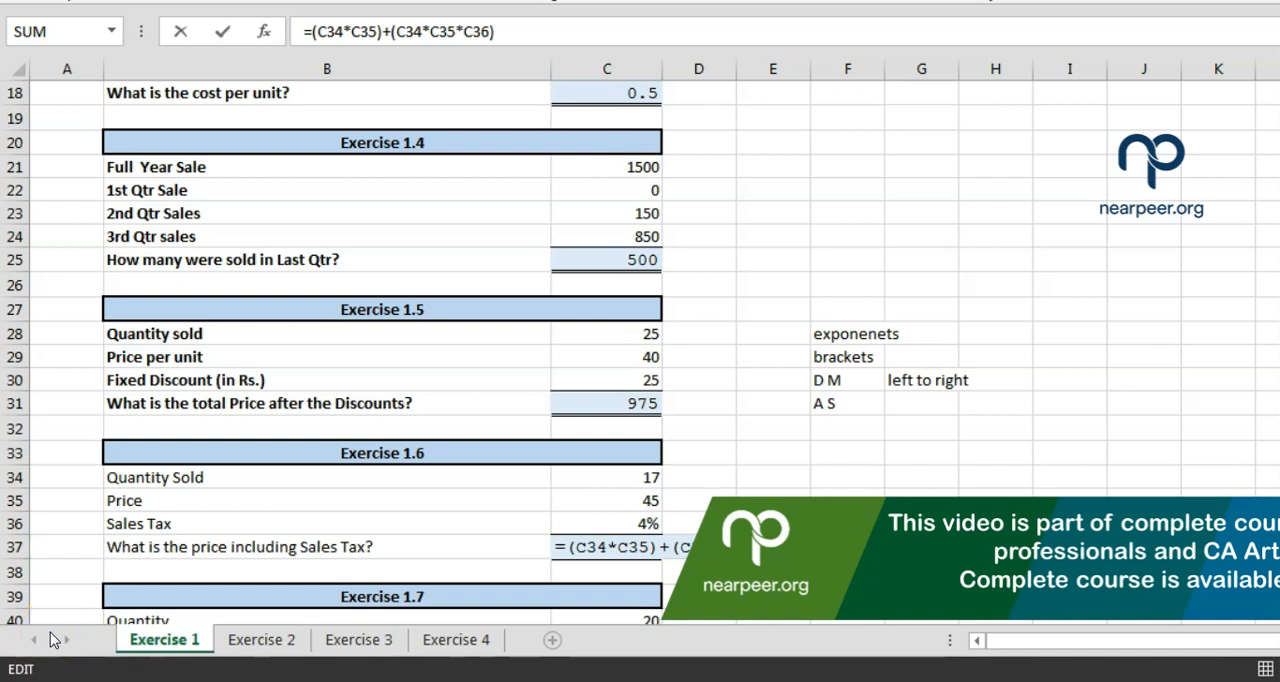
pyautogui.press('Return')
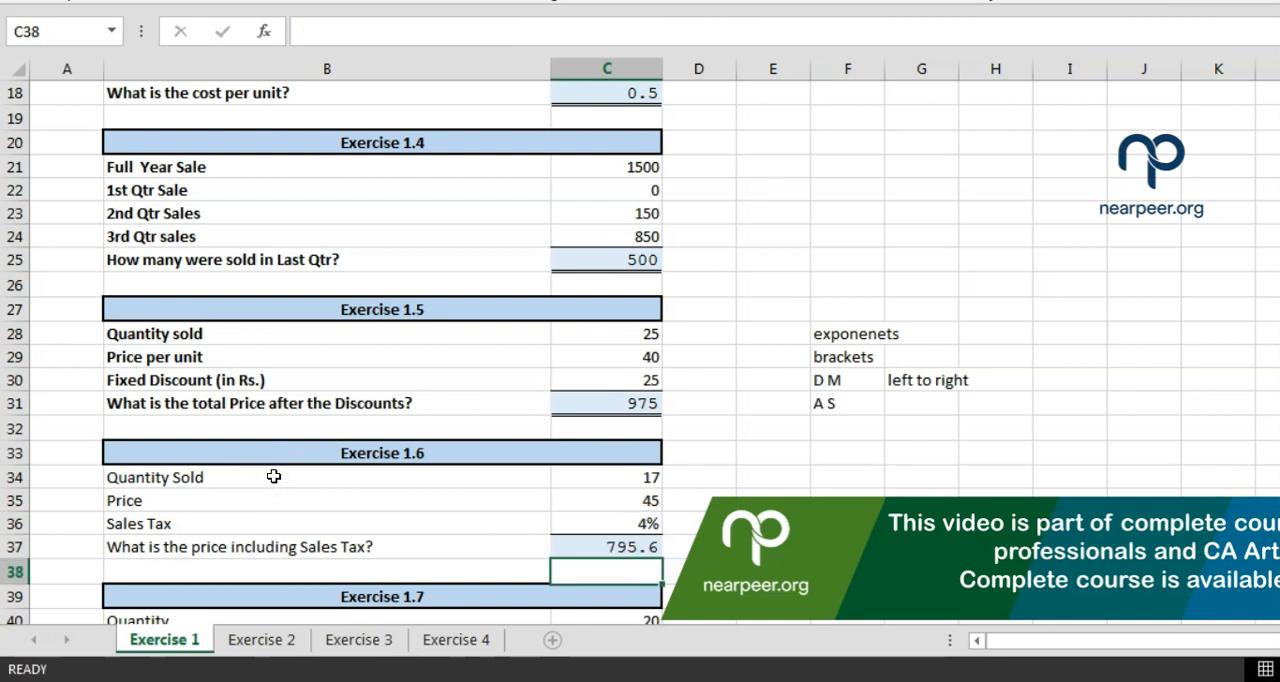
# Examine the Exercise 1.7 quantity, price and discount in C40:C42, comparing the discount with the Exercise 1.6 sales tax in C36
pyautogui.press('Down')
pyautogui.press('Down')
pyautogui.press('Down')
pyautogui.press('Down')
pyautogui.press('Down')
pyautogui.press('Down')
pyautogui.press('Down')
pyautogui.press('Down')
pyautogui.press('Down')
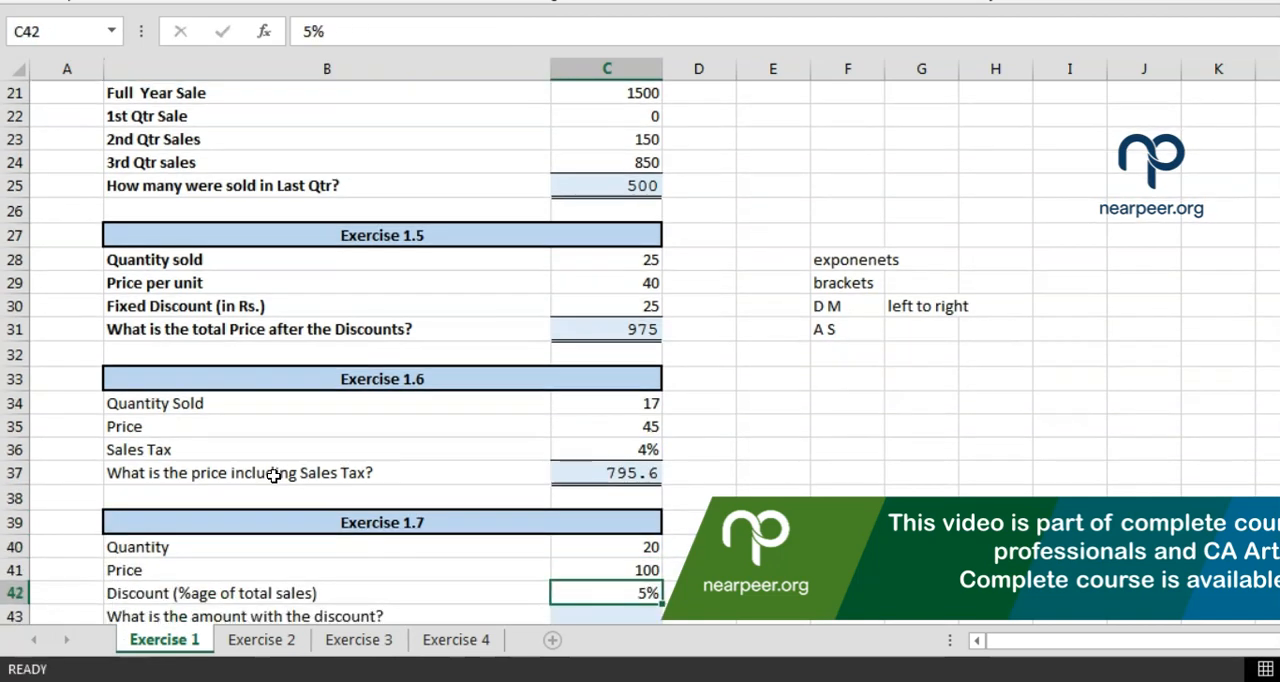
pyautogui.press('Up')
pyautogui.press('Up')
pyautogui.press('Up')
pyautogui.press('Up')
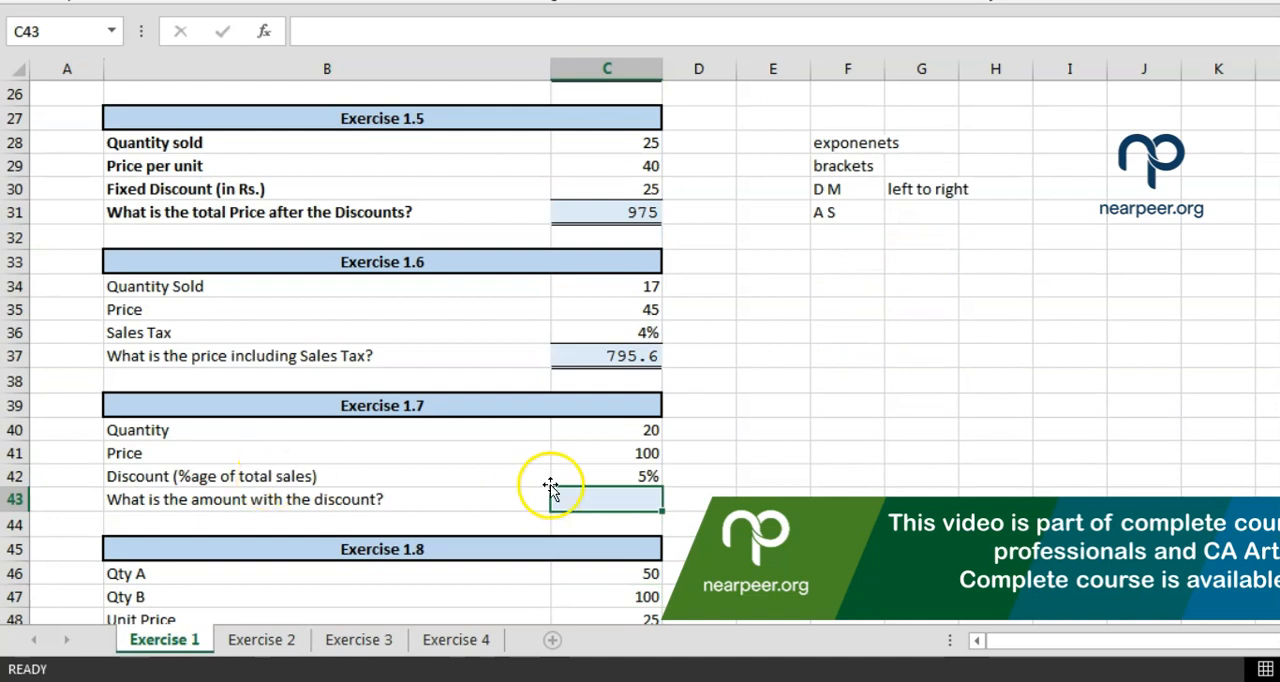
pyautogui.click(573, 428)
pyautogui.click(577, 450)
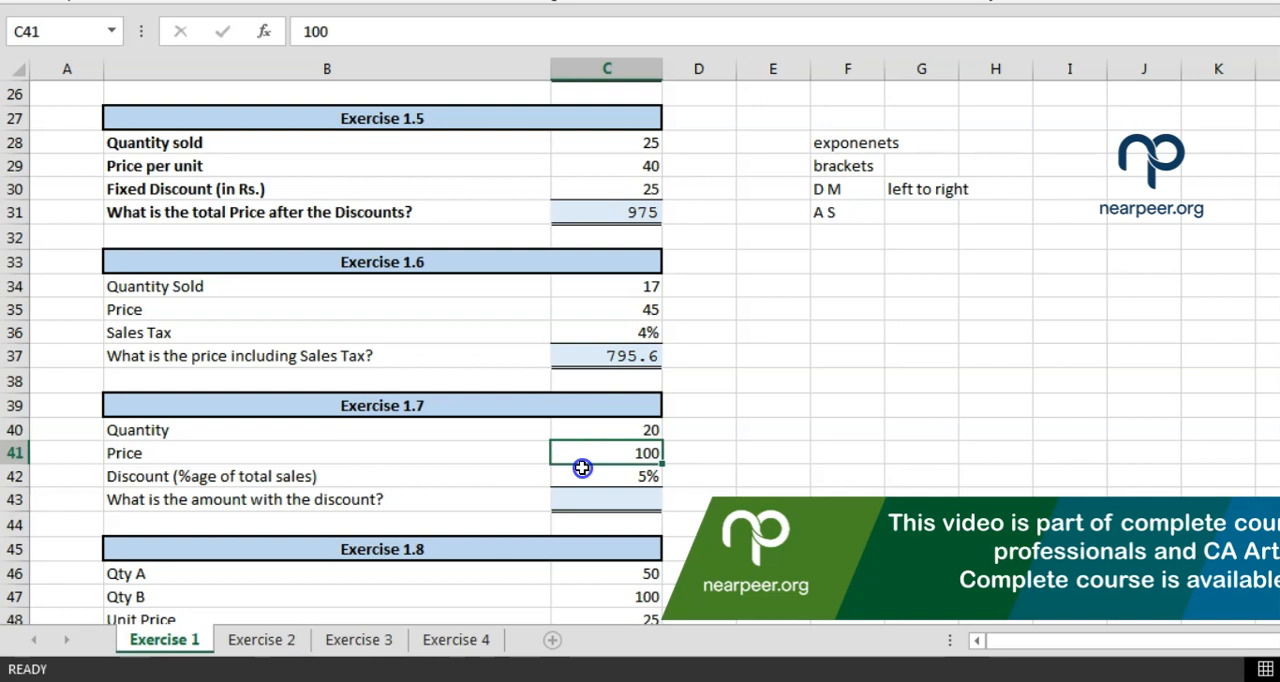
pyautogui.click(581, 468)
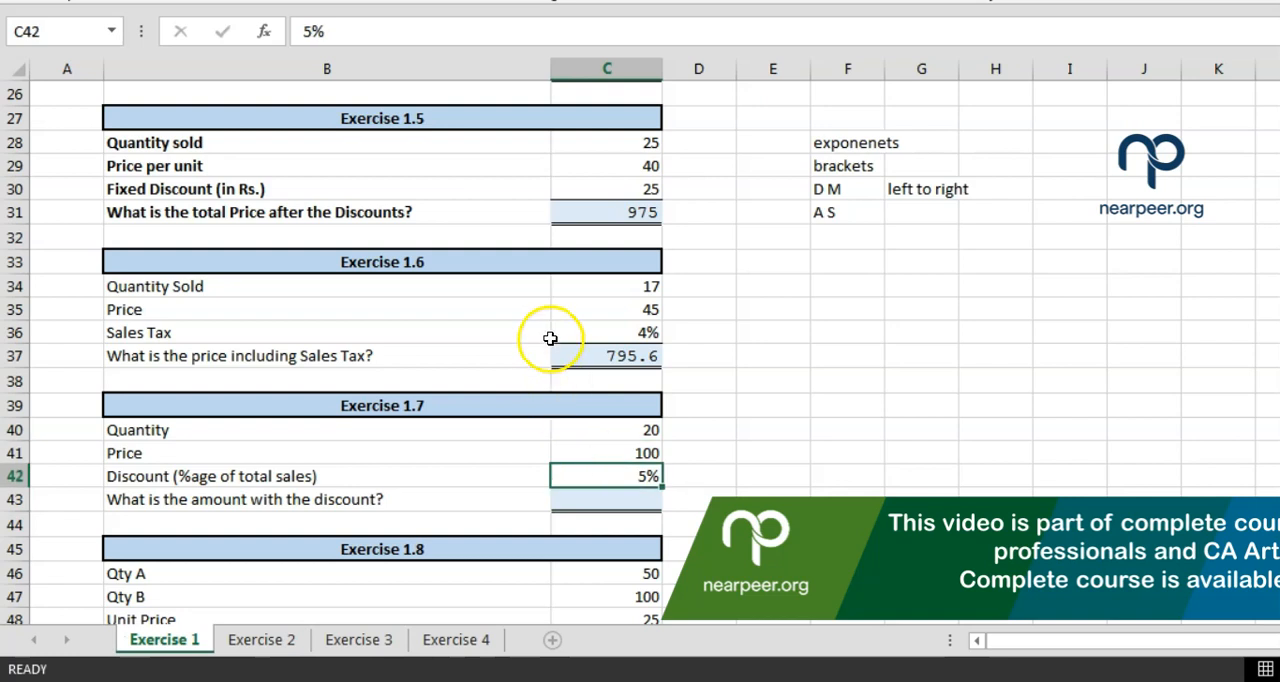
pyautogui.click(563, 332)
pyautogui.click(578, 474)
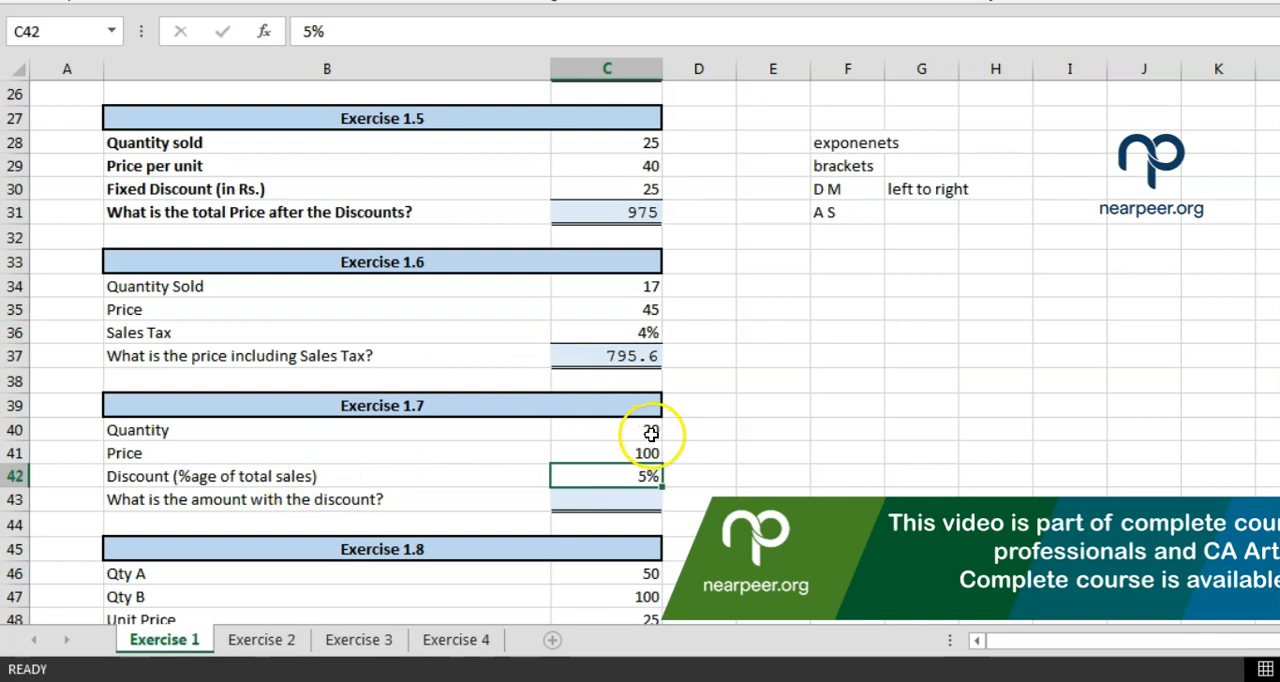
# Switch to Calculator, move it clear of the exercise data, and multiply 20 by 100 for the total sales
pyautogui.click(1100, 680)
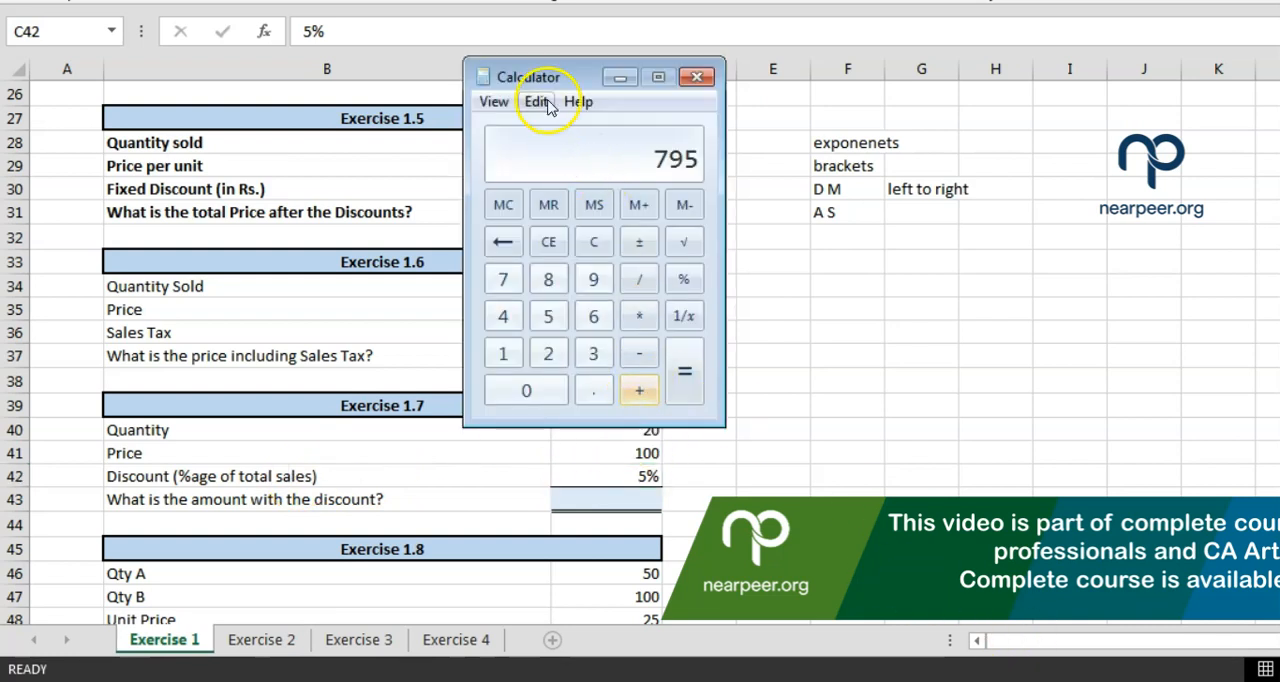
pyautogui.moveTo(551, 77); pyautogui.dragTo(792, 56)
pyautogui.write('20*')
pyautogui.write('00')
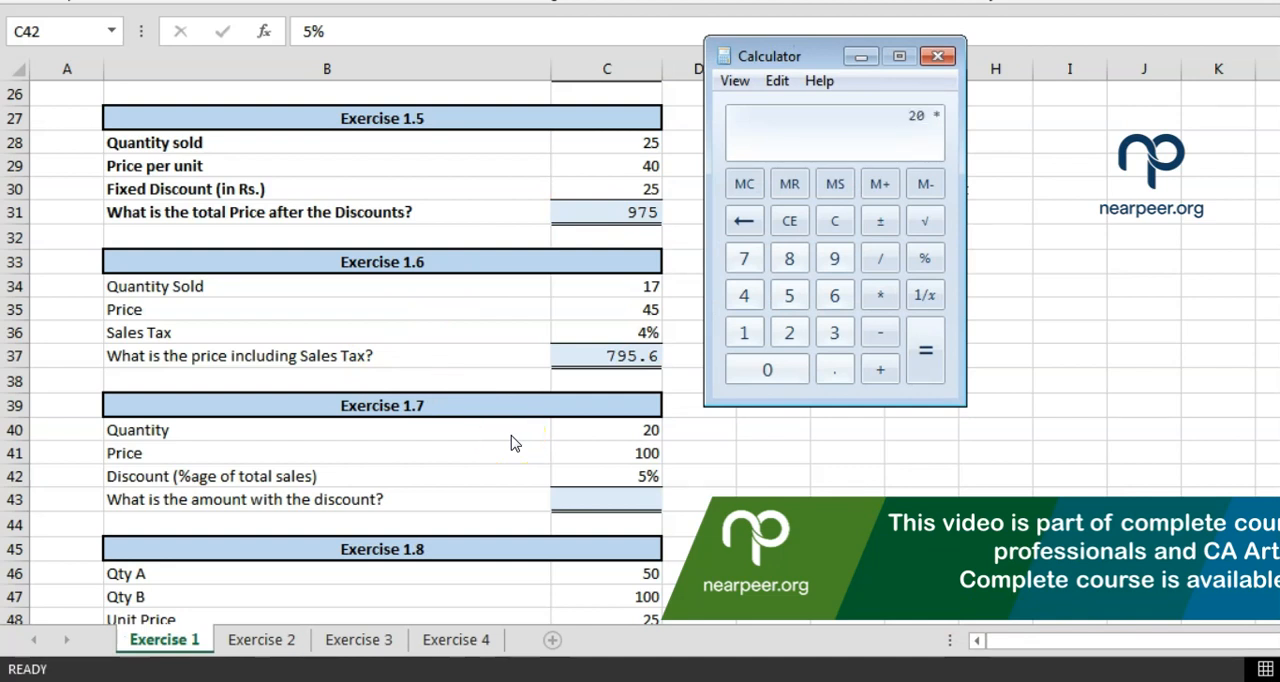
pyautogui.press('Return')
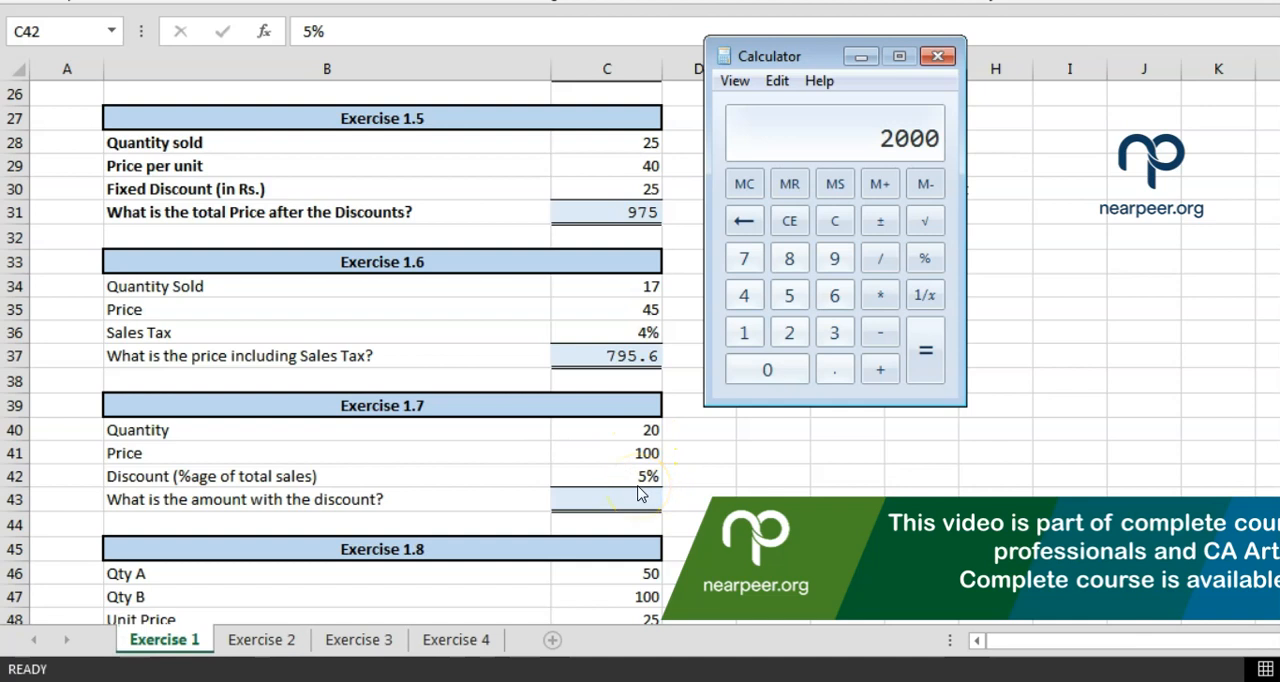
# Multiply the total by 0.05 on the calculator for the discount, and subtract 100 from 2000
pyautogui.write('*0.05')
pyautogui.press('Return')
pyautogui.write('20')
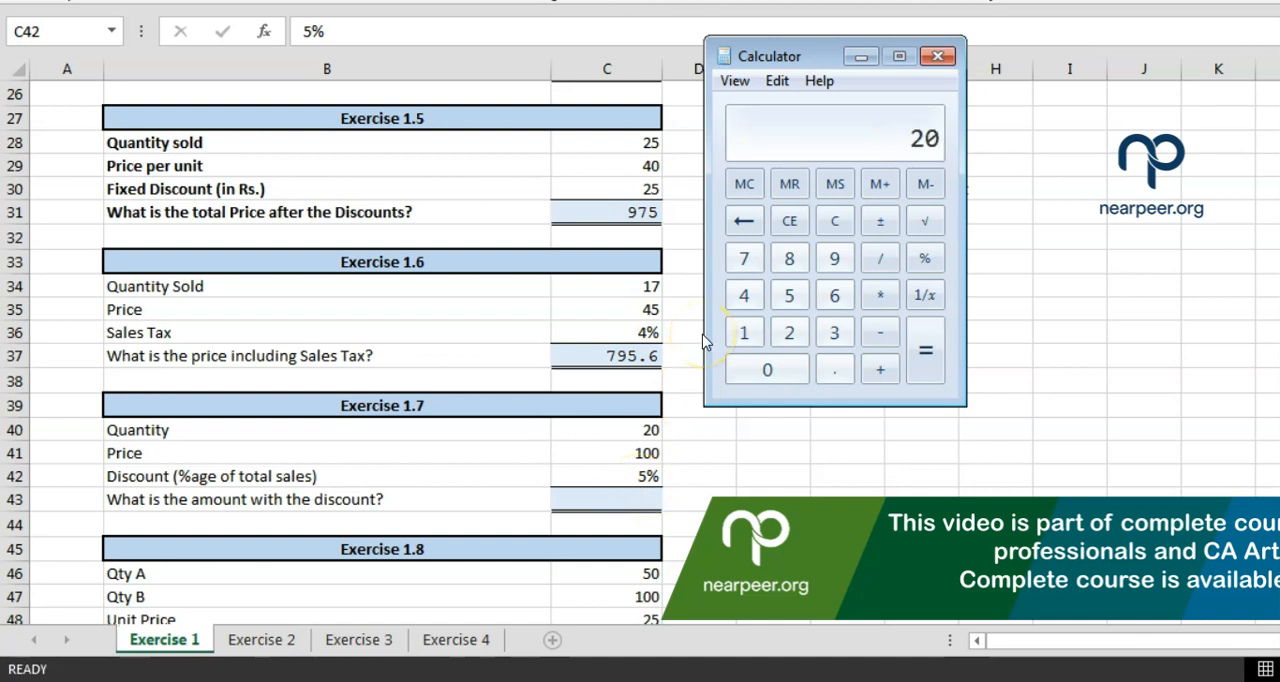
pyautogui.write('00-100')
pyautogui.press('Return')
# Start the Exercise 1.7 formula in C43 by multiplying quantity by price with cell references, =C40*C41
pyautogui.click(593, 494)
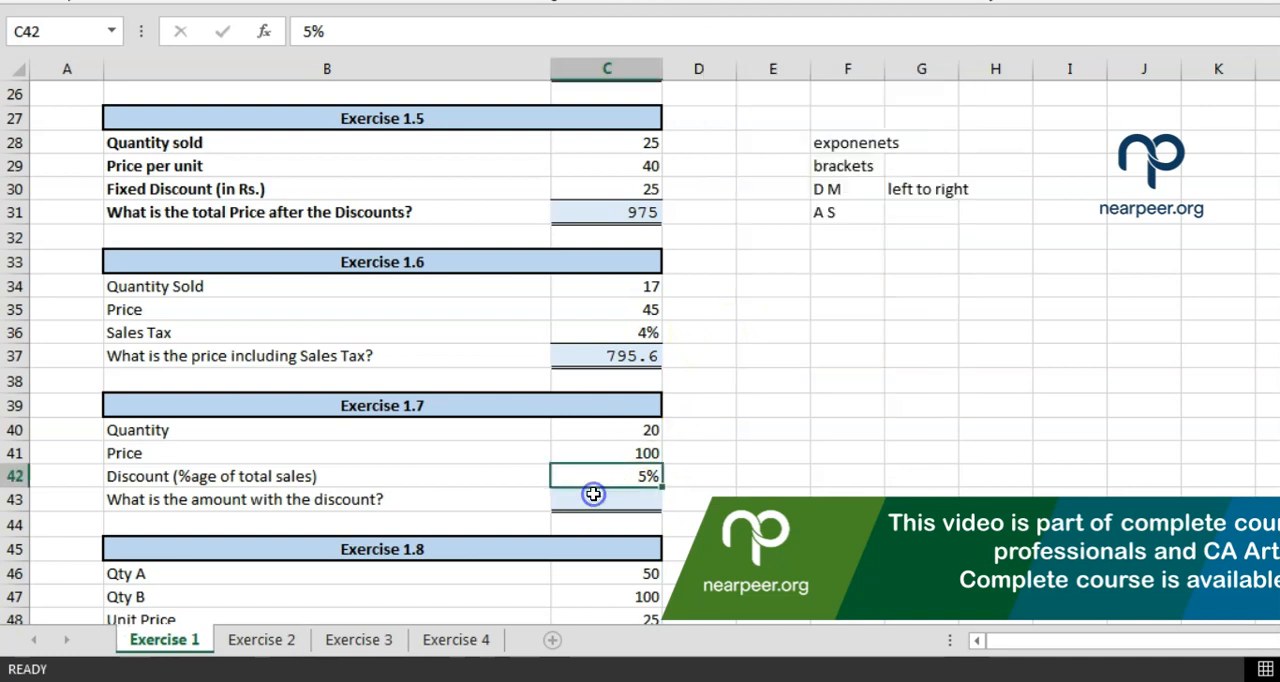
pyautogui.click(593, 494)
pyautogui.write('=')
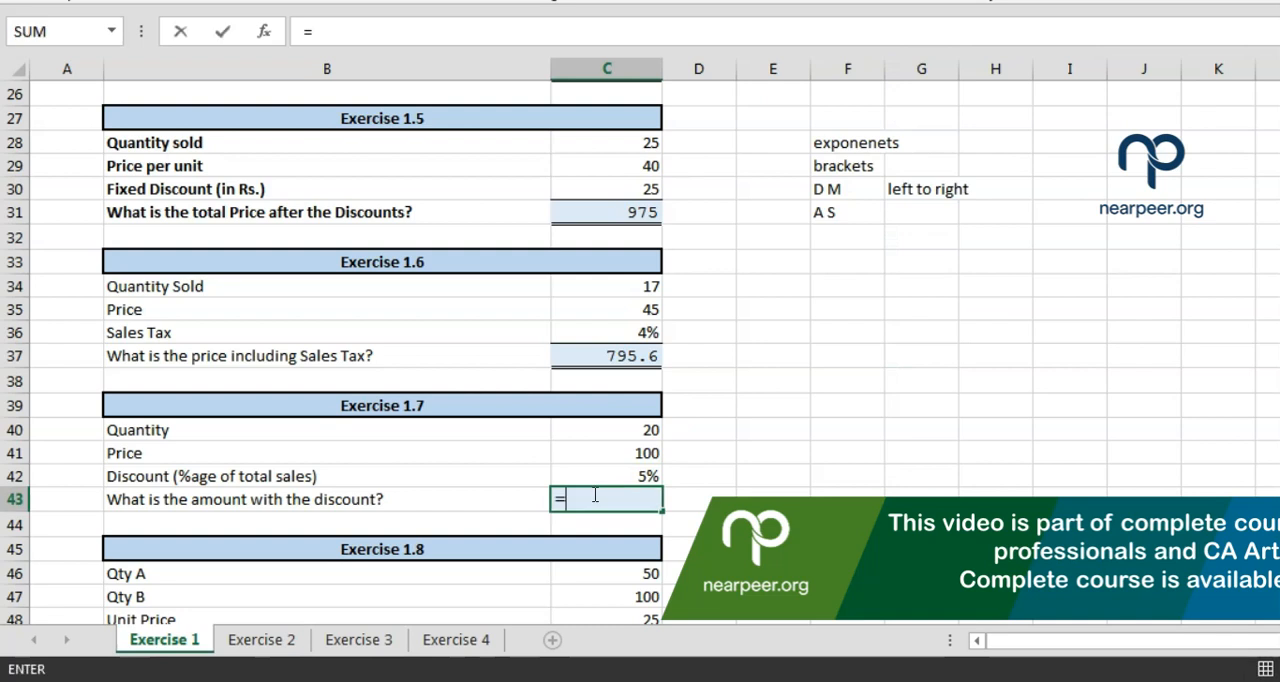
pyautogui.press('Up')
pyautogui.press('Up')
pyautogui.press('Up')
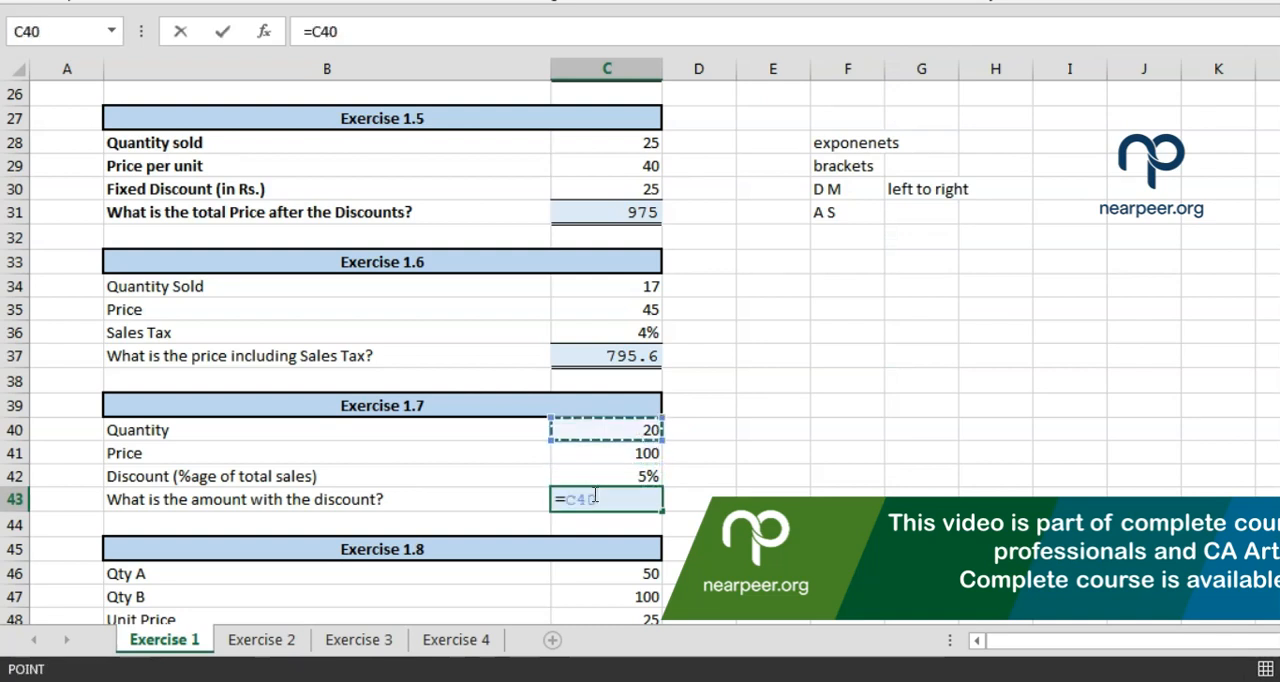
pyautogui.write('*')
pyautogui.press('Up')
pyautogui.press('Up')
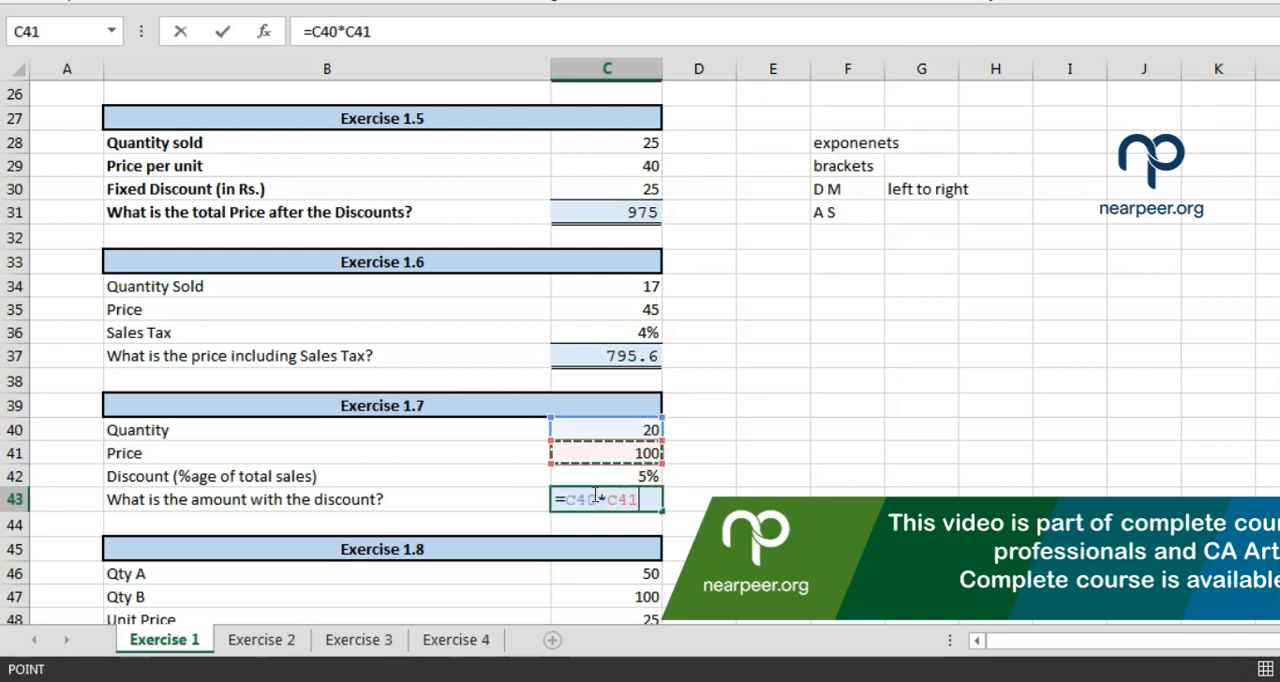
# Subtract the percentage discount on total sales, completing the C43 formula as =C40*C41-C40*C41*C42
pyautogui.write('-')
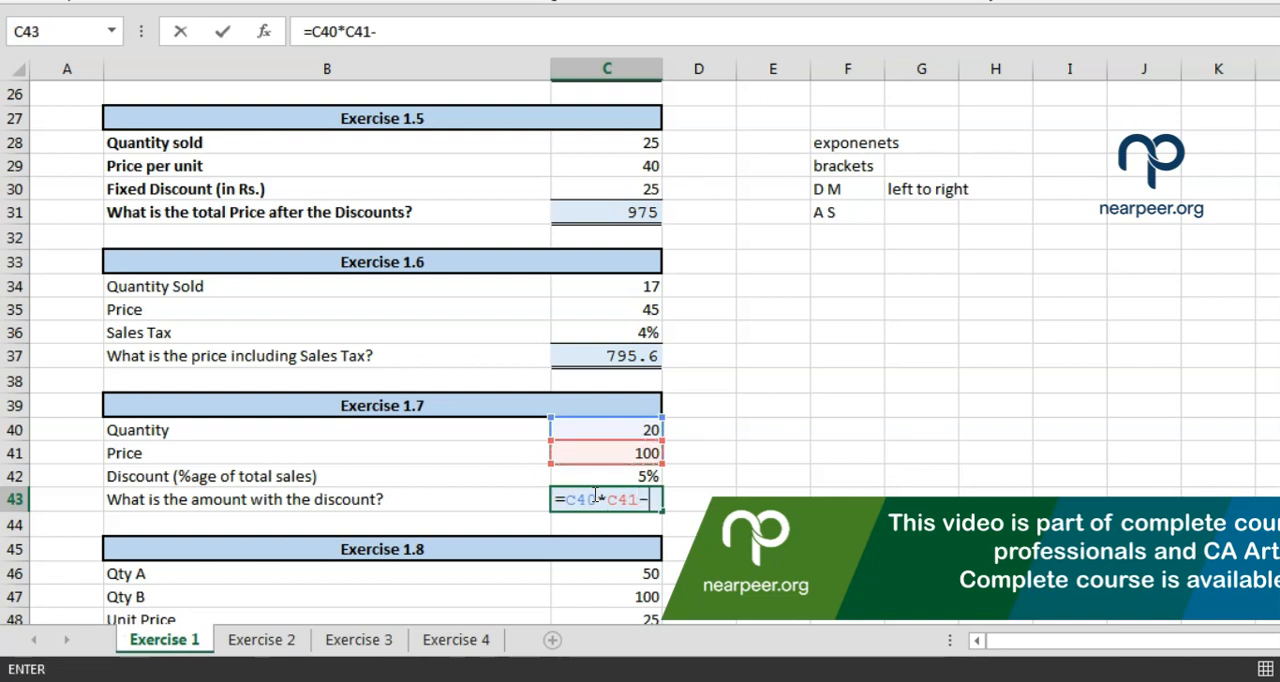
pyautogui.press('Up')
pyautogui.press('Up')
pyautogui.press('Up')
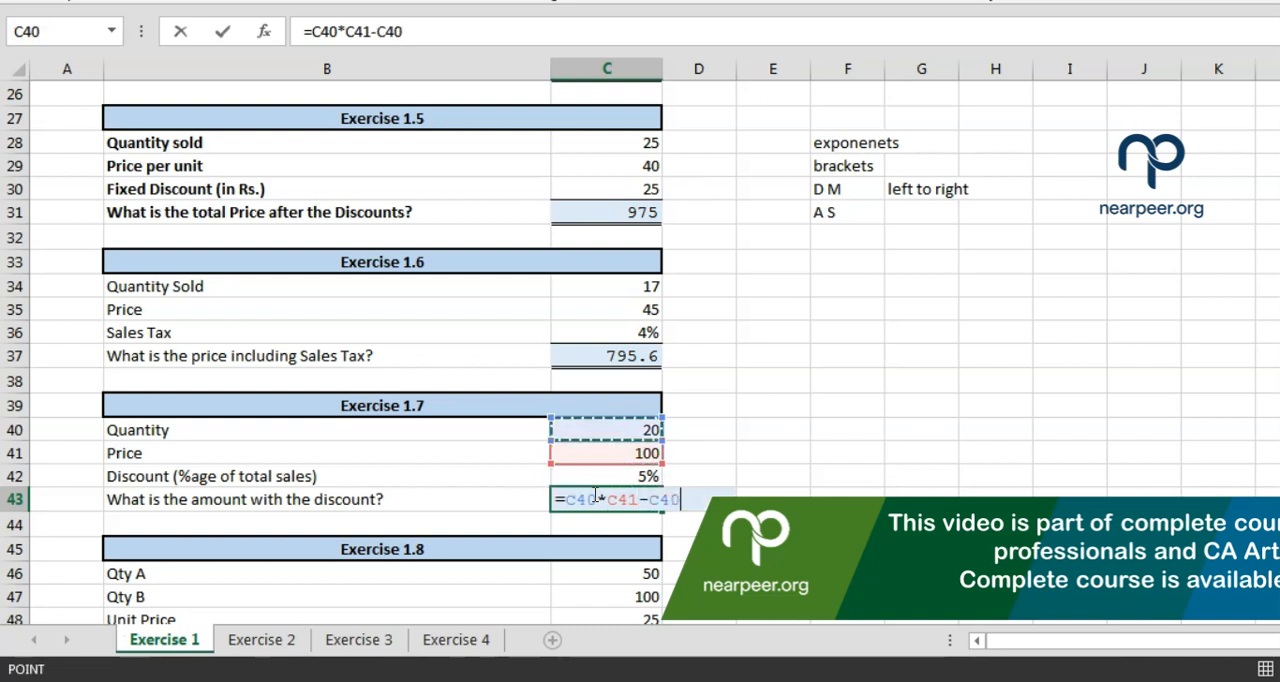
pyautogui.write('*')
pyautogui.press('Up')
pyautogui.press('Up')
pyautogui.press('Up')
pyautogui.press('Down')
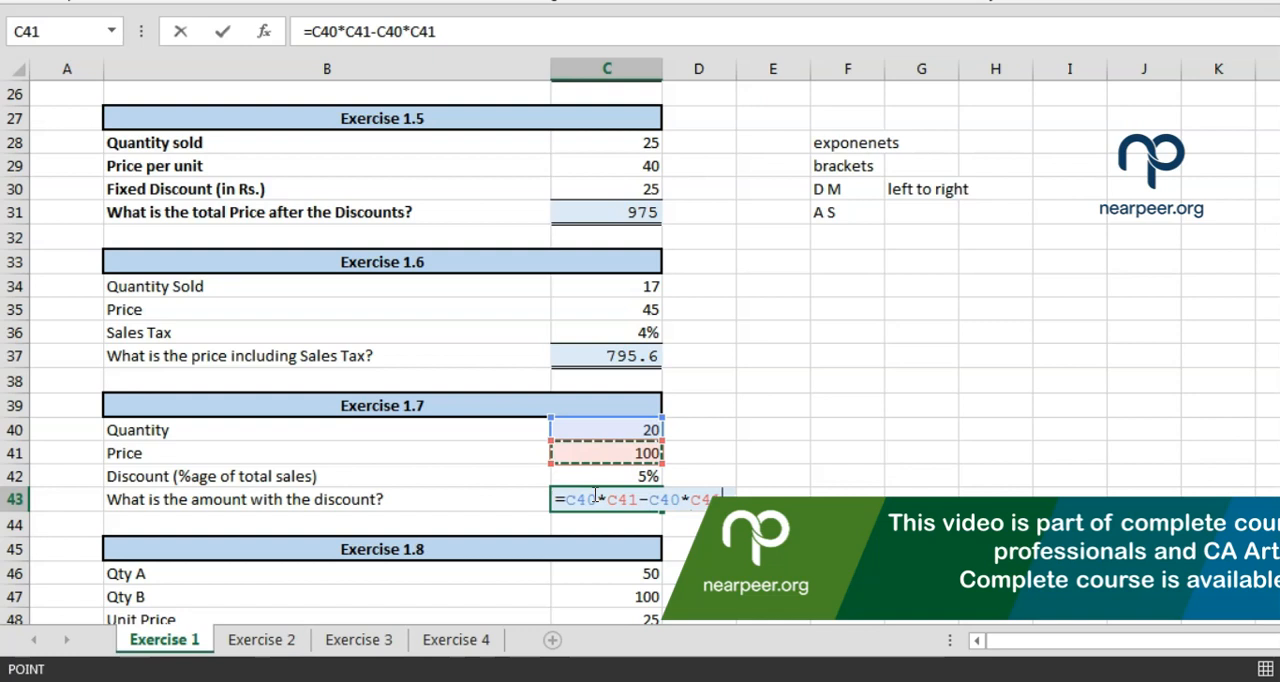
pyautogui.write('*')
pyautogui.press('Up')
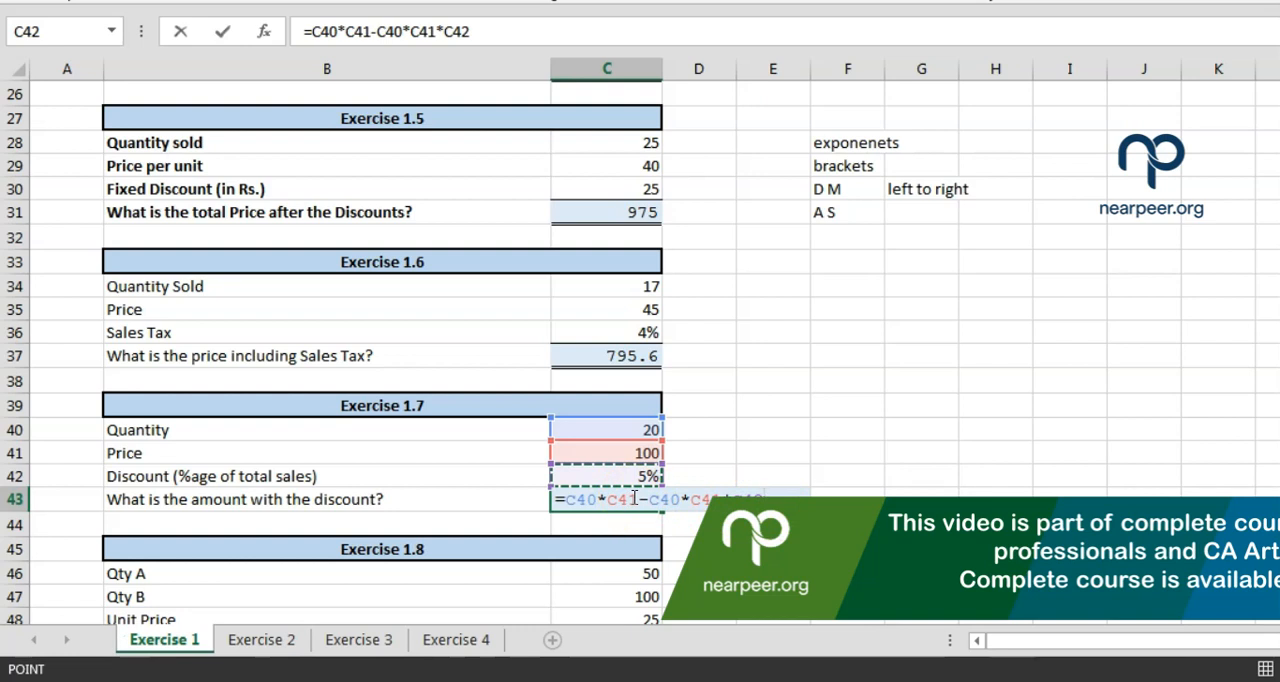
pyautogui.press('Return')
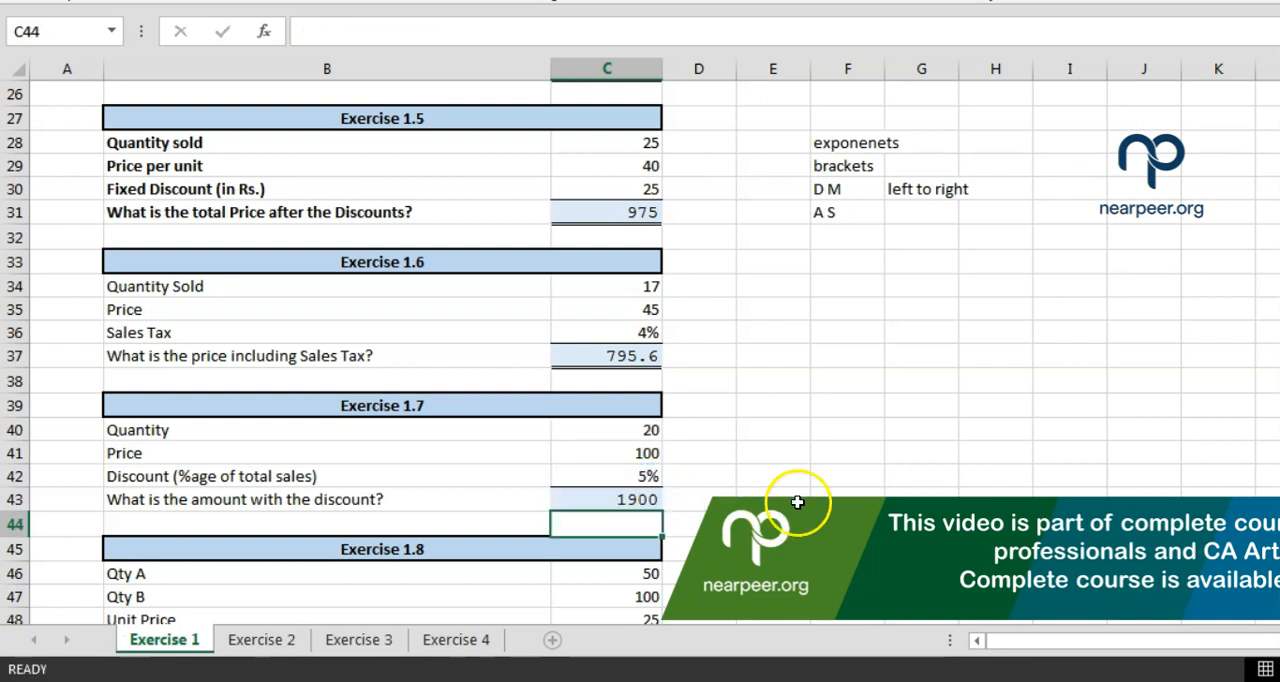
pyautogui.press('Up')
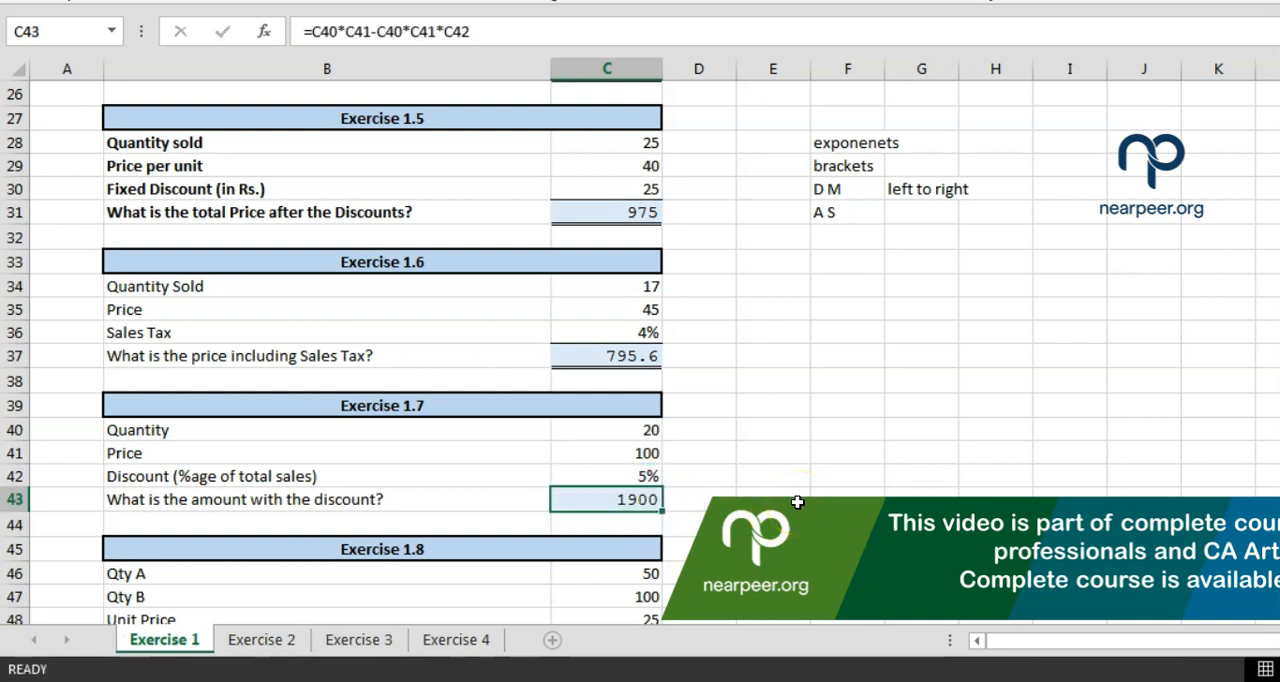
pyautogui.press('F2')
pyautogui.write(')')
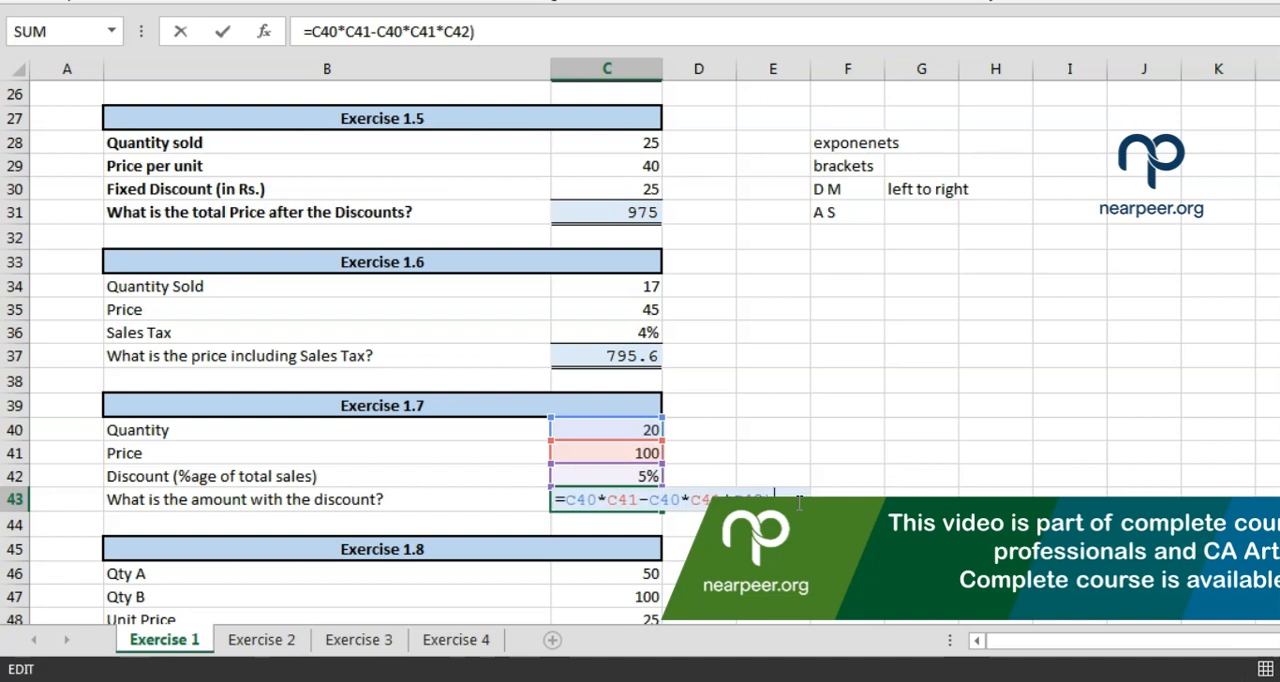
pyautogui.press('Left')
pyautogui.press('Left')
pyautogui.press('Left')
pyautogui.press('Left')
pyautogui.write('(')
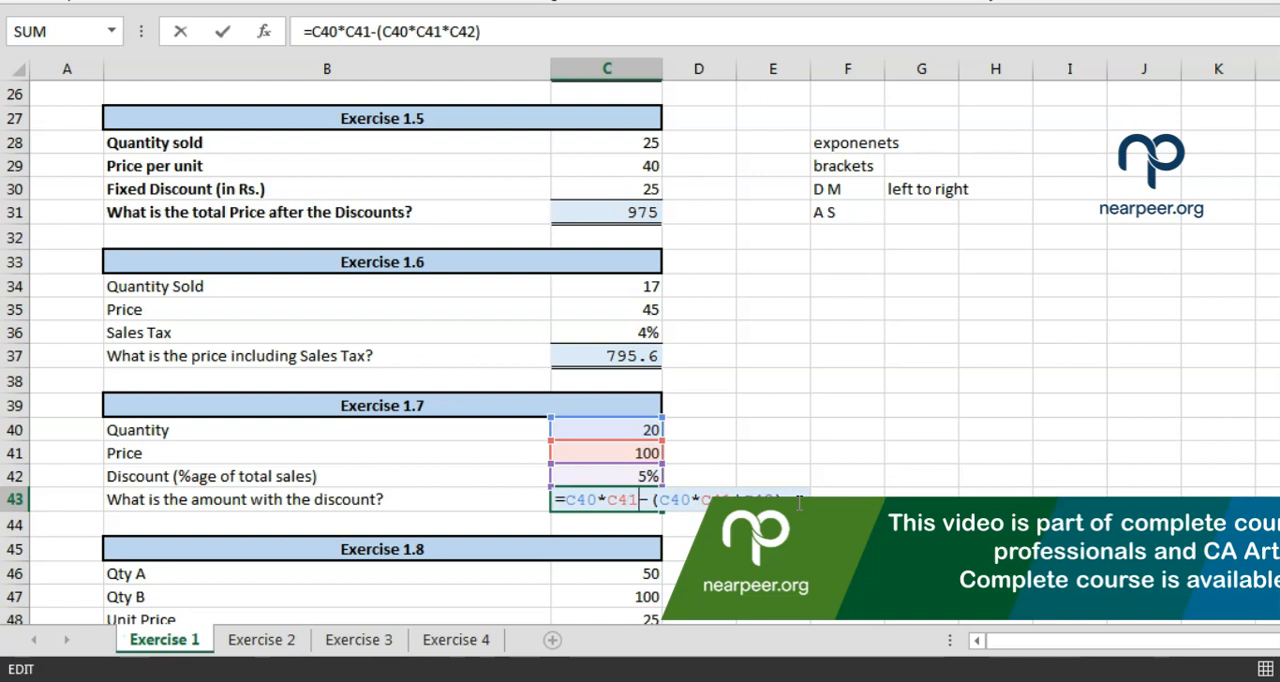
pyautogui.press('Left')
pyautogui.press('Left')
pyautogui.write(')')
pyautogui.press('Left')
pyautogui.press('Left')
pyautogui.press('Left')
pyautogui.press('Left')
pyautogui.press('Left')
pyautogui.press('Left')
pyautogui.press('Left')
pyautogui.press('Left')
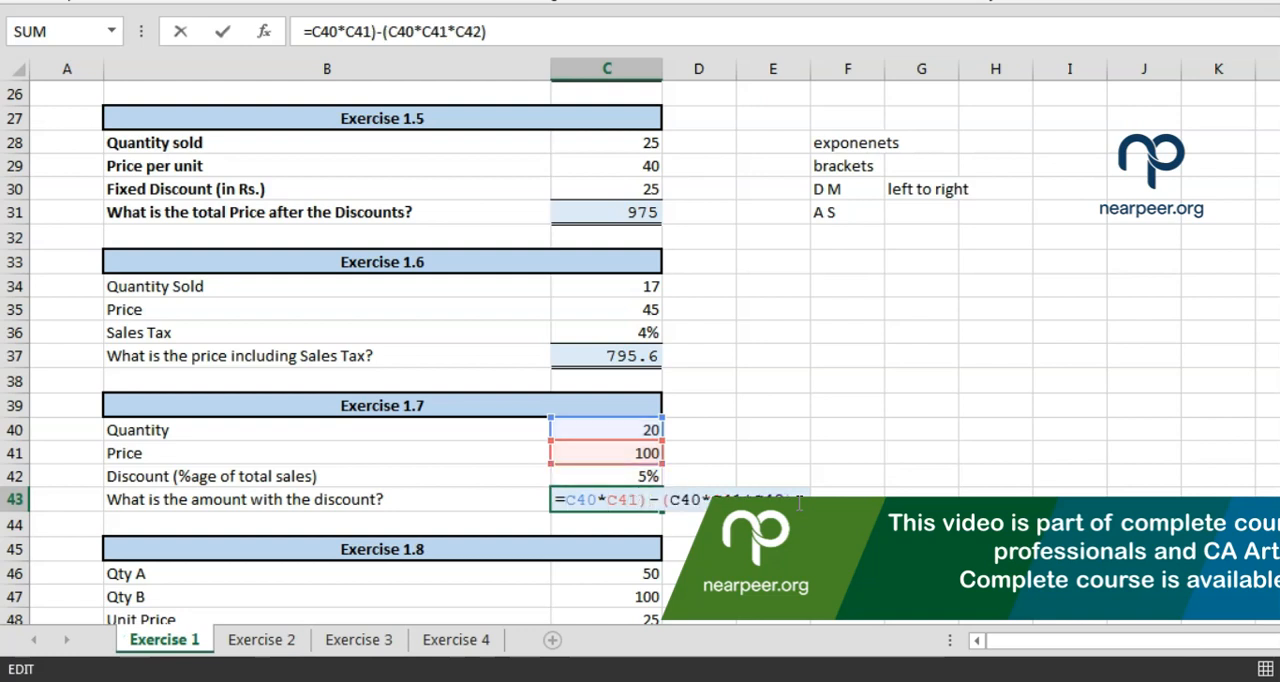
pyautogui.write('(')
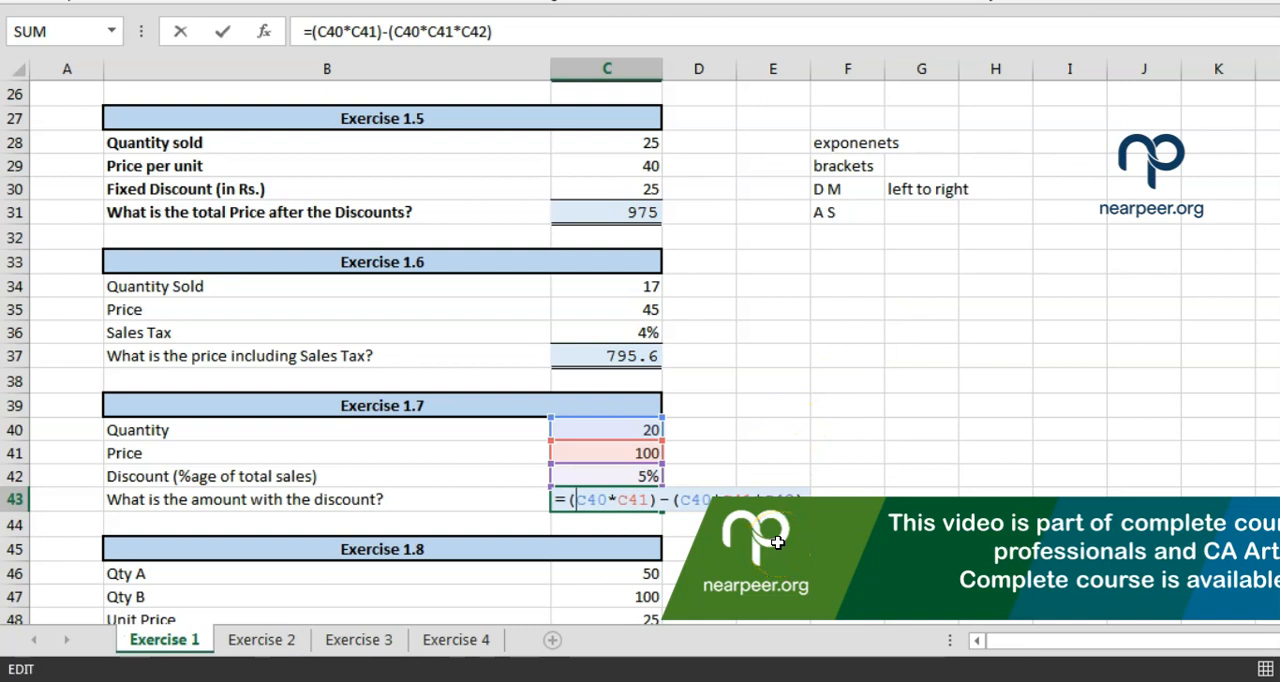
pyautogui.moveTo(834, 142); pyautogui.dragTo(907, 222)
pyautogui.press('Escape')
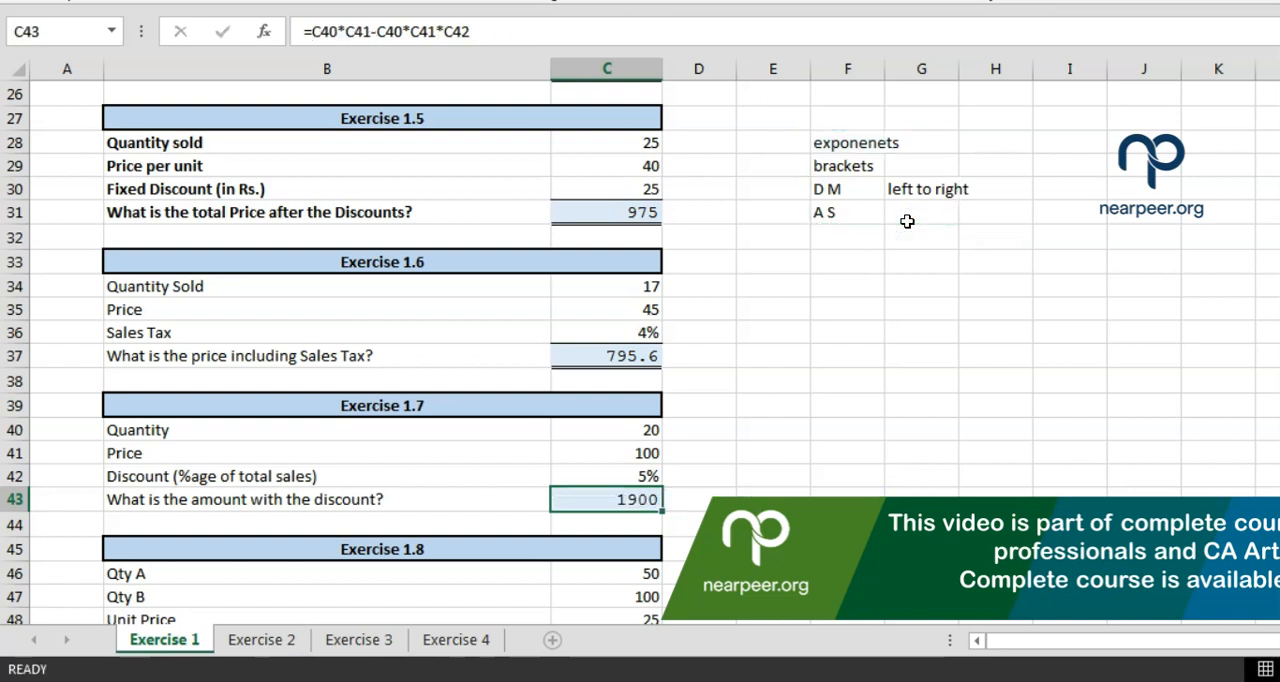
# Enclose both terms of the C43 formula in brackets, making it =(C40*C41)-(C40*C41*C42)
pyautogui.press('F2')
pyautogui.write(')')
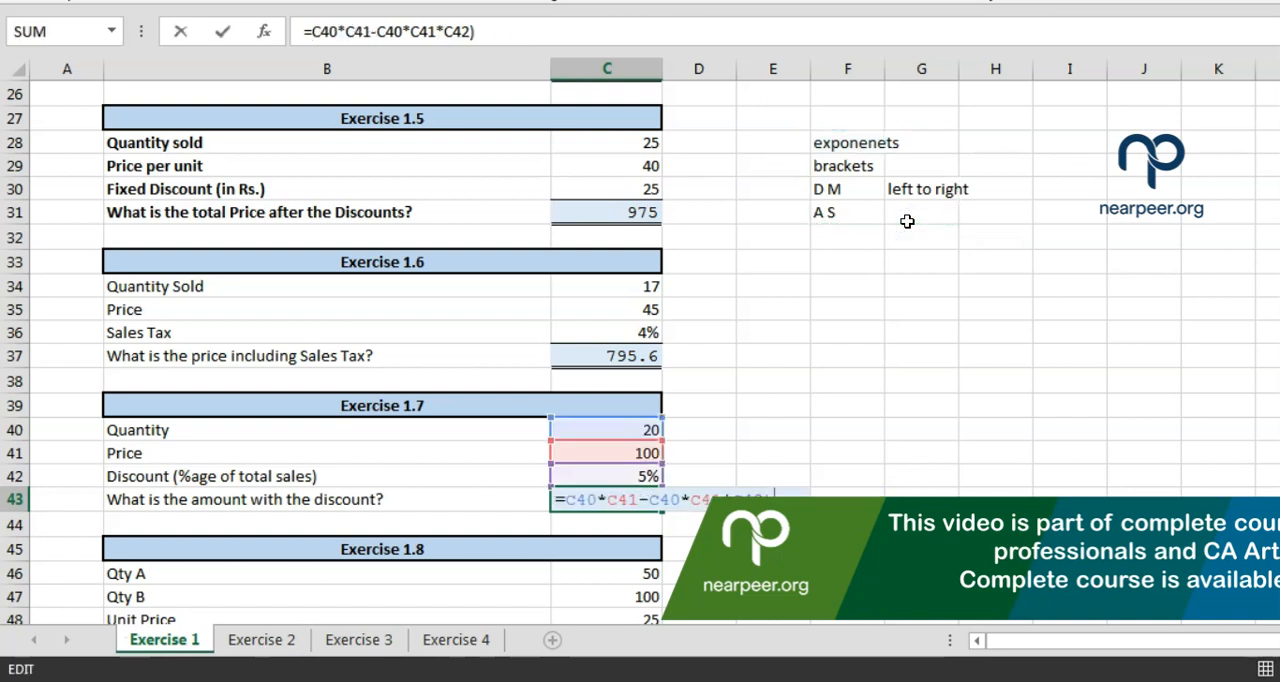
pyautogui.write('(')
pyautogui.press('Left')
pyautogui.press('Left')
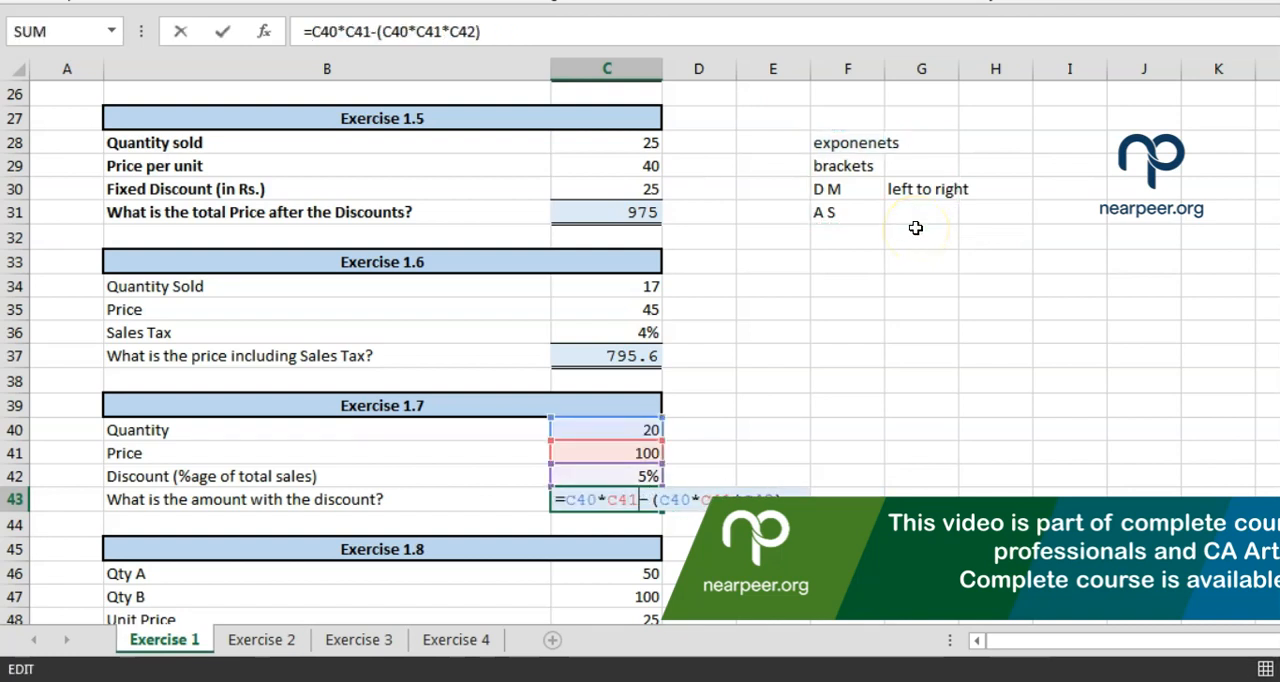
pyautogui.write(')')
pyautogui.press('Left')
pyautogui.press('Left')
pyautogui.press('Left')
pyautogui.press('Left')
pyautogui.press('Left')
pyautogui.press('Left')
pyautogui.press('Left')
pyautogui.press('Left')
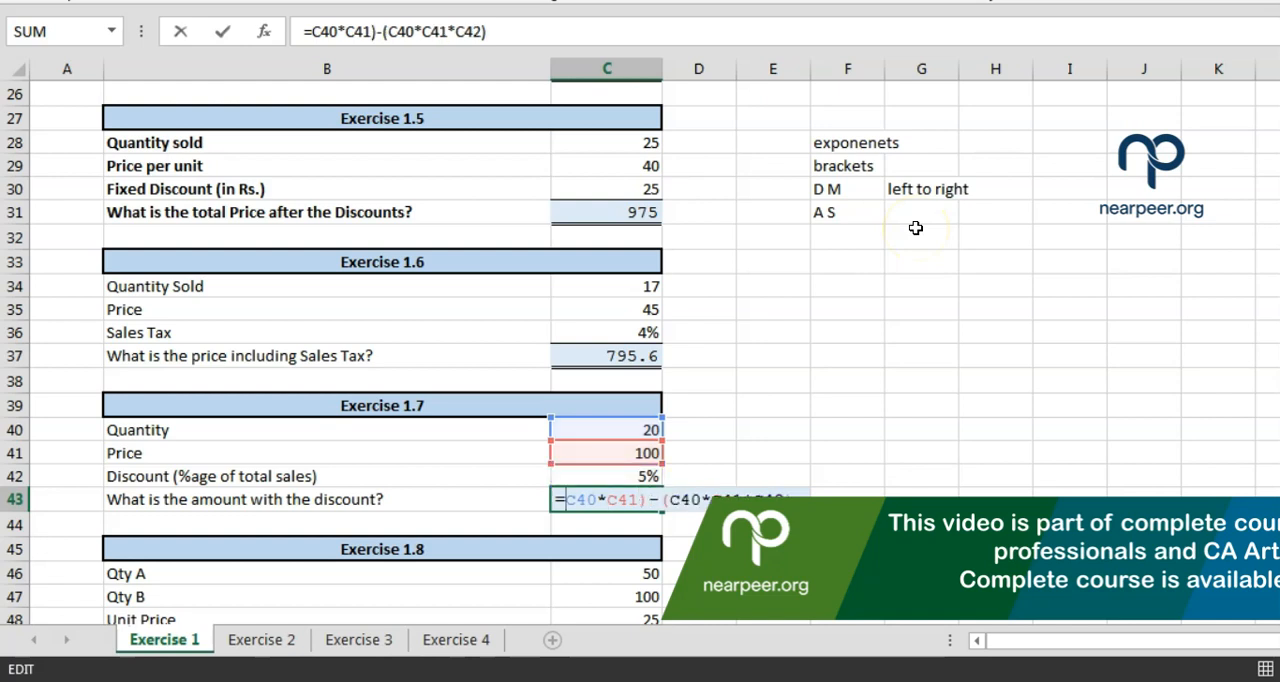
pyautogui.write('(')
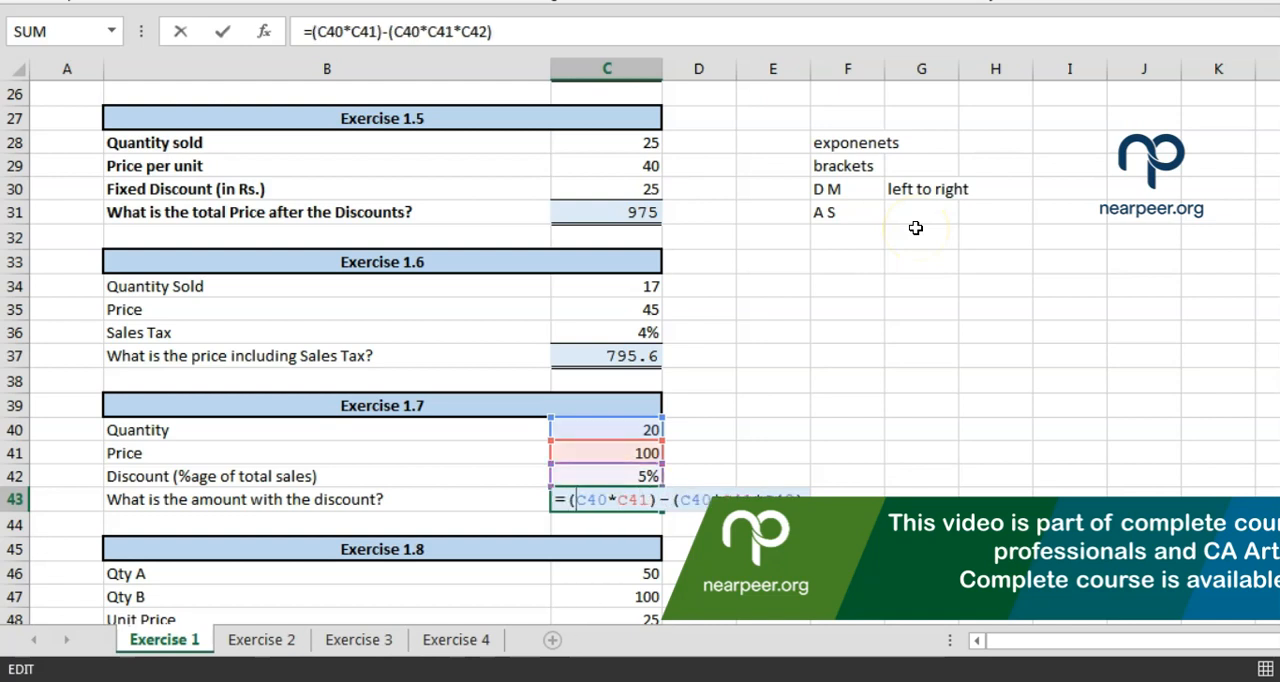
pyautogui.press('Return')
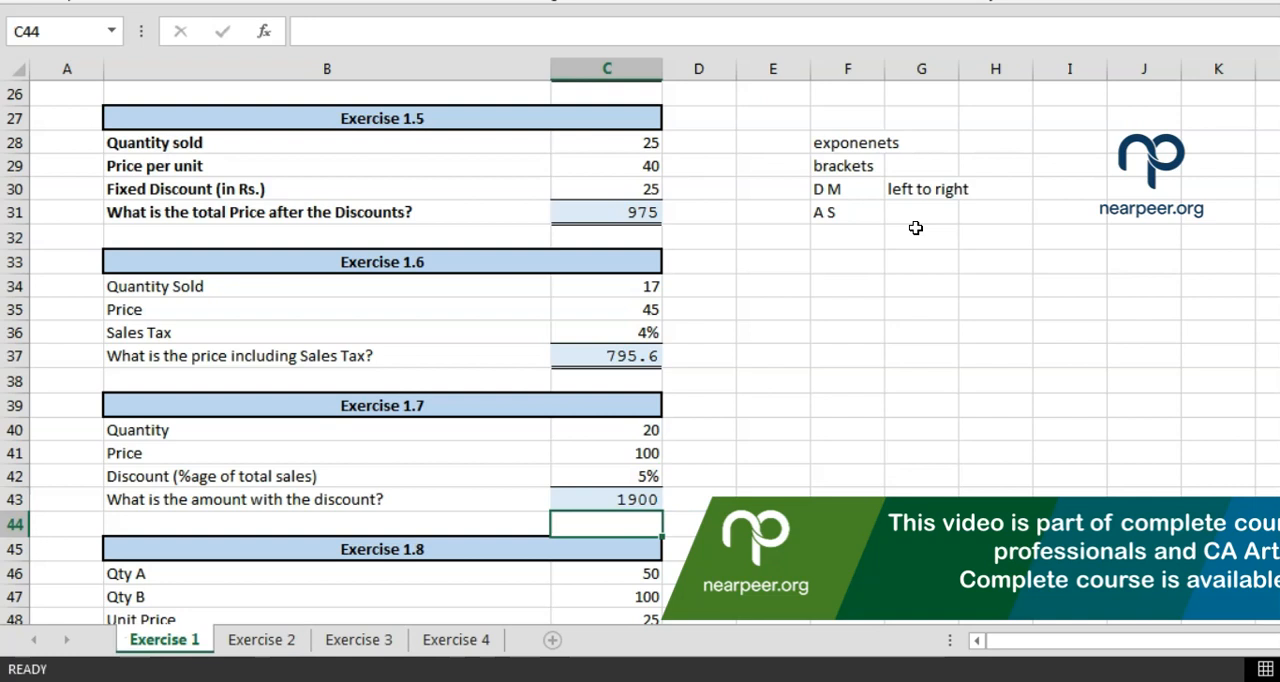
# Examine the Exercise 1.8 data: Qty A, Qty B and Unit Price in C46:C48, and the empty revenue cell C49
pyautogui.press('Down')
pyautogui.press('Down')
pyautogui.press('Down')
pyautogui.press('Down')
pyautogui.press('Down')
pyautogui.press('Down')
pyautogui.press('Down')
pyautogui.press('Down')
pyautogui.press('Down')
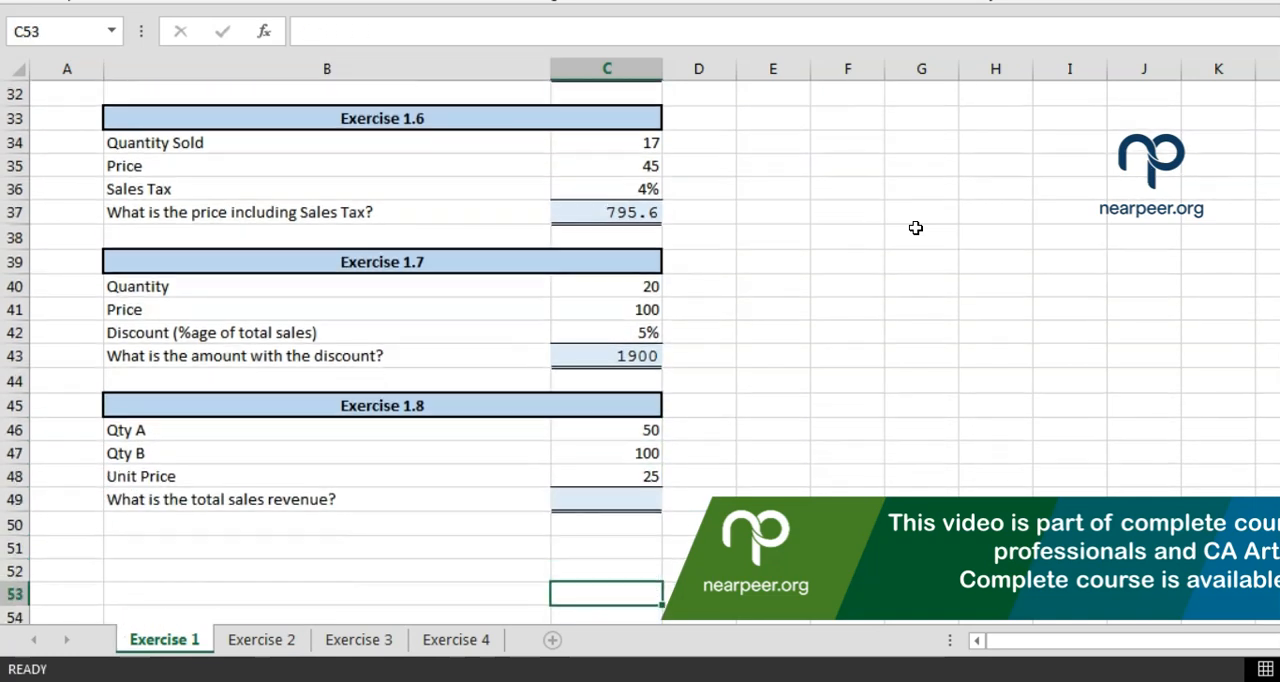
pyautogui.press('Down')
pyautogui.press('Up')
pyautogui.press('Up')
pyautogui.press('Up')
pyautogui.press('Up')
pyautogui.press('Up')
pyautogui.press('Up')
pyautogui.press('Up')
pyautogui.press('Up')
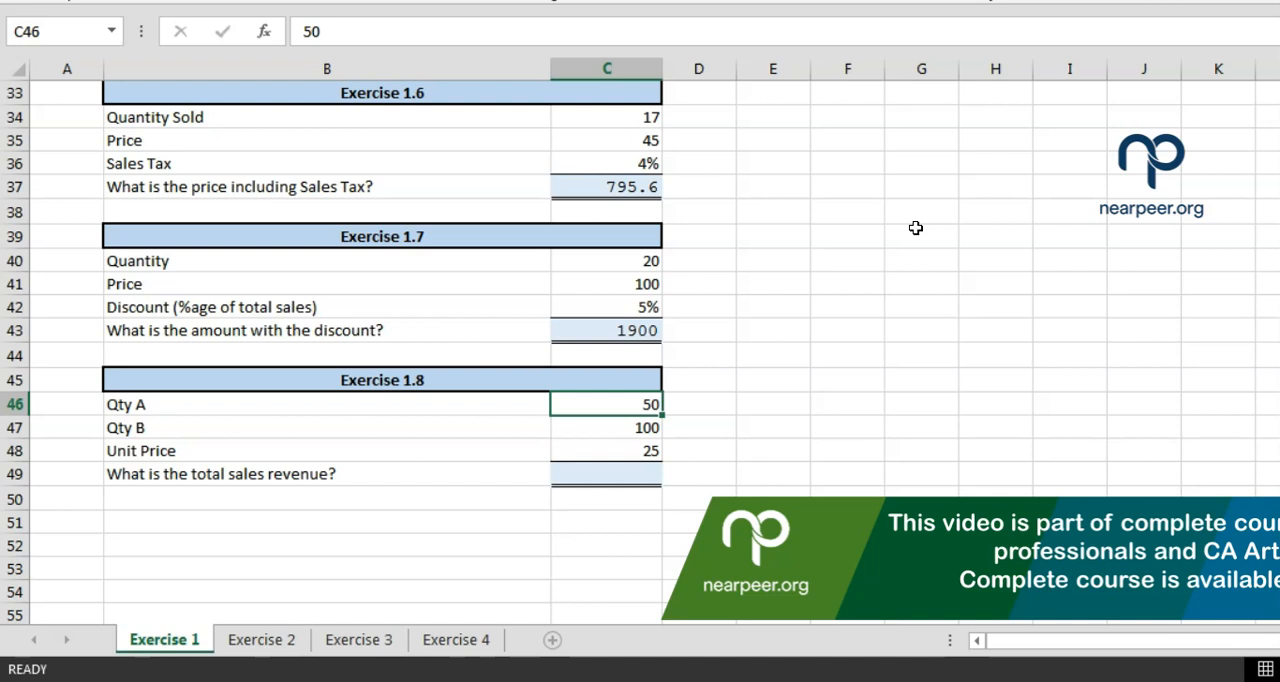
pyautogui.press('Down')
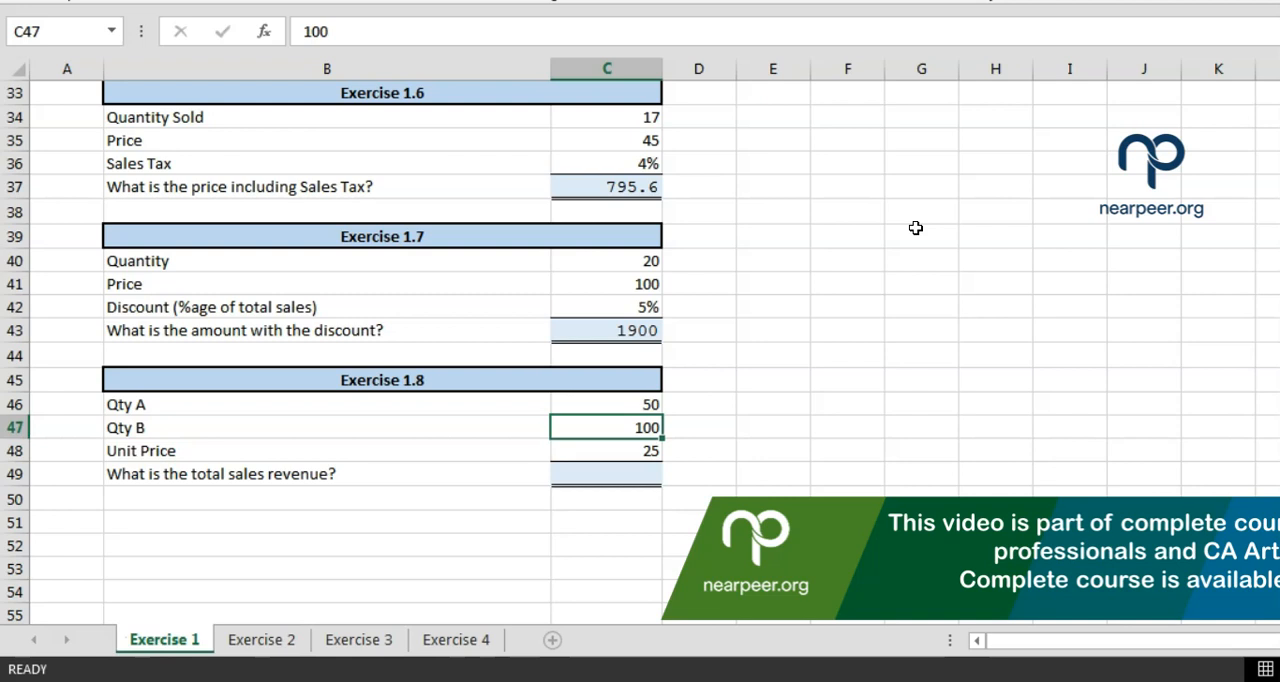
pyautogui.press('Down')
pyautogui.press('F2')
pyautogui.press('Escape')
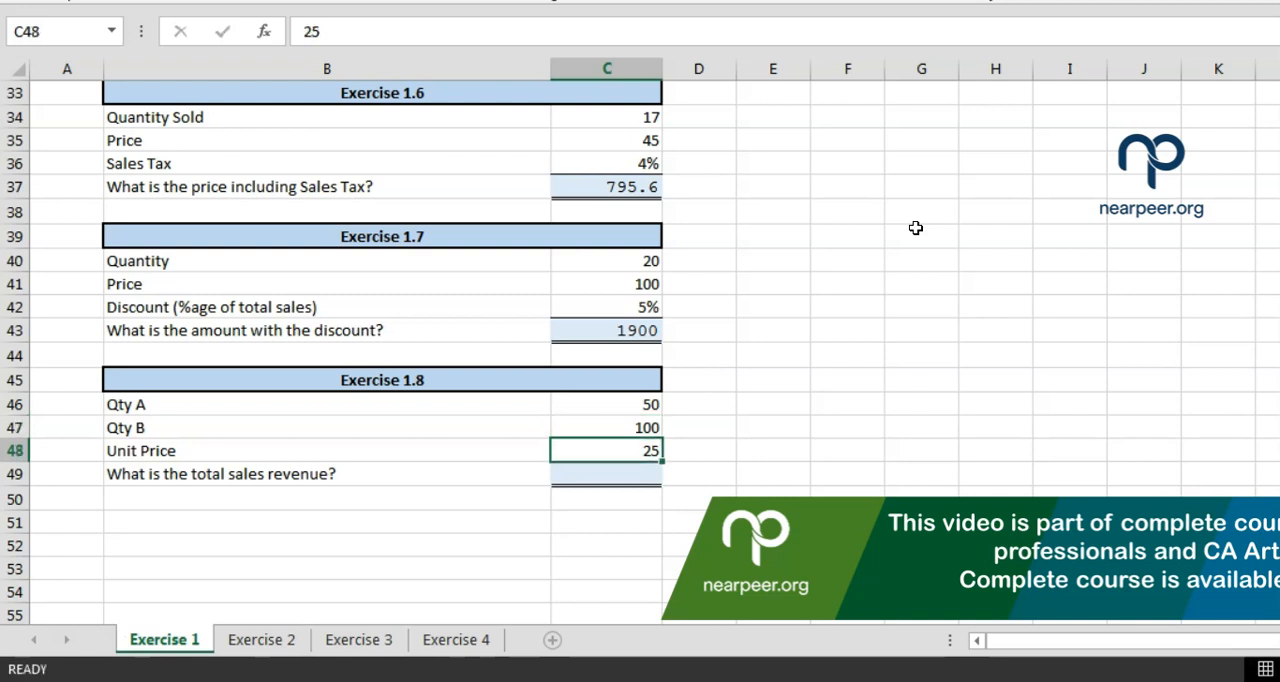
pyautogui.press('Down')
pyautogui.write('+')
pyautogui.press('Escape')
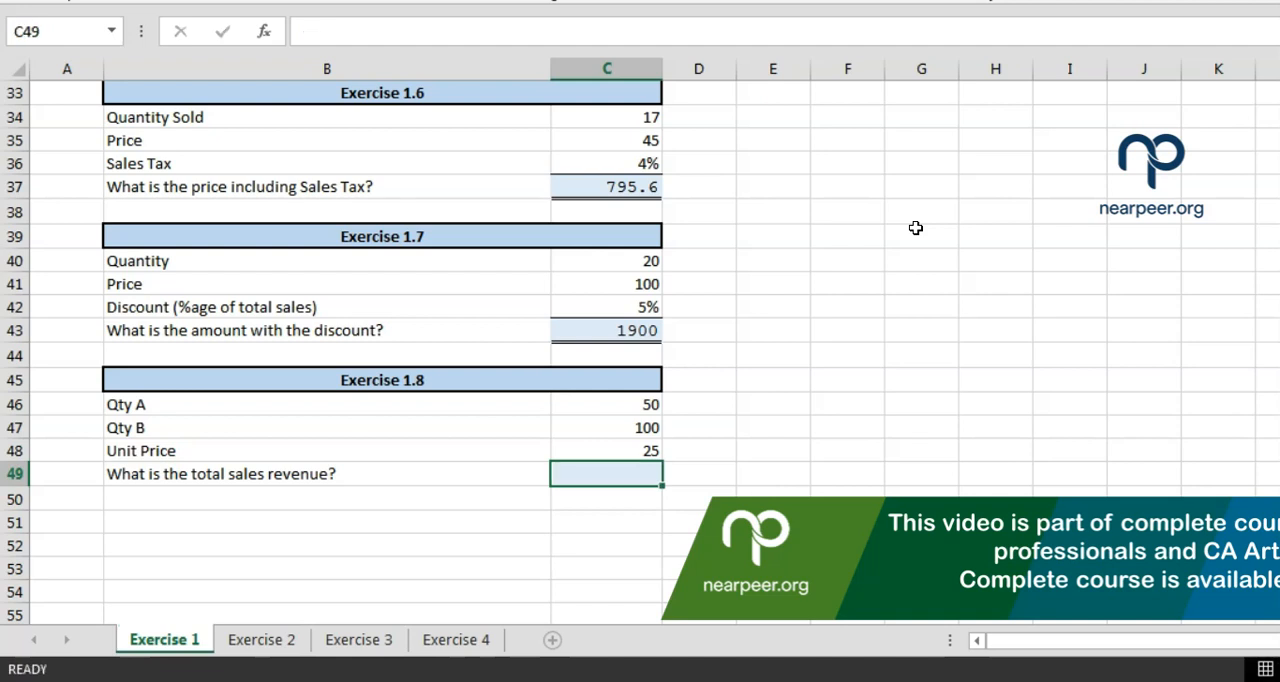
# Switch to Calculator, add the quantities 50 and 100, and multiply the sum by the unit price of 25
pyautogui.click(1160, 681)
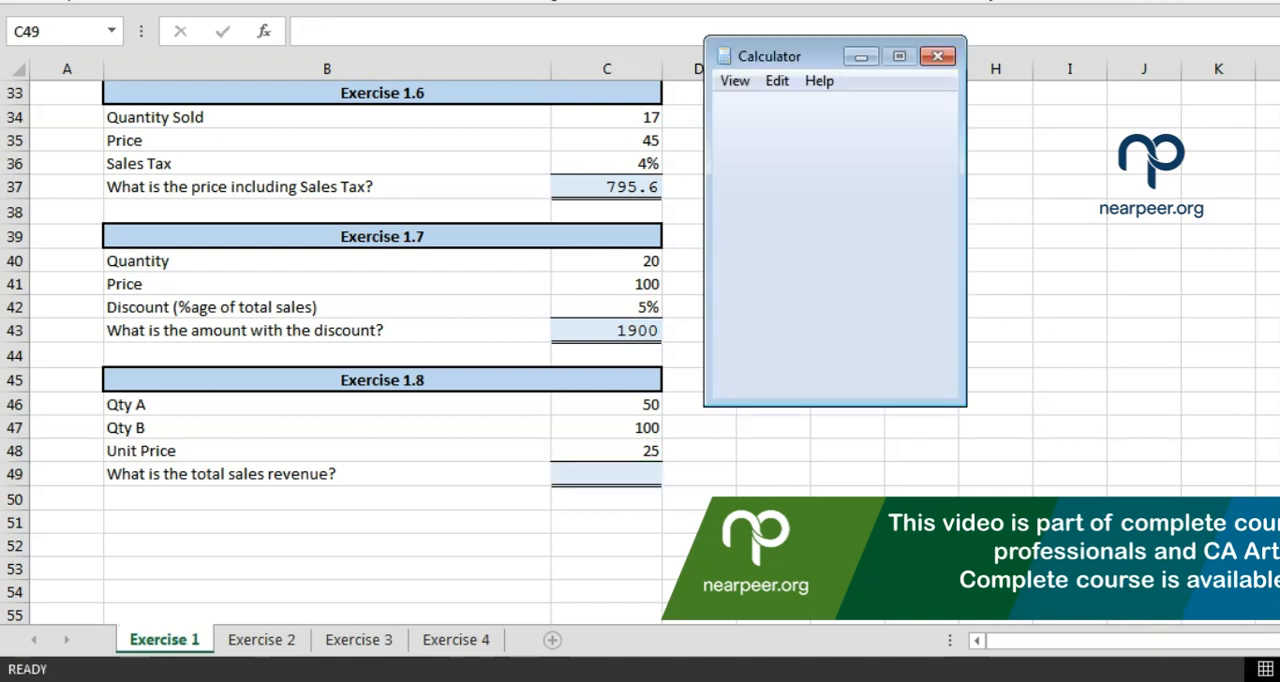
pyautogui.write('50+100')
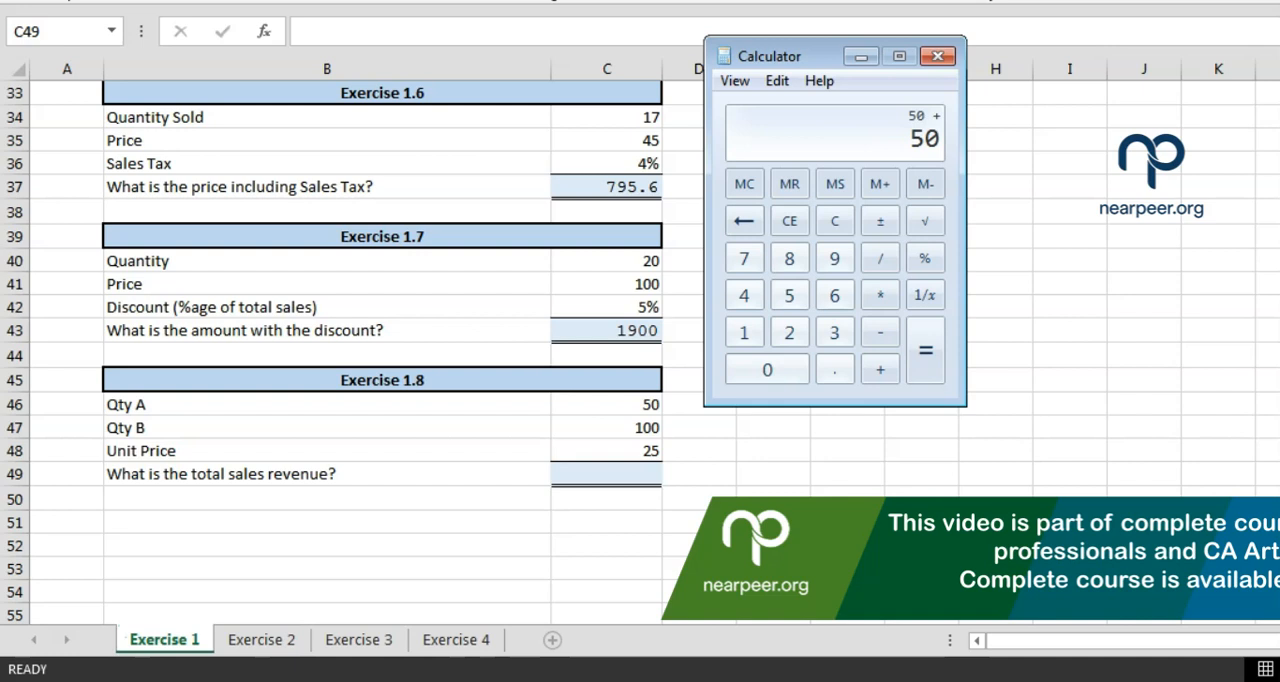
pyautogui.press('Return')
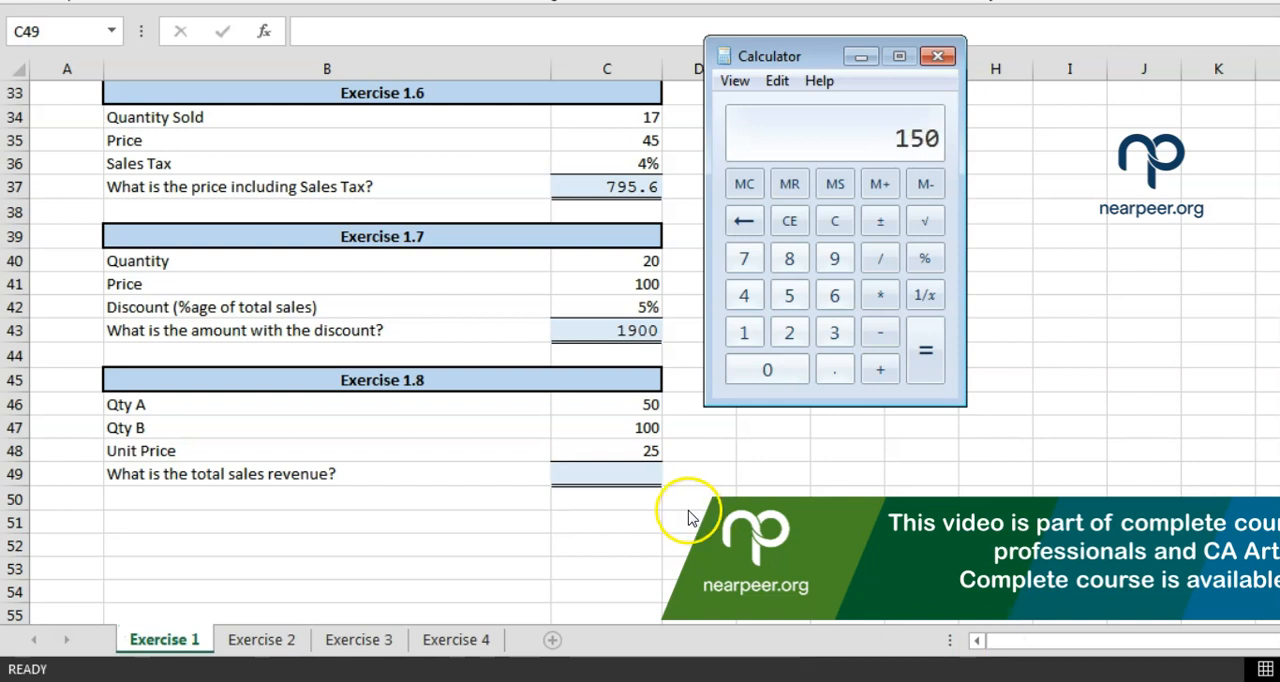
pyautogui.write('*25')
pyautogui.press('Return')
# Return to the worksheet and build the total sales revenue formula =C46+C47*C48 in C49
pyautogui.click(612, 471)
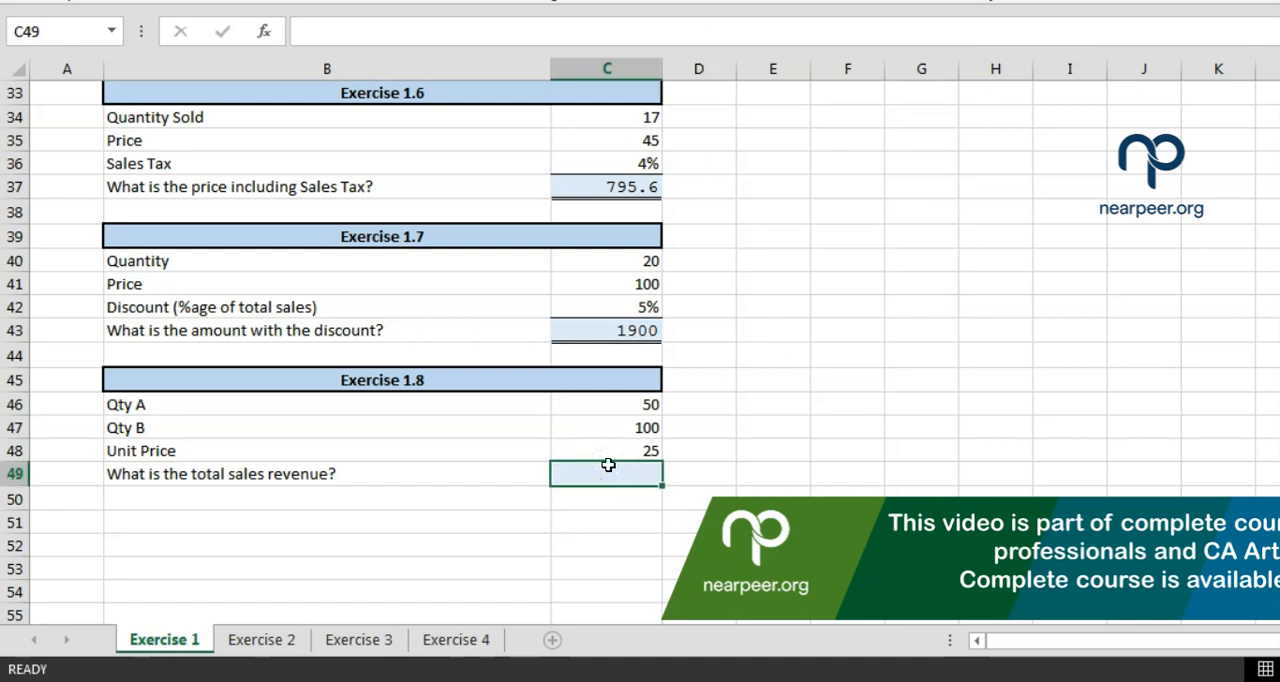
pyautogui.write('=')
pyautogui.press('Up')
pyautogui.press('Up')
pyautogui.press('Up')
pyautogui.write('+')
pyautogui.press('Up')
pyautogui.press('Up')
pyautogui.write('*')
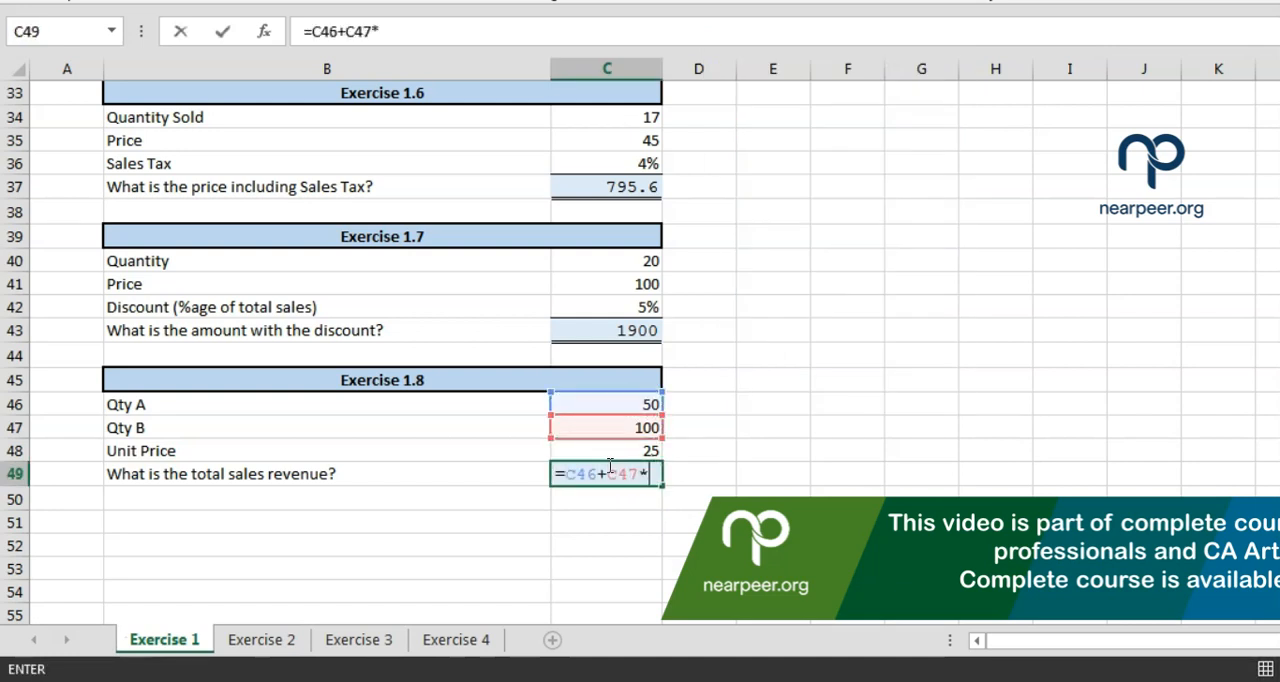
pyautogui.press('Up')
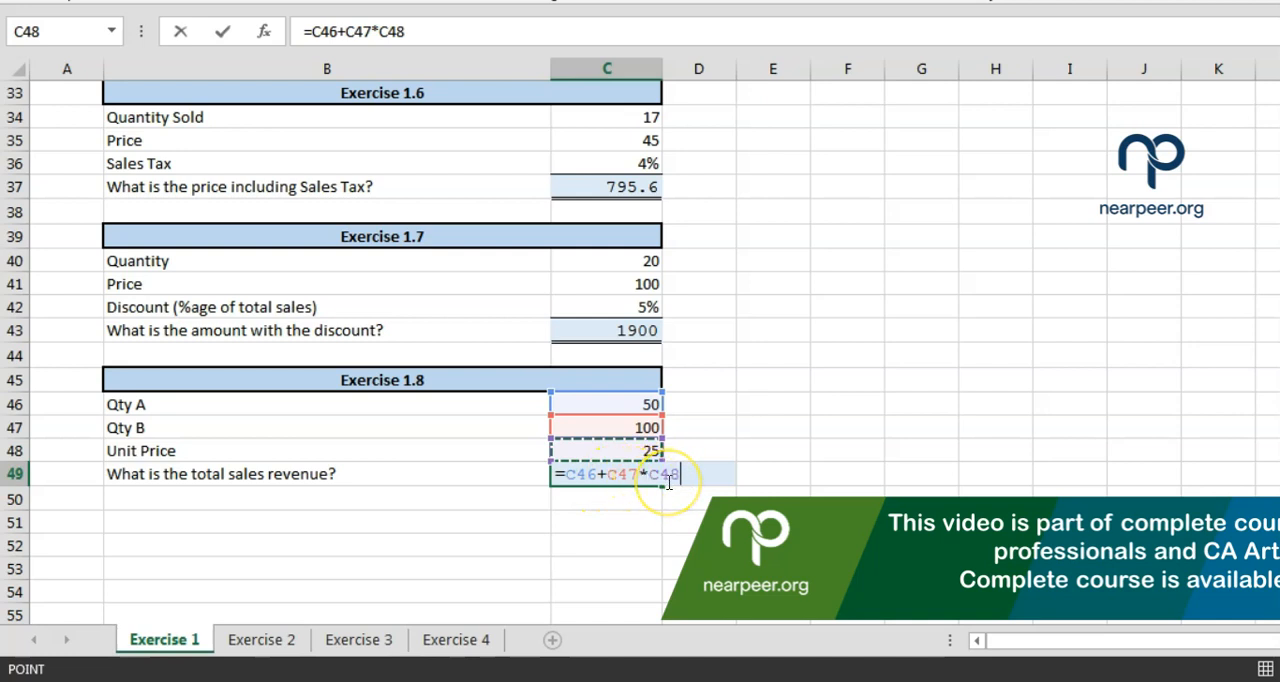
# Enclose the quantity sum in the C49 formula in brackets, making it =(C46+C47)*C48
pyautogui.click(567, 474)
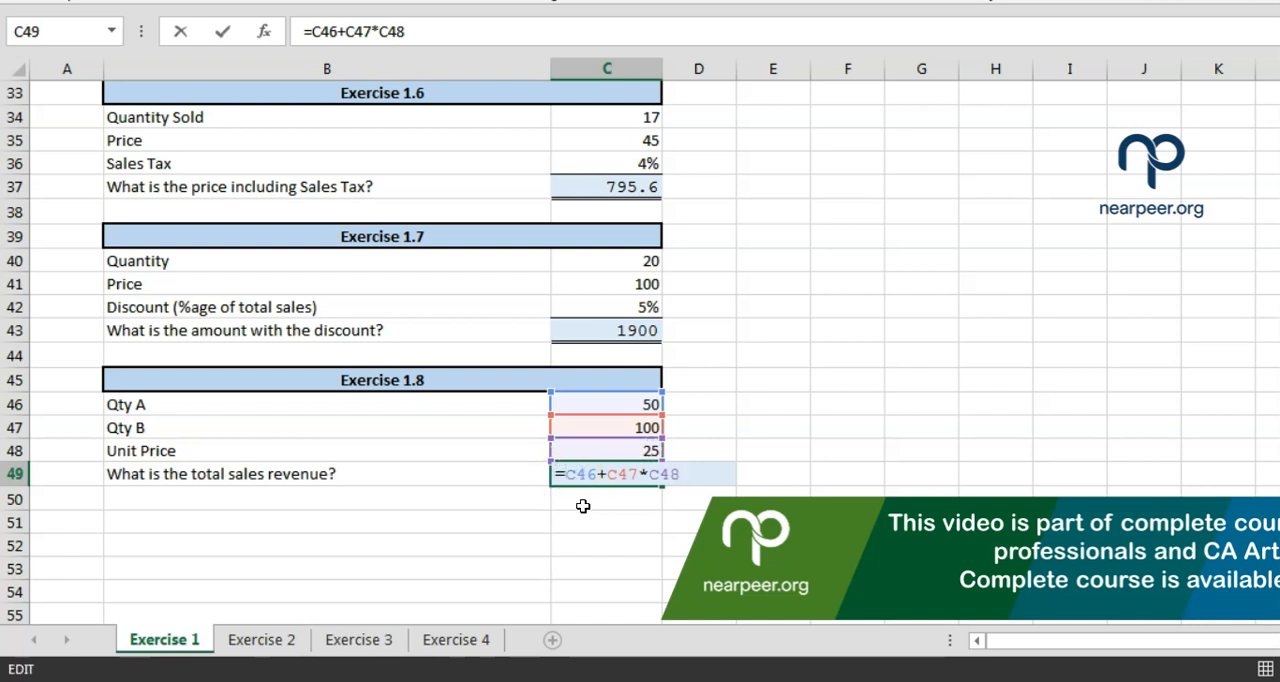
pyautogui.write('(')
pyautogui.click(641, 477)
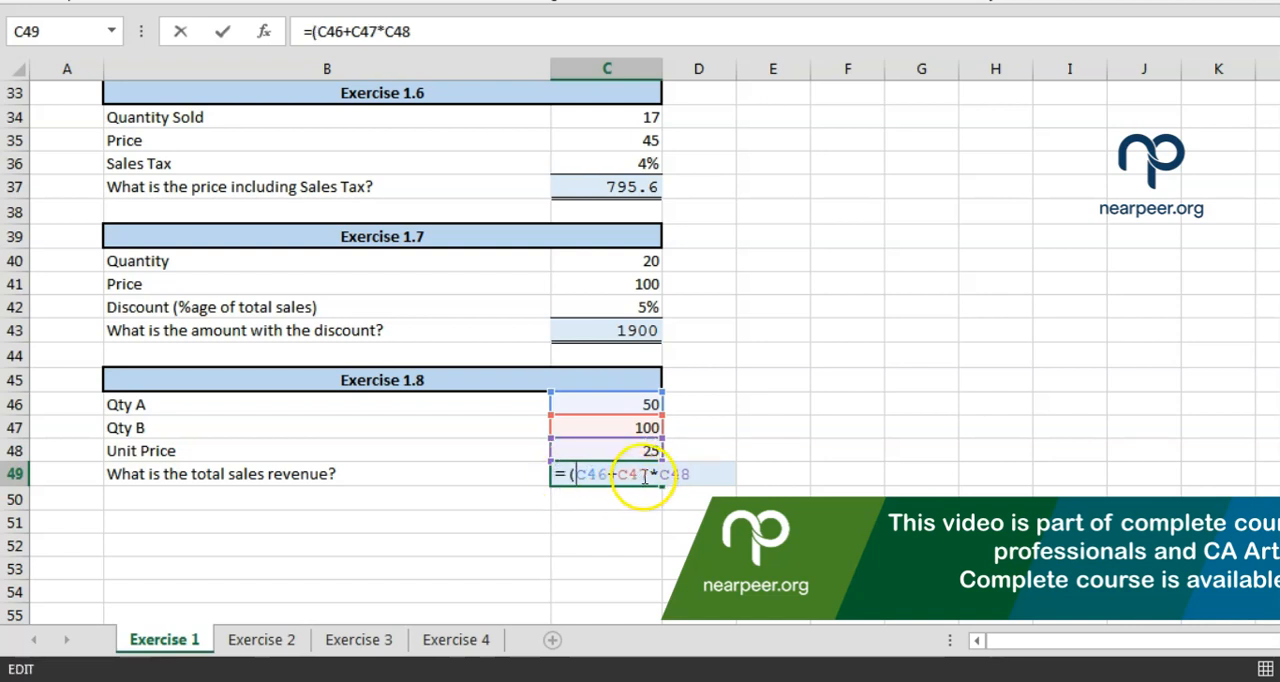
pyautogui.write(')')
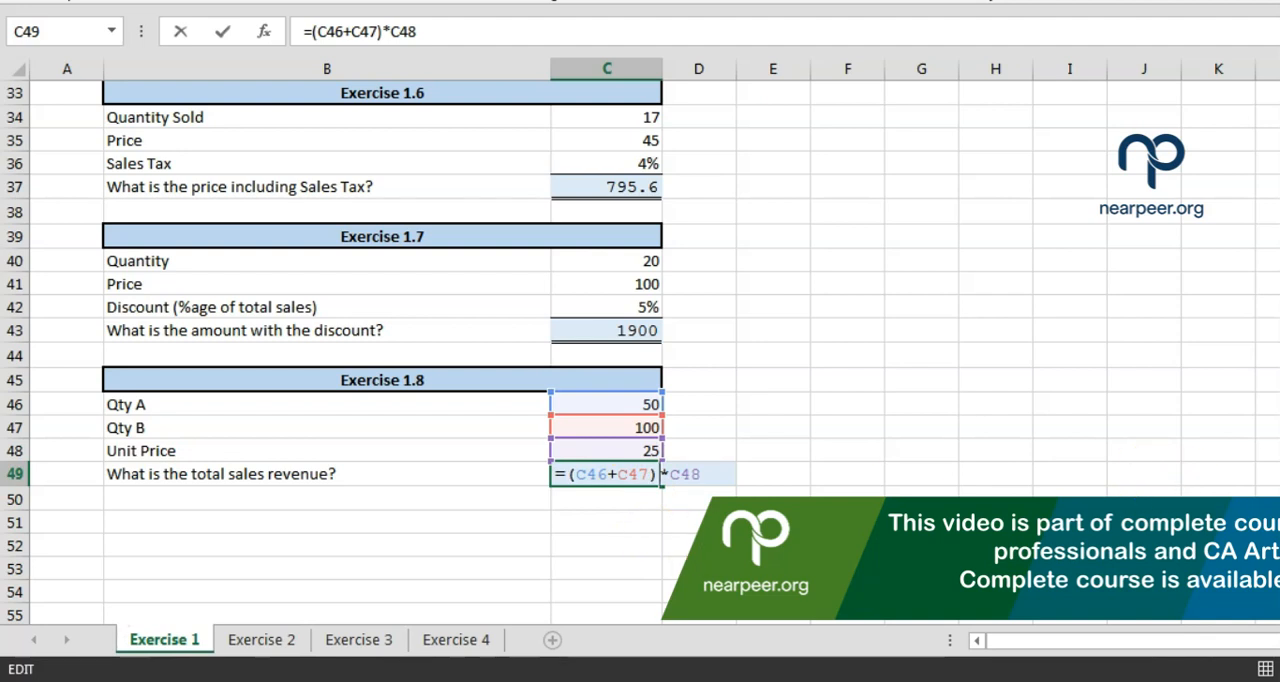
# Review the order of operations notes in F28:F31, covering exponents, brackets, division and multiplication, and addition and subtraction
pyautogui.scroll(4, 983, 260)
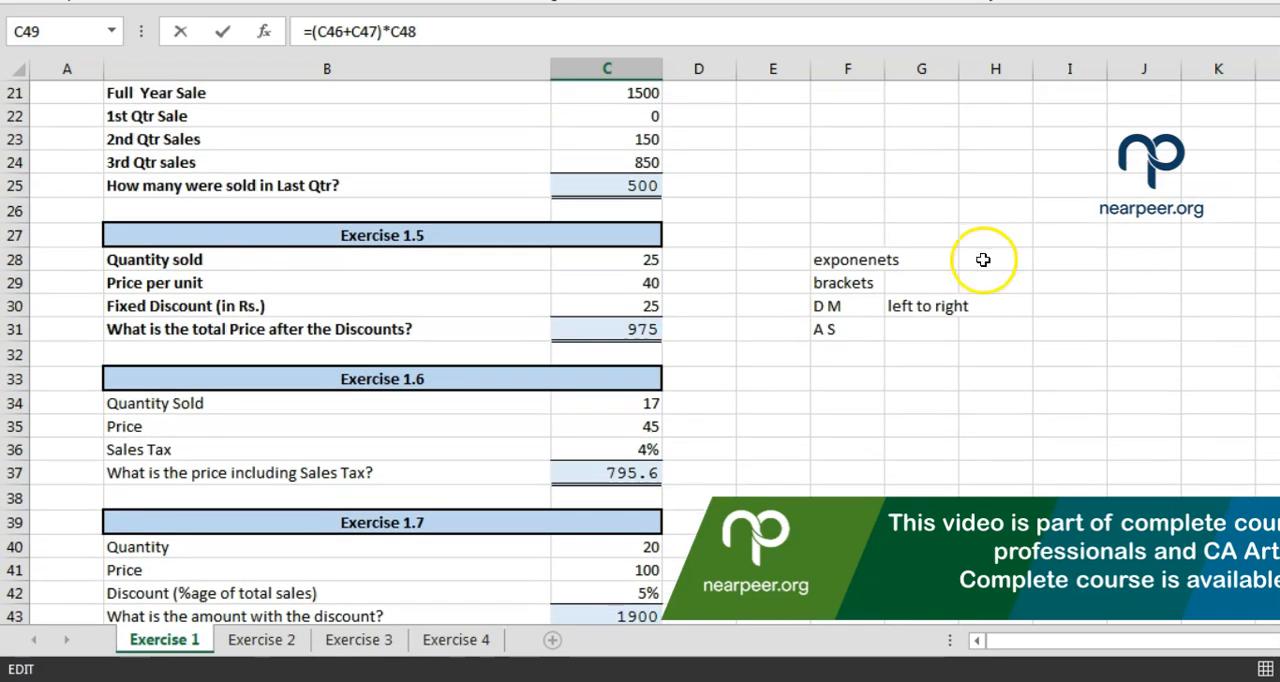
pyautogui.click(848, 283)
pyautogui.click(822, 261)
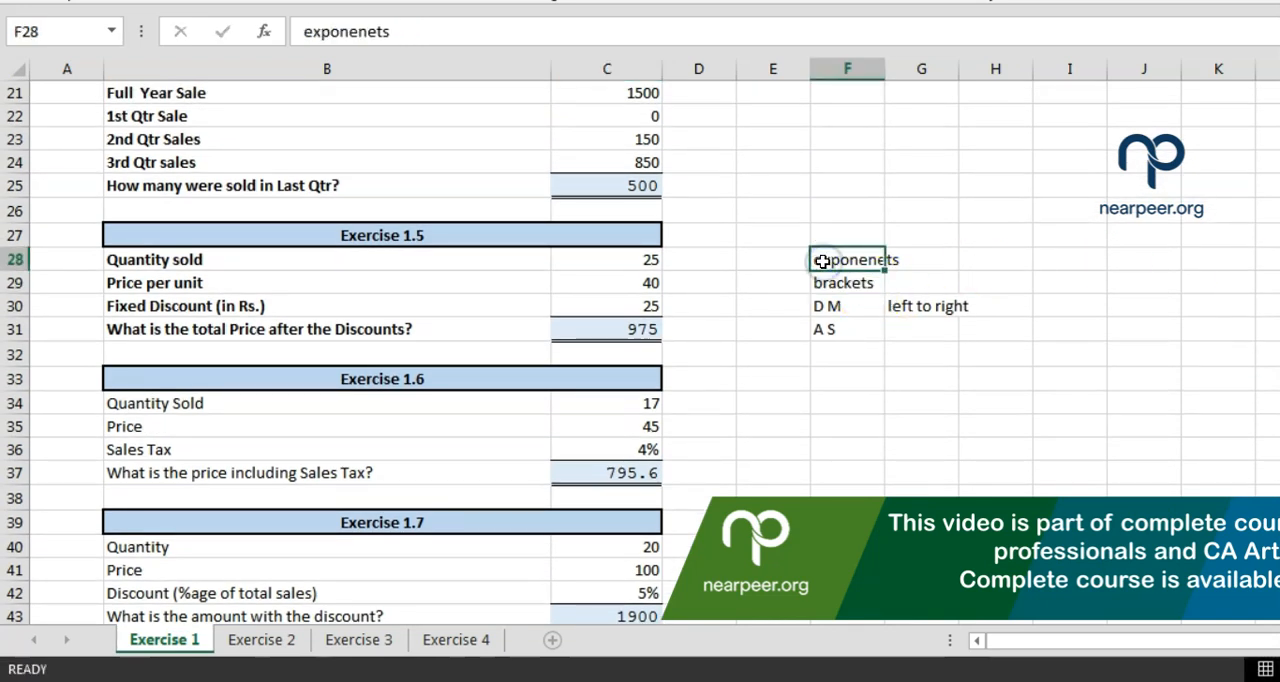
pyautogui.click(826, 284)
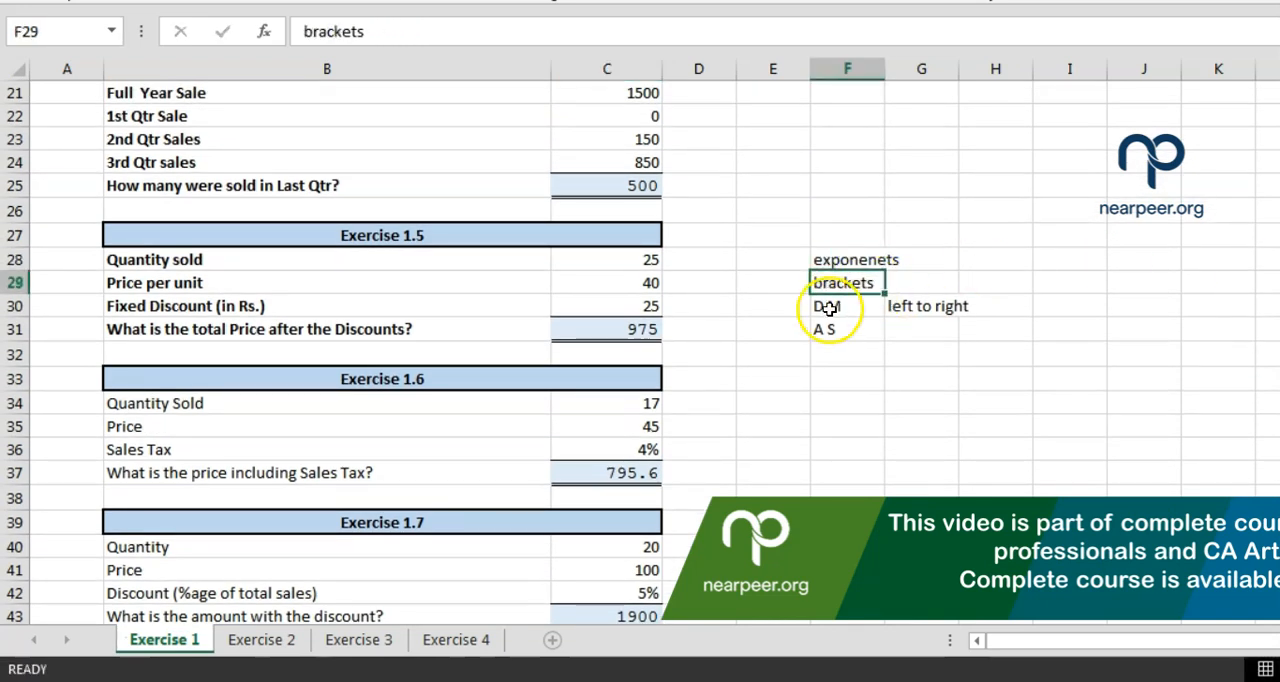
pyautogui.click(828, 308)
pyautogui.click(829, 331)
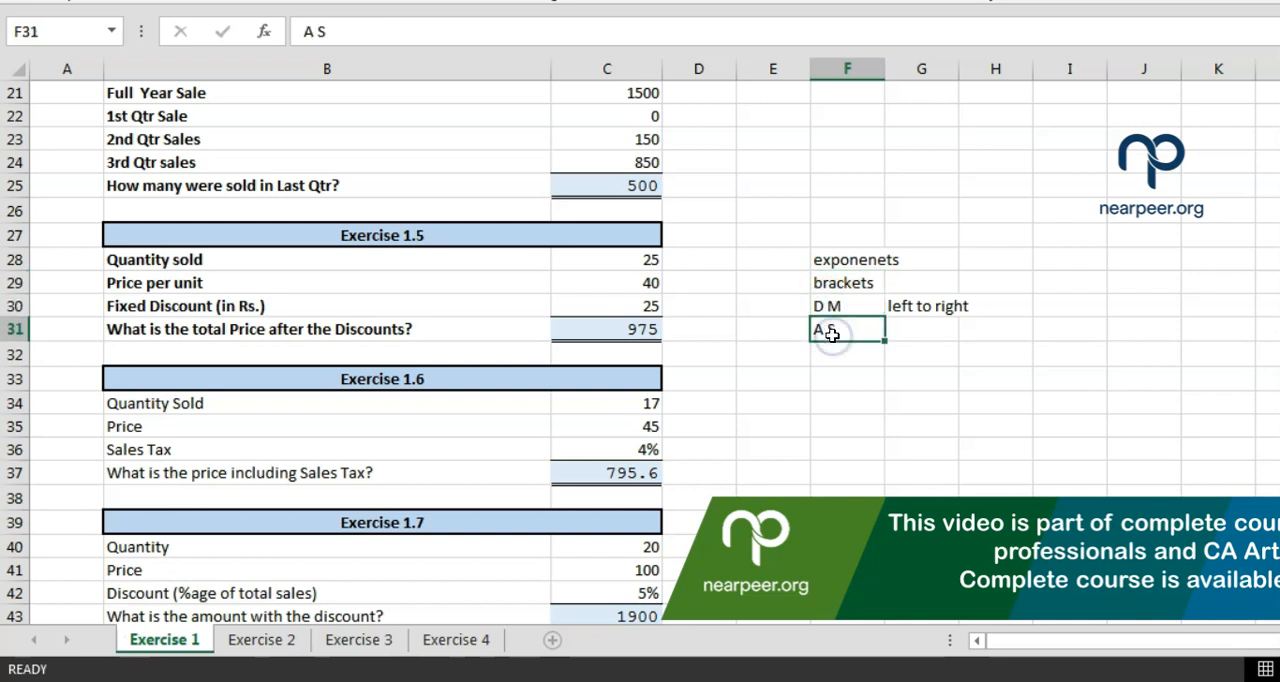
pyautogui.click(840, 283)
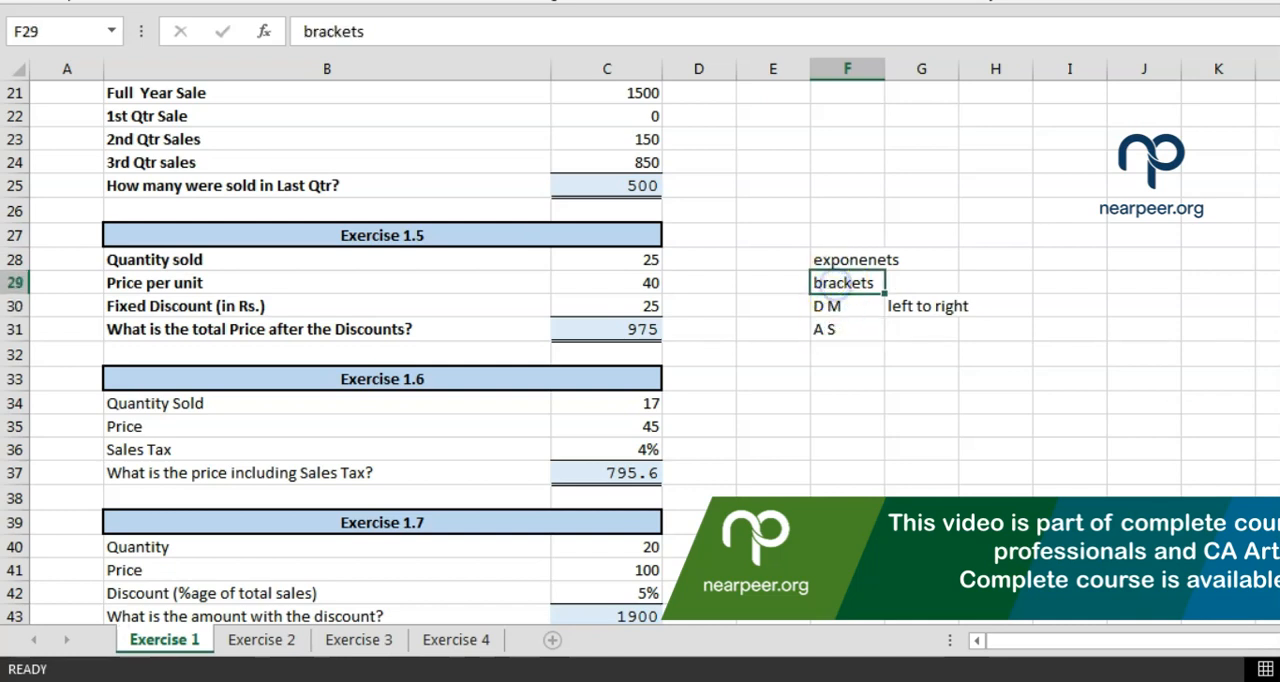
pyautogui.scroll(-3, 640, 350)
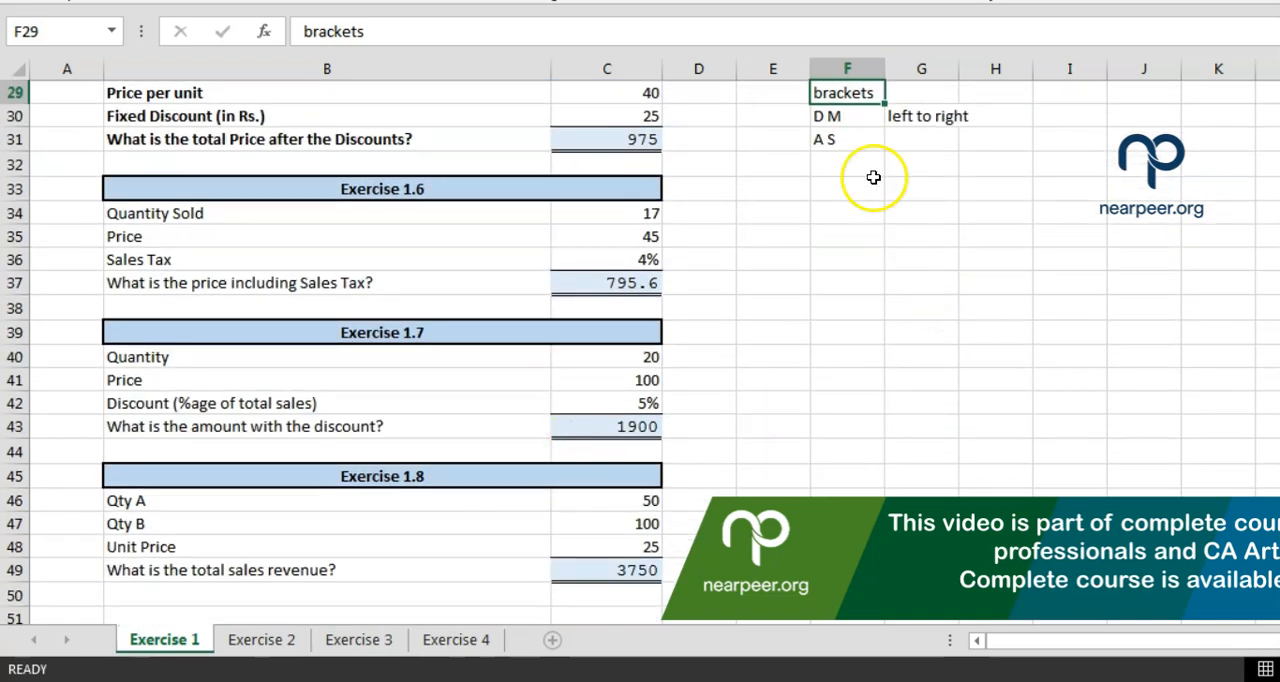
pyautogui.click(836, 117)
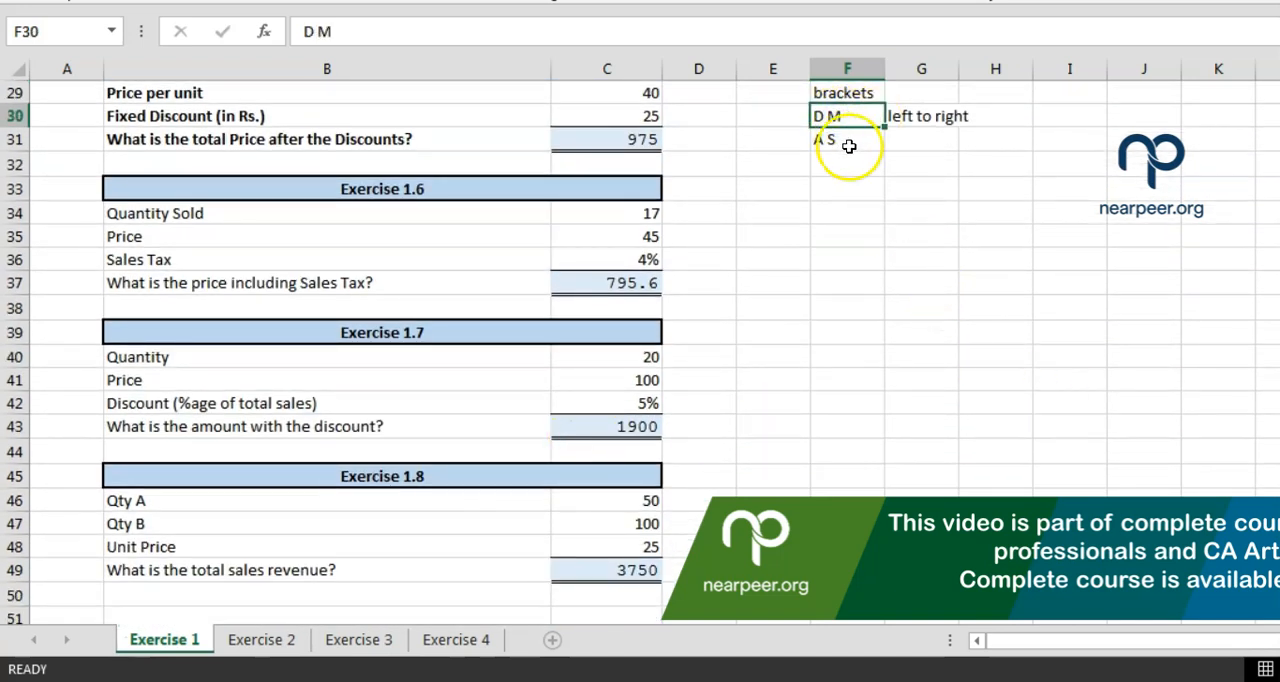
# Inspect the total sales revenue formula in C49 and compare its result with the one in Calculator
pyautogui.click(562, 569)
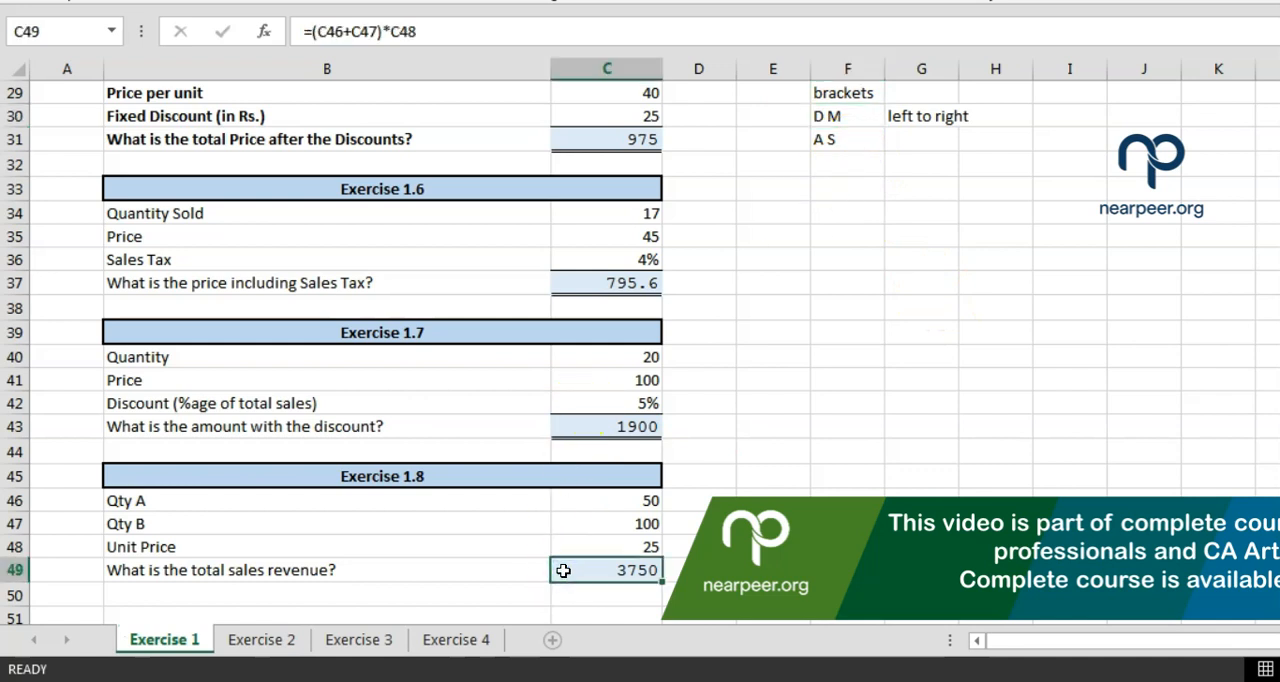
pyautogui.doubleClick(565, 571)
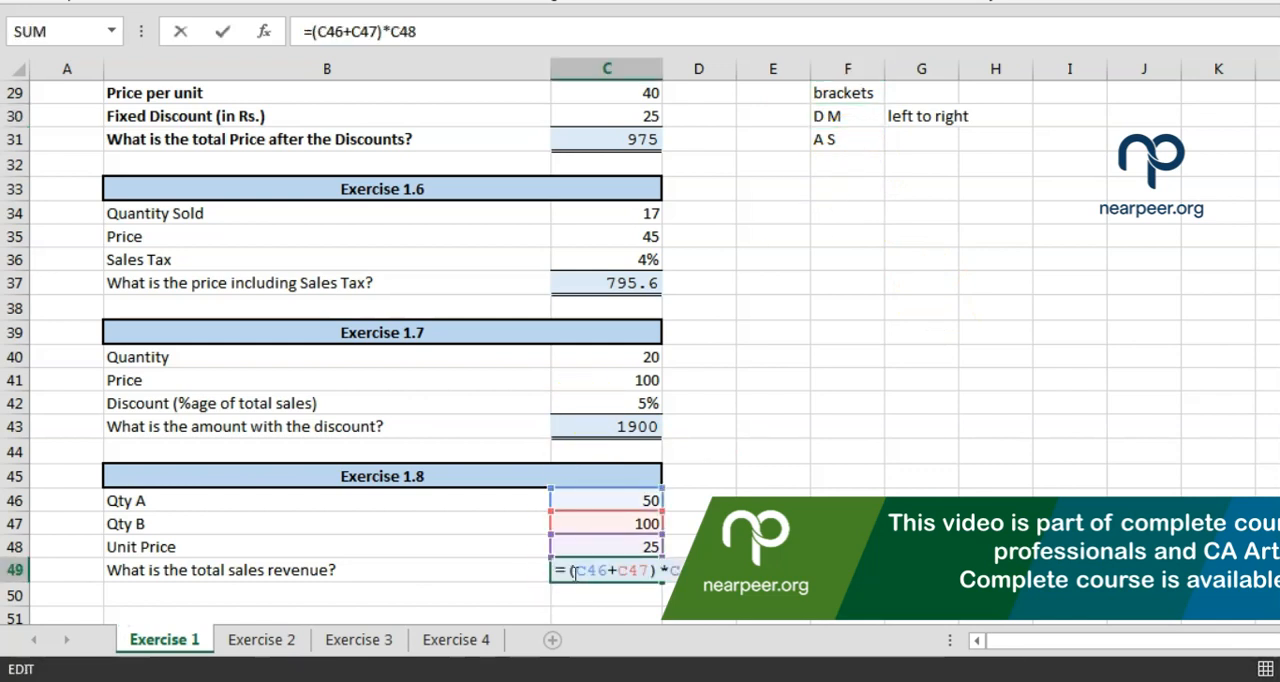
pyautogui.click(982, 680)
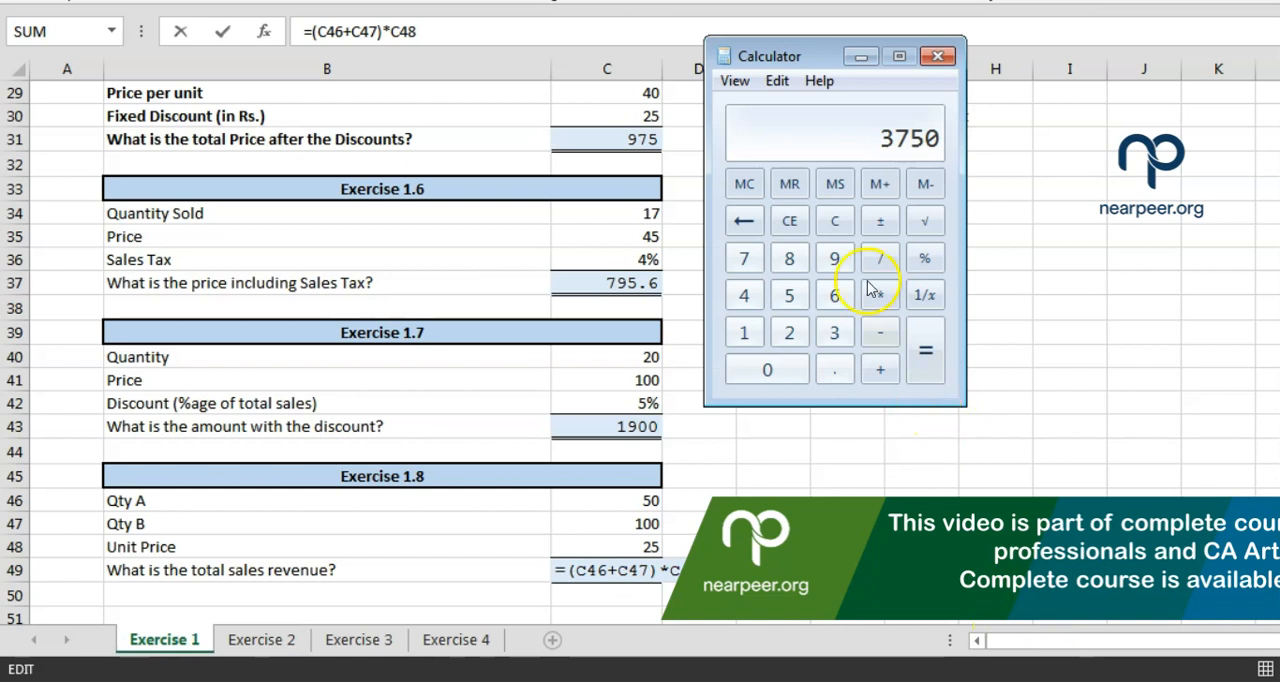
pyautogui.click(876, 466)
pyautogui.click(789, 569)
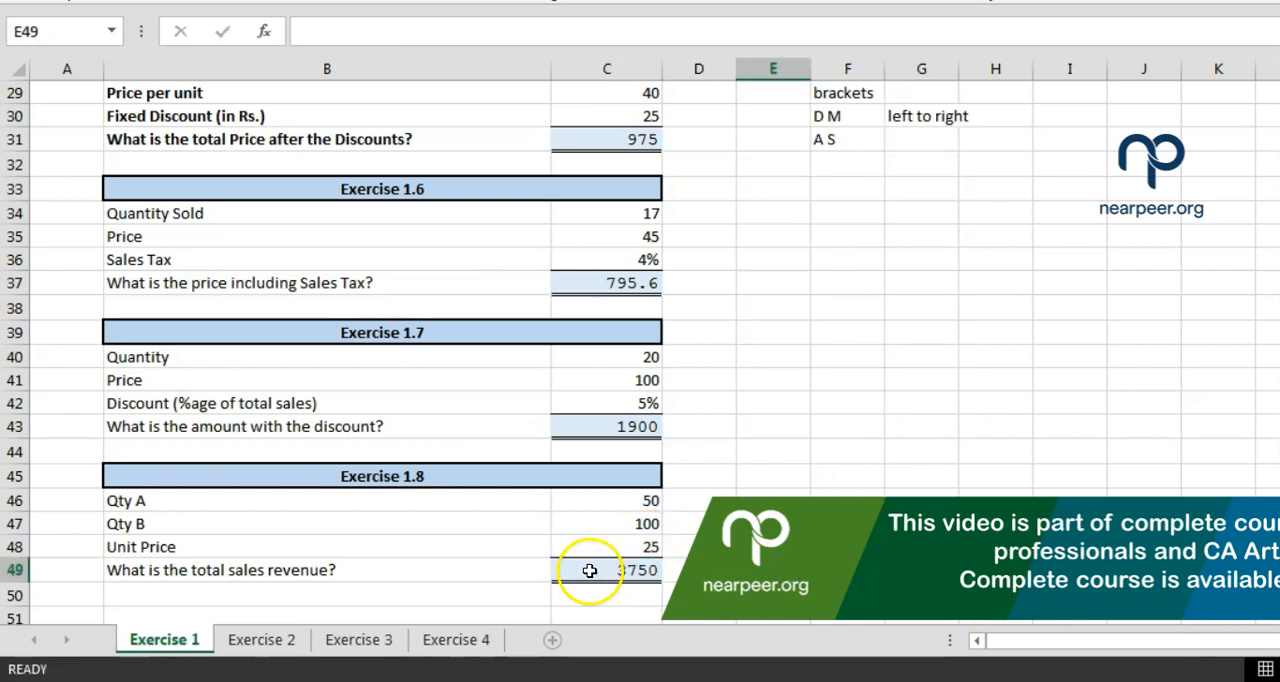
# Set Qty B in C47 to 50 and the Unit Price in C48 to 125
pyautogui.click(585, 527)
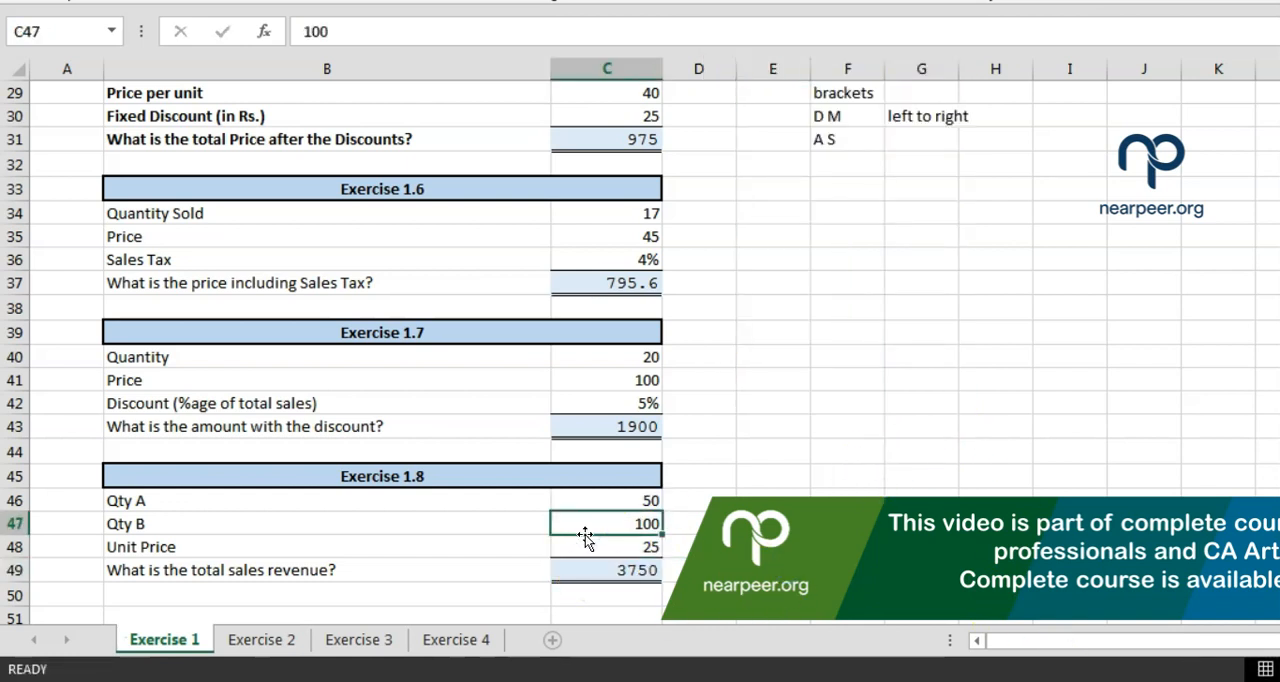
pyautogui.write('50')
pyautogui.press('Return')
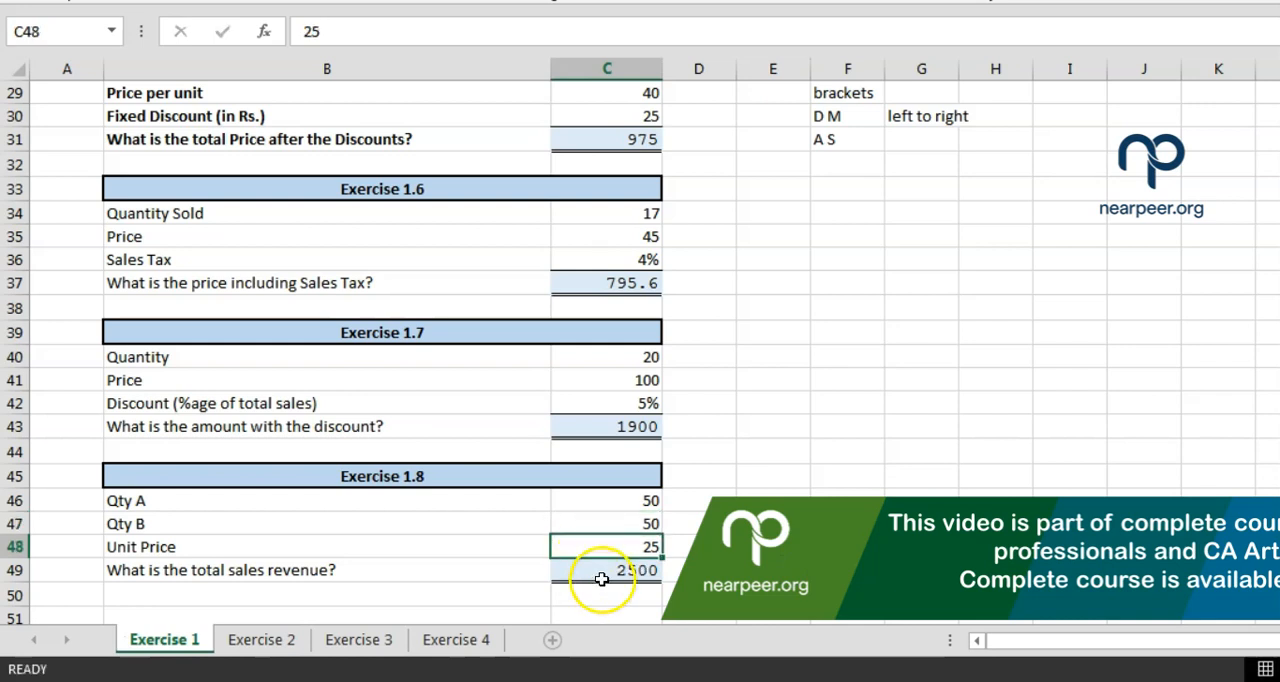
pyautogui.write('125')
pyautogui.press('Return')
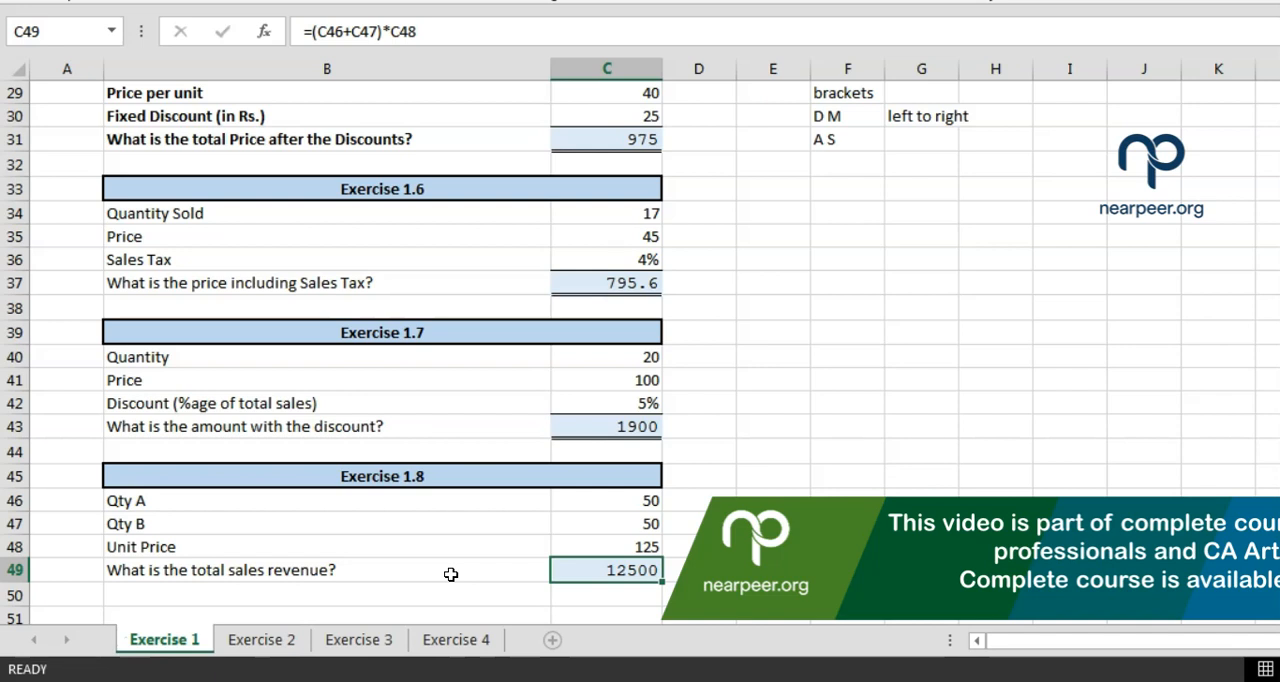
# Examine the discount formula in C43, and open the Exercise 1.5 total price formula in C31 for editing
pyautogui.click(563, 422)
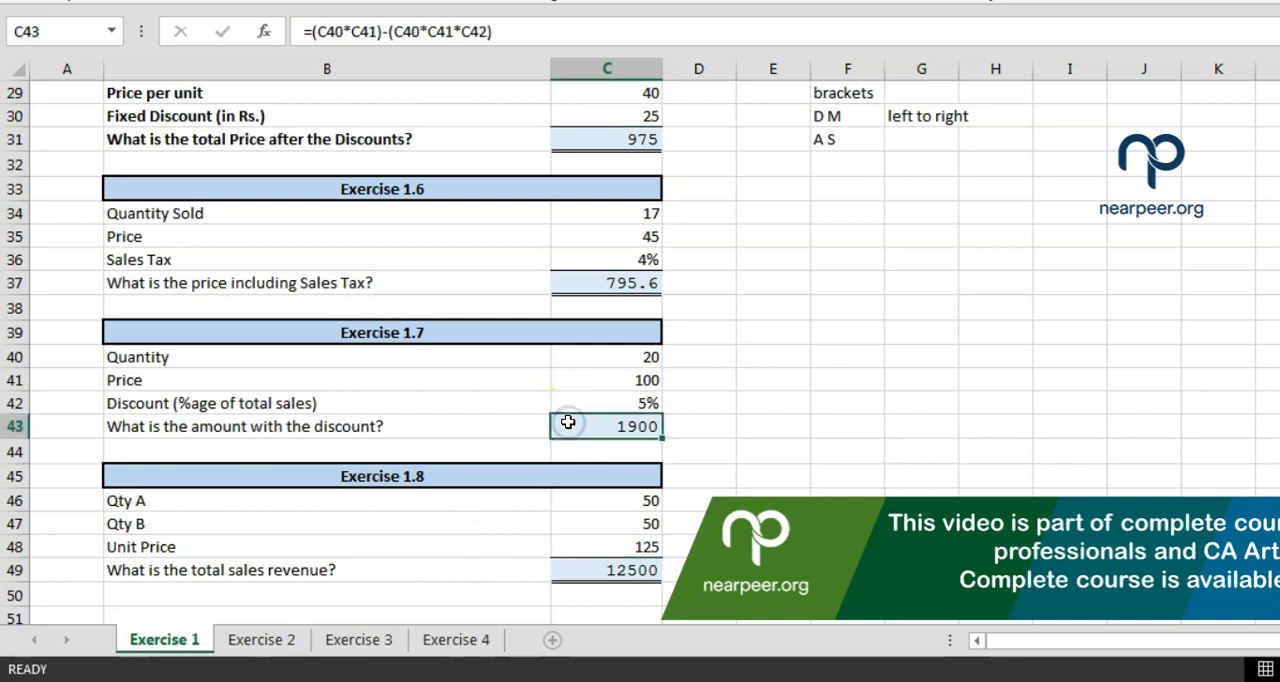
pyautogui.click(567, 422)
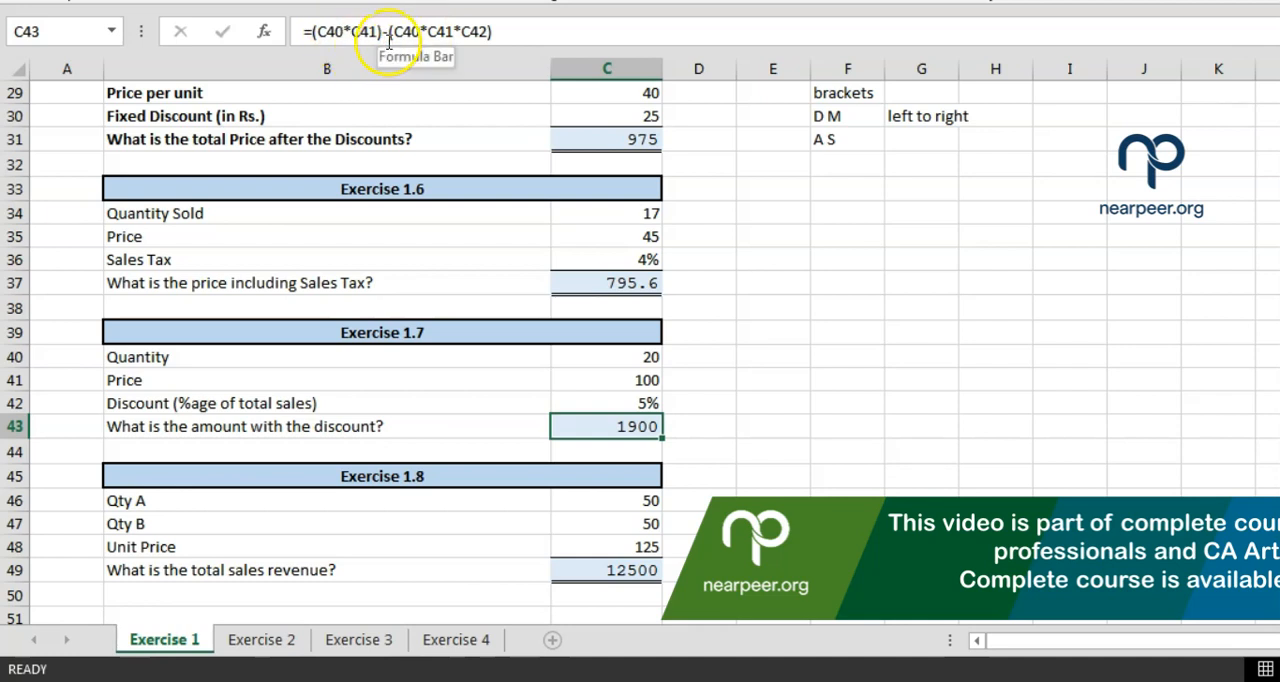
pyautogui.click(588, 137)
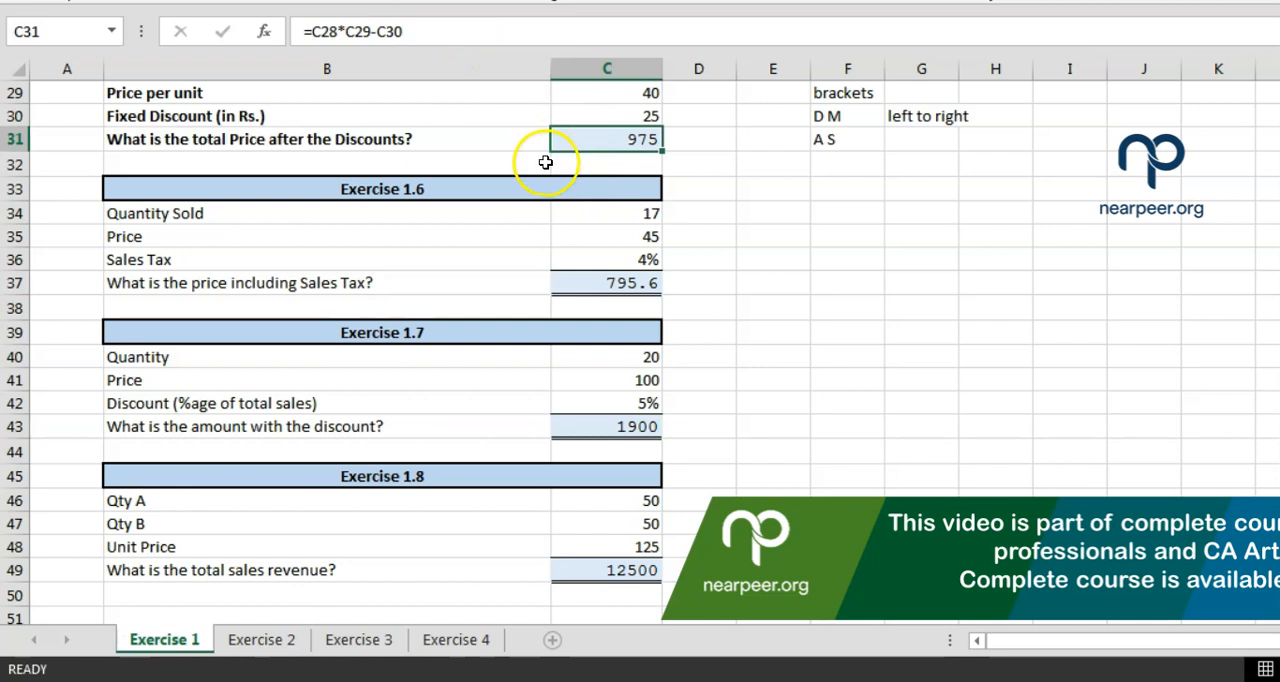
pyautogui.scroll(1, 849, 108)
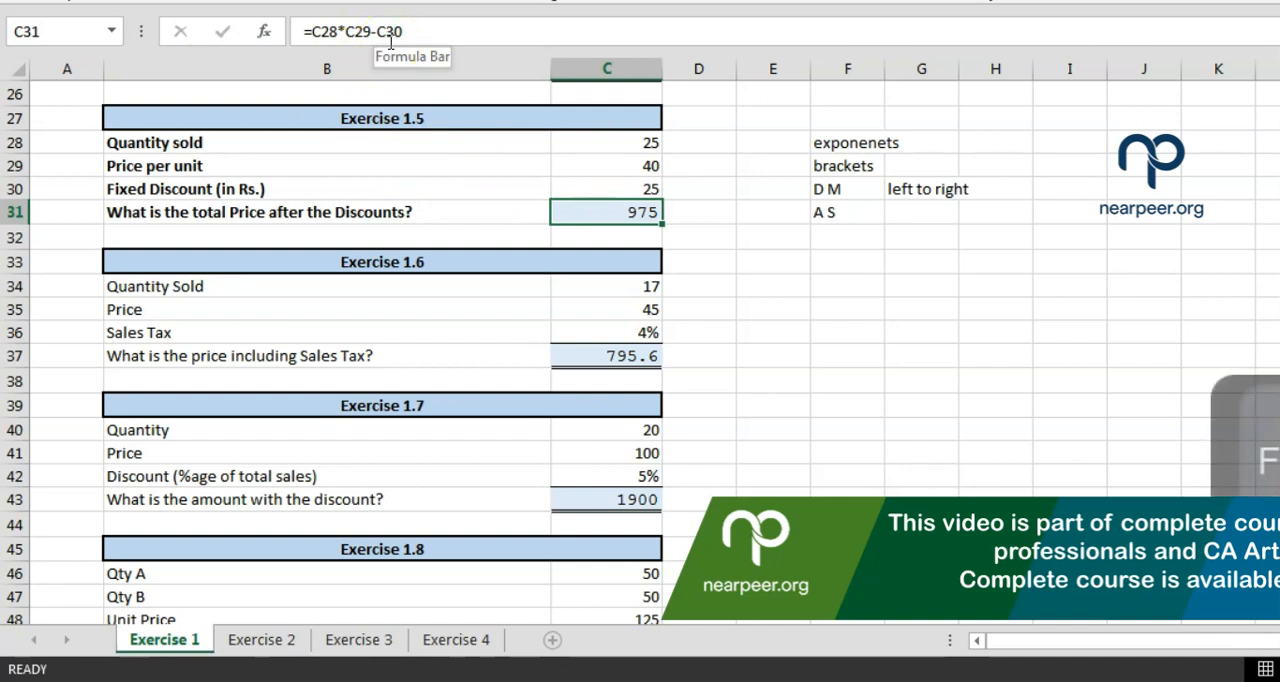
pyautogui.press('F2')
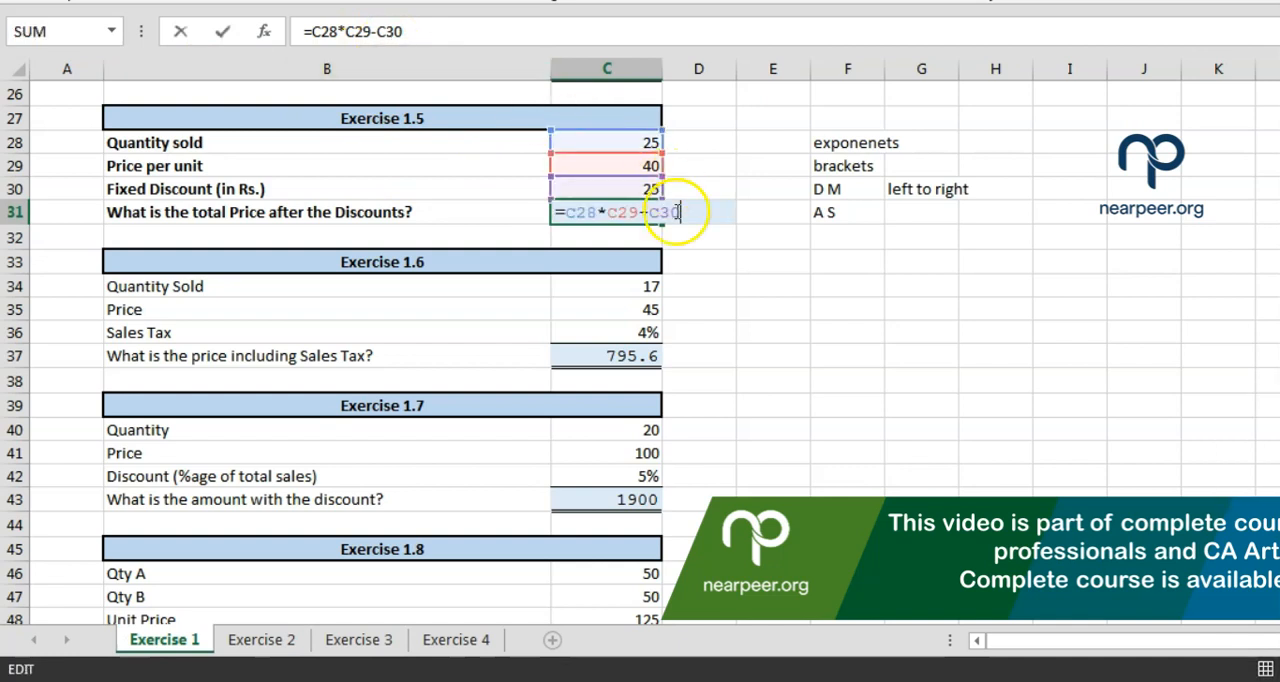